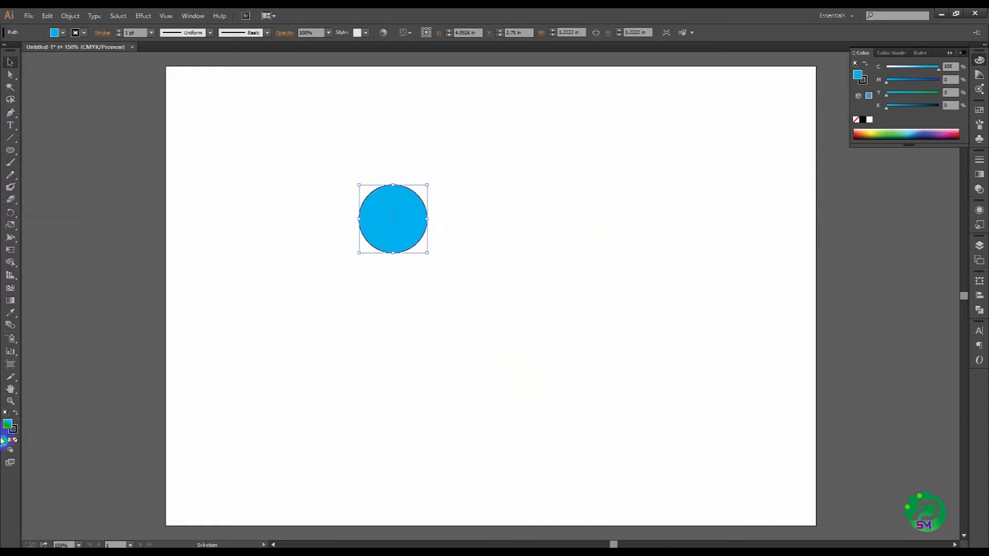
Step: Remove the blue circle's stroke and duplicate the circle horizontally to the right so the two circles overlap
left_click(15, 430)
left_click(15, 440)
left_click(8, 425)
left_click_drag(392, 217, 436, 223)
Step: Intersect the two overlapping circles with Pathfinder to create a leaf shape
left_click_drag(439, 302, 369, 143)
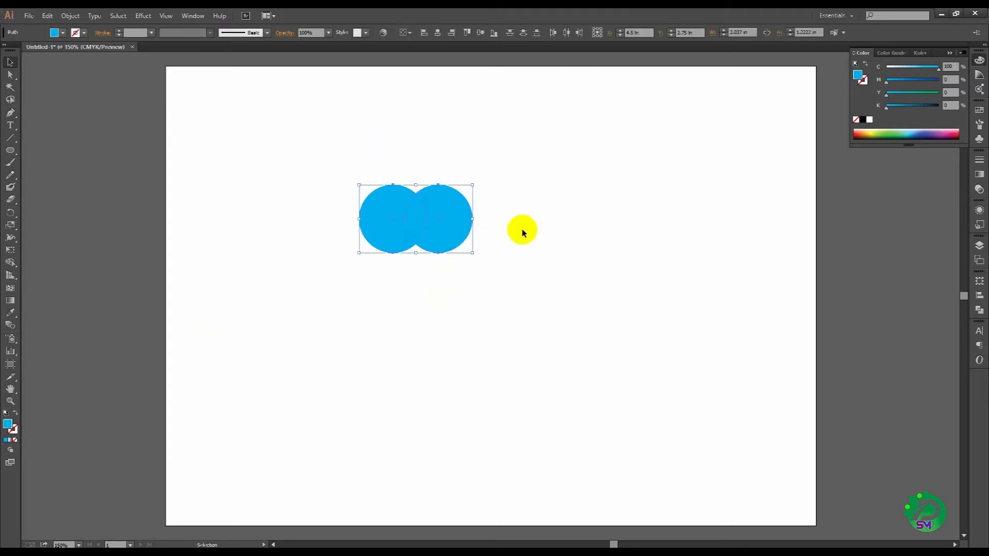
left_click(981, 311)
left_click(909, 301)
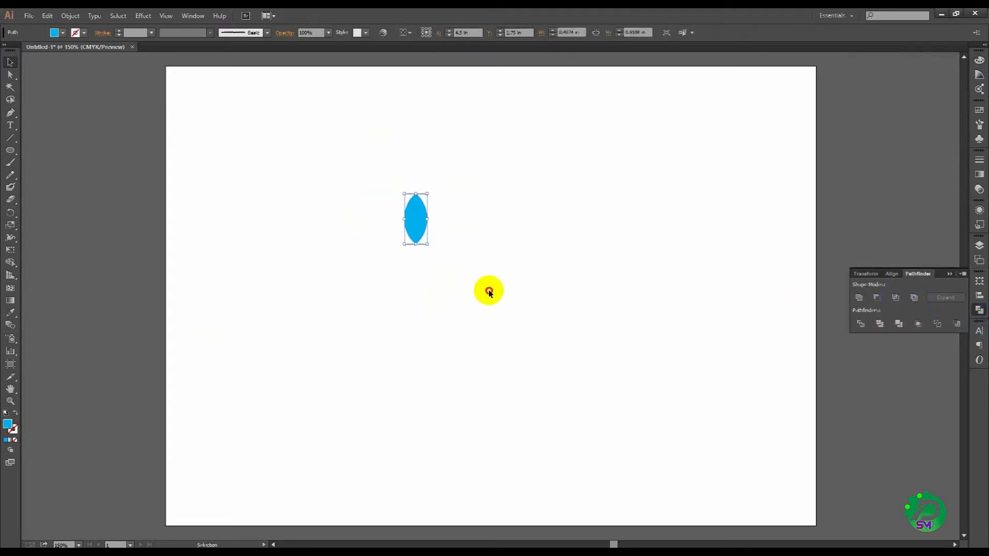
Step: Move the leaf toward the artboard's upper-left area and place a duplicate beside it
left_click_drag(423, 225, 301, 179)
double_click(304, 171)
double_click(424, 250)
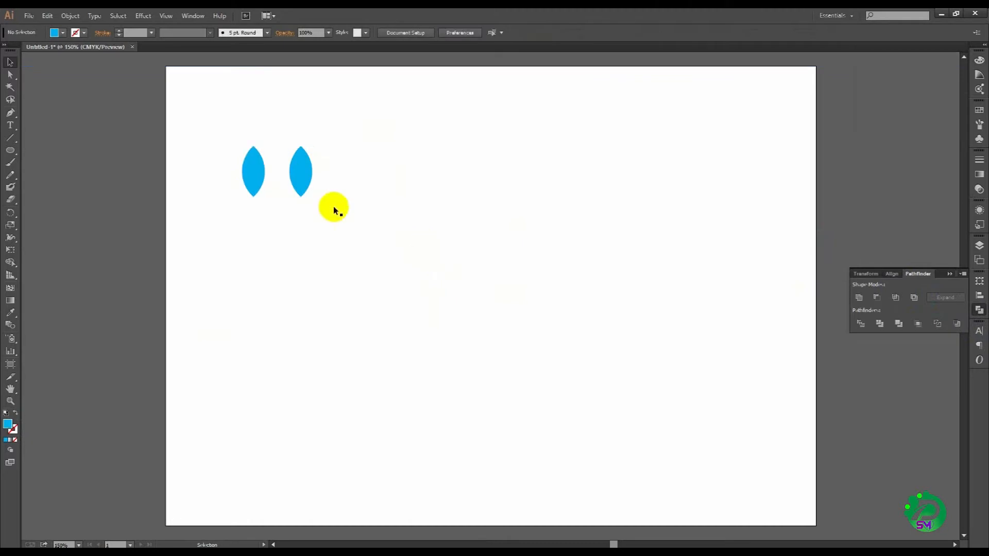
Step: Rotate the second leaf 45° and place a copy to its right, reflected across the vertical axis
left_click_drag(317, 143, 297, 138)
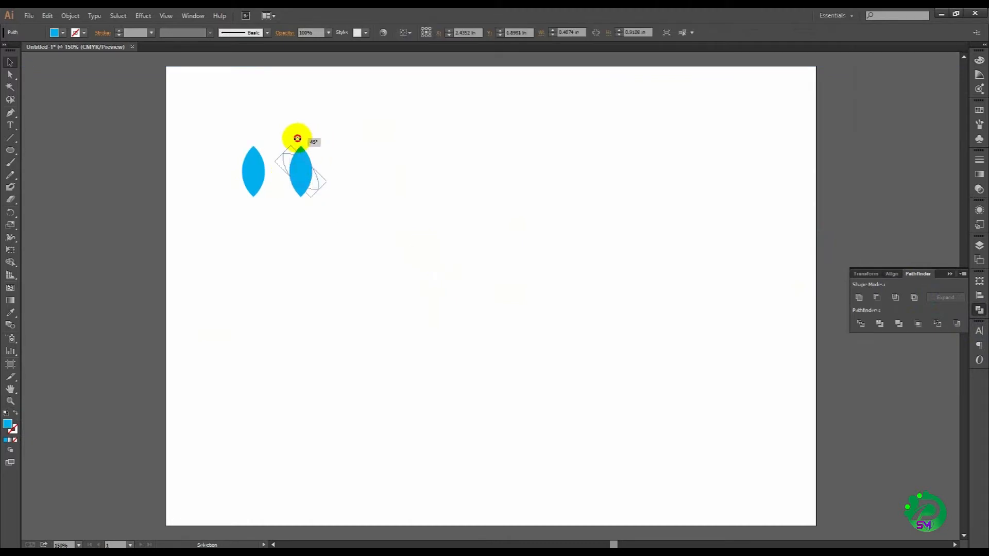
left_click_drag(303, 178, 345, 177)
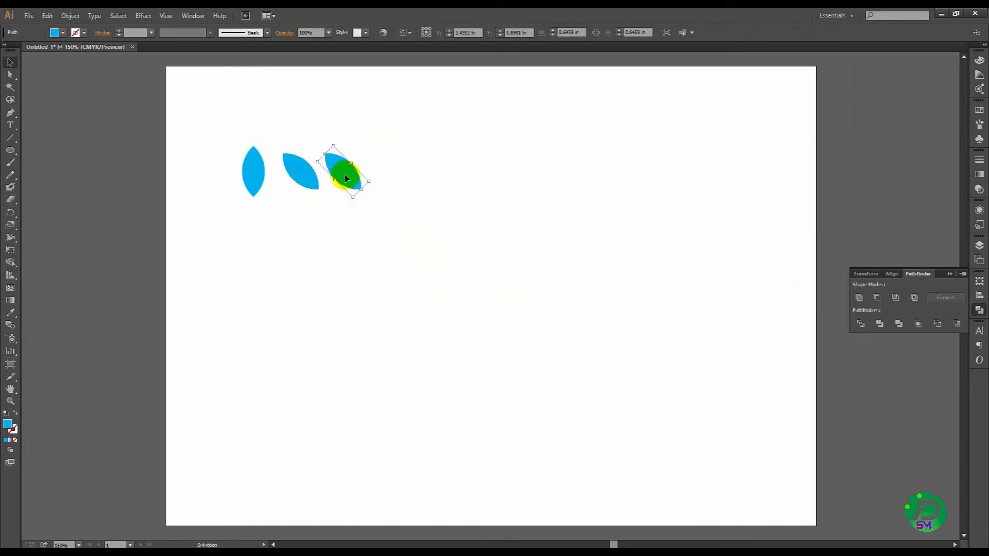
left_click_drag(10, 215, 43, 223)
left_click(172, 227, "alt")
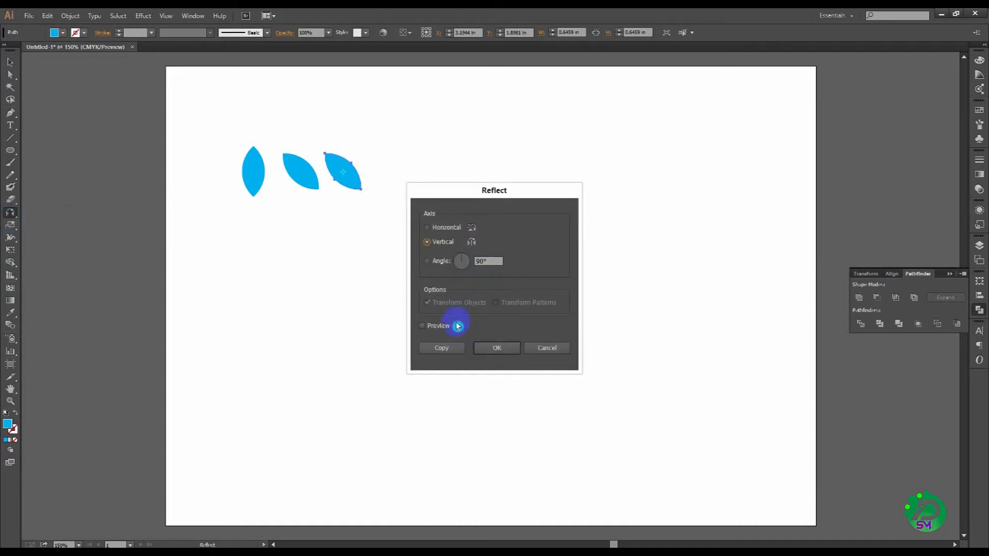
left_click(423, 326)
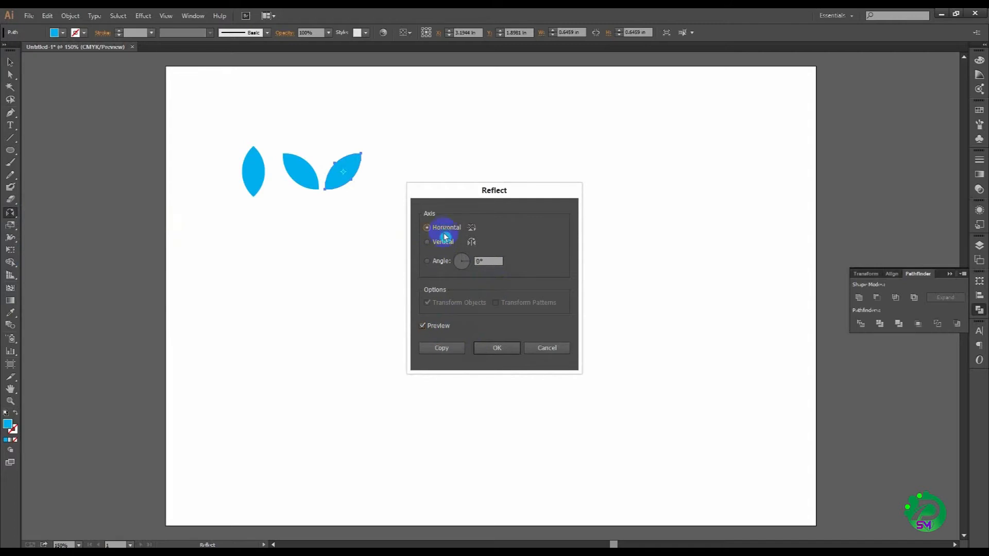
left_click(497, 349)
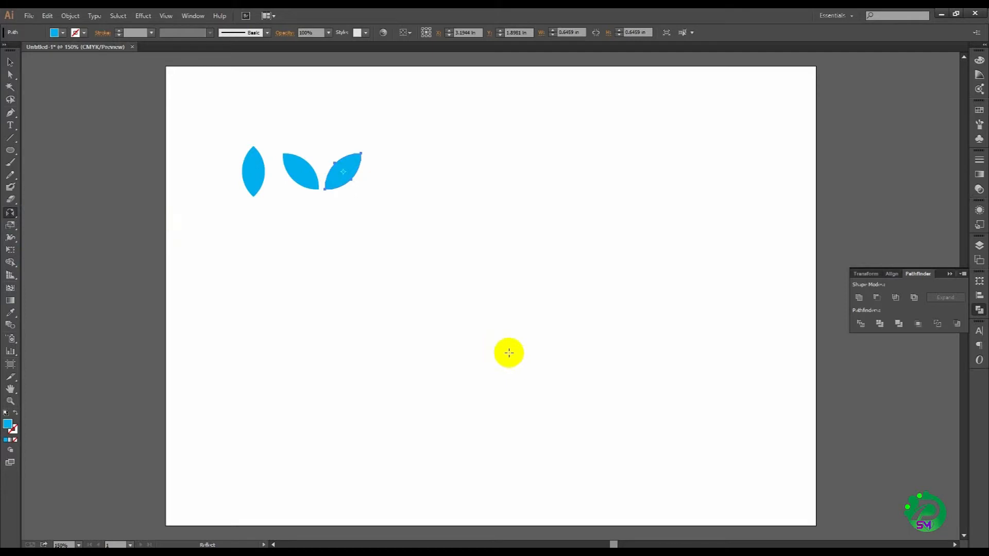
Step: Nudge the reflected leaf left until only a narrow gap separates the lower tips of the two angled leaves
left_click(12, 62)
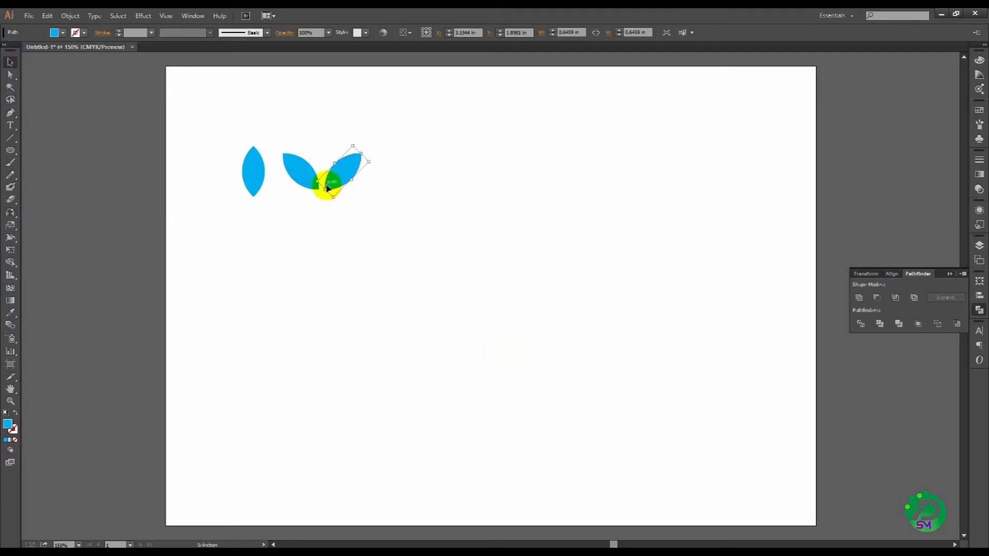
left_click(348, 184)
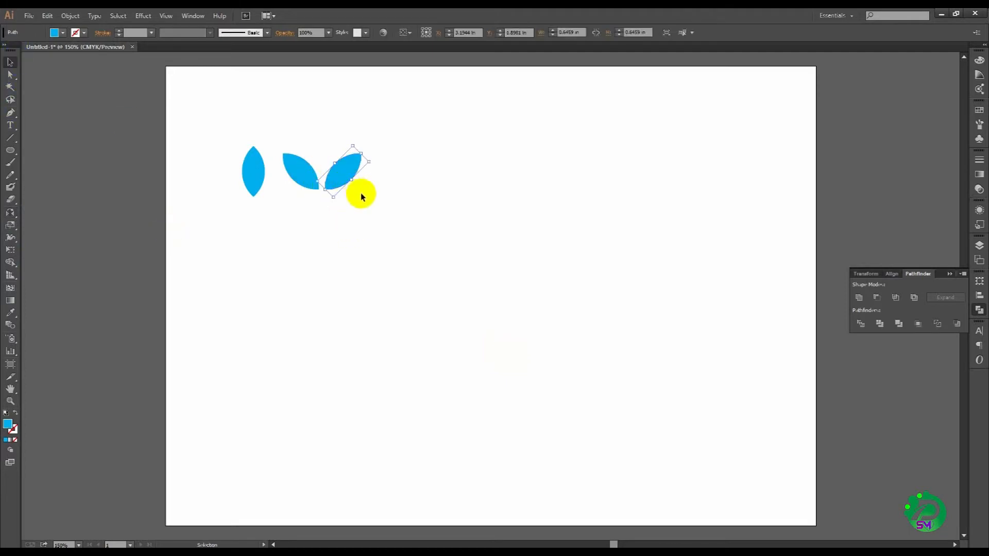
key("Left")
key("Left")
key("Left")
key("Left")
key("Left")
key("Left")
key("Left")
key("Left")
key("Left")
key("Left")
key("Left")
key("Left")
key("Right")
key("Right")
key("Right")
key("Right")
key("Right")
key("Right")
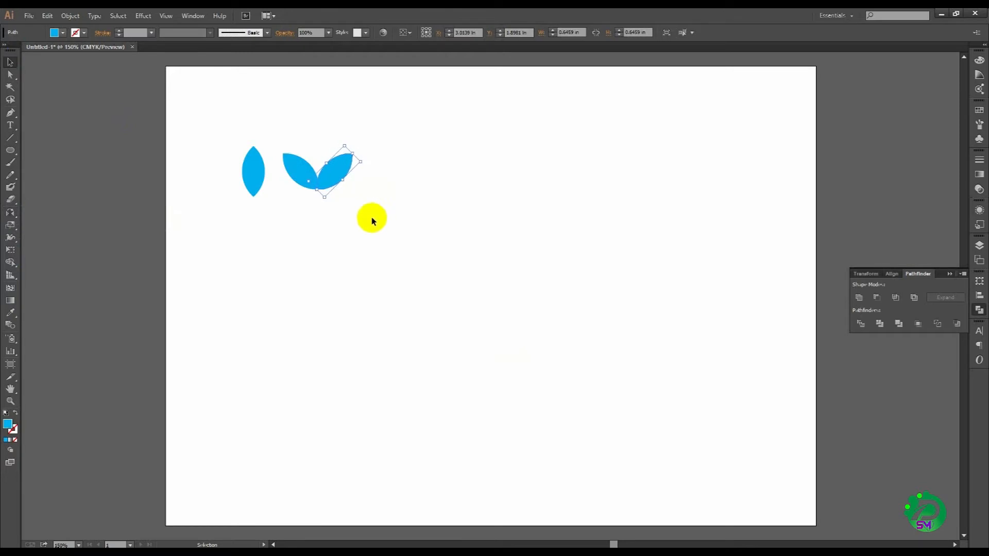
left_click(369, 220)
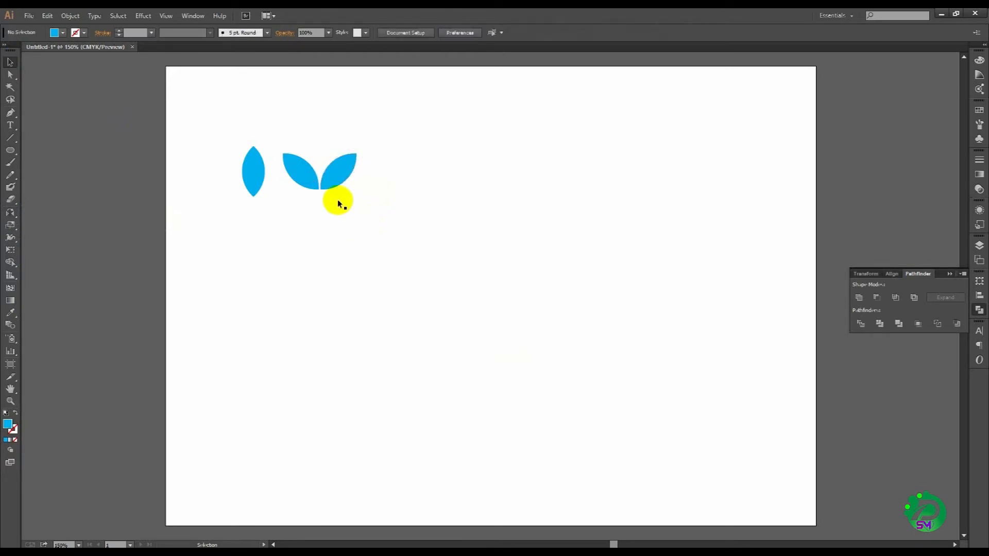
Step: Group the two angled leaves into one leaf pair
left_click_drag(369, 216, 321, 167)
right_click(321, 167)
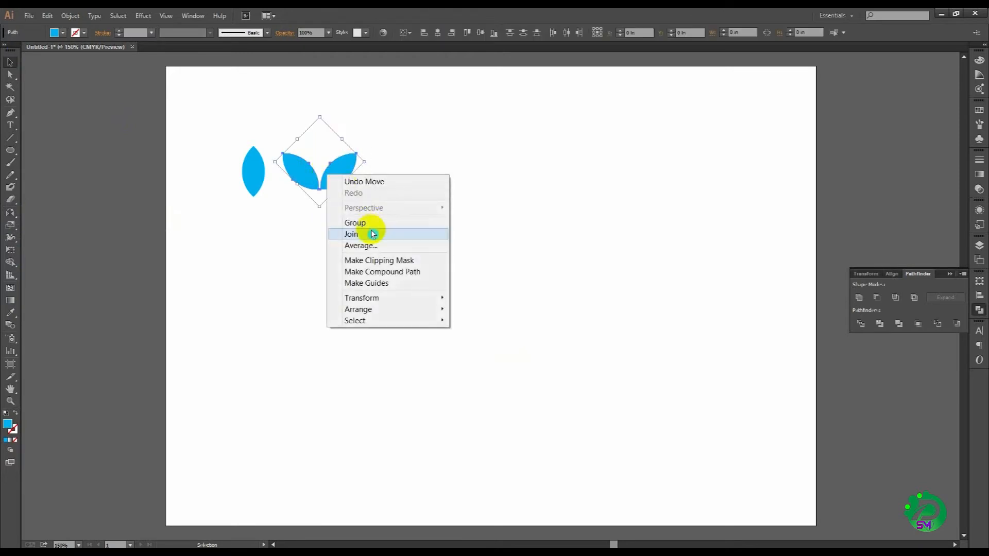
left_click(373, 223)
left_click(32, 223)
Step: Draw a circle about 2.43 in across below the leaves and place a smaller leaf-pair copy, turned 90° counterclockwise, above it
left_click(9, 151)
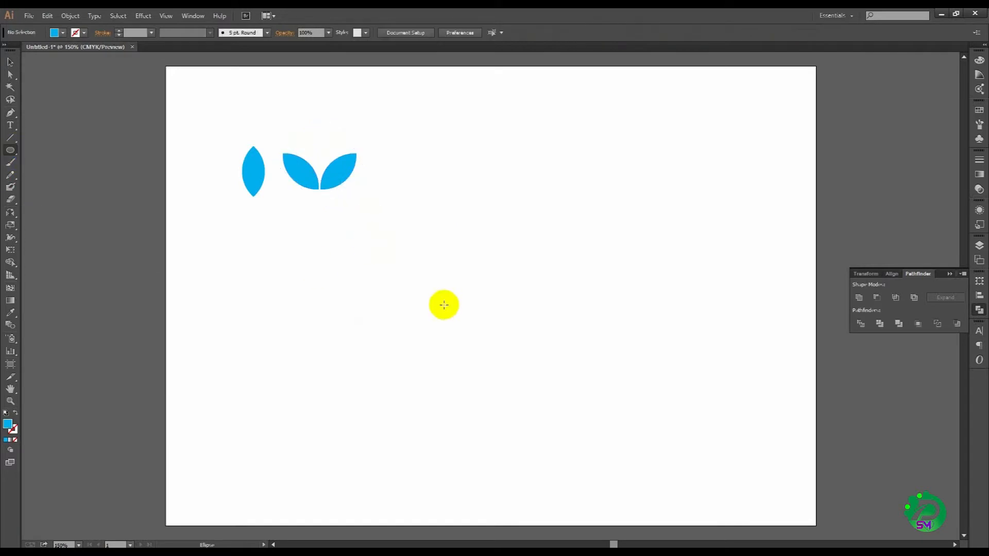
left_click_drag(455, 312, 521, 360)
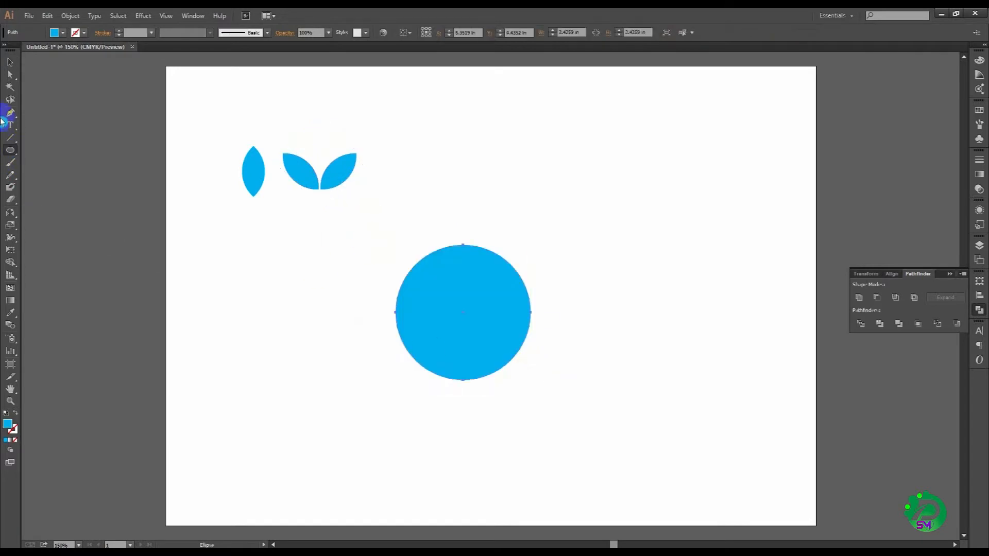
left_click(9, 63)
left_click_drag(330, 166, 463, 154)
Step: Swap the large circle's fill and stroke so it has a blue outline and no fill
left_click(496, 323)
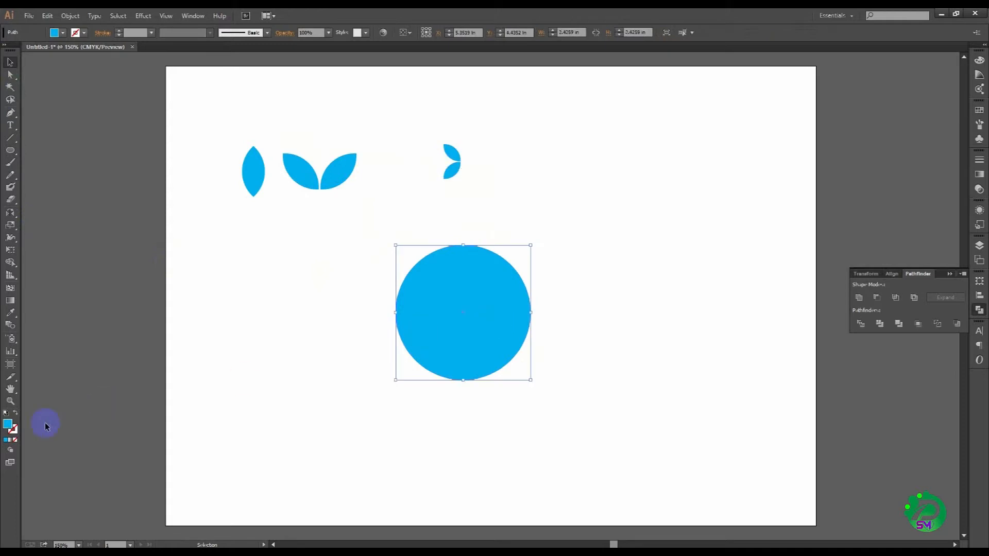
left_click(16, 414)
left_click(320, 337)
Step: Align the small leaf pair and the circle on their horizontal centers, then move the pair down onto the circle's bottom edge
left_click_drag(435, 126, 507, 315)
left_click(454, 36)
left_click(439, 37)
left_click(567, 172)
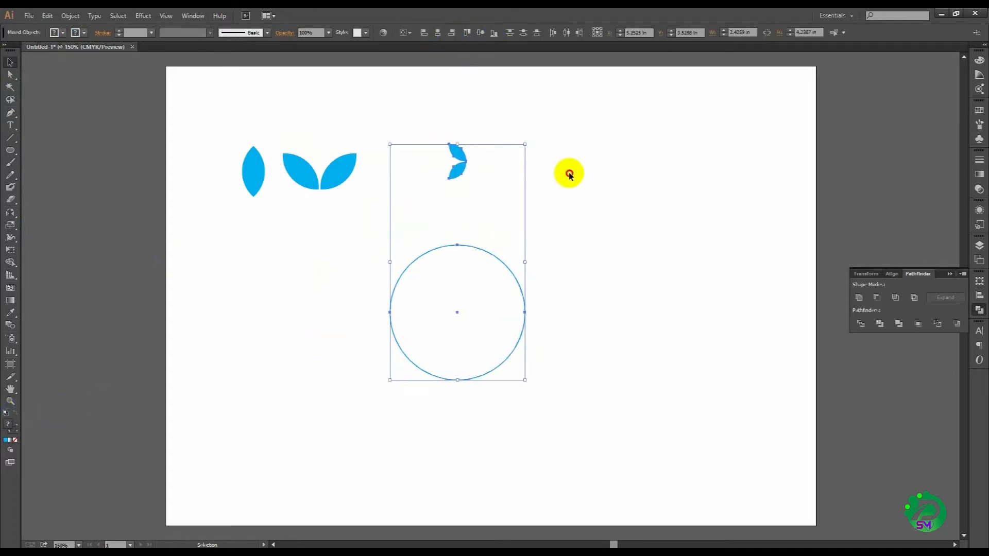
left_click_drag(458, 159, 457, 383)
Step: Scale the leaf pair on the circle down to about 0.17 × 0.35 in
left_click_drag(591, 411, 614, 370)
left_click(613, 370)
left_click(480, 349)
key("r")
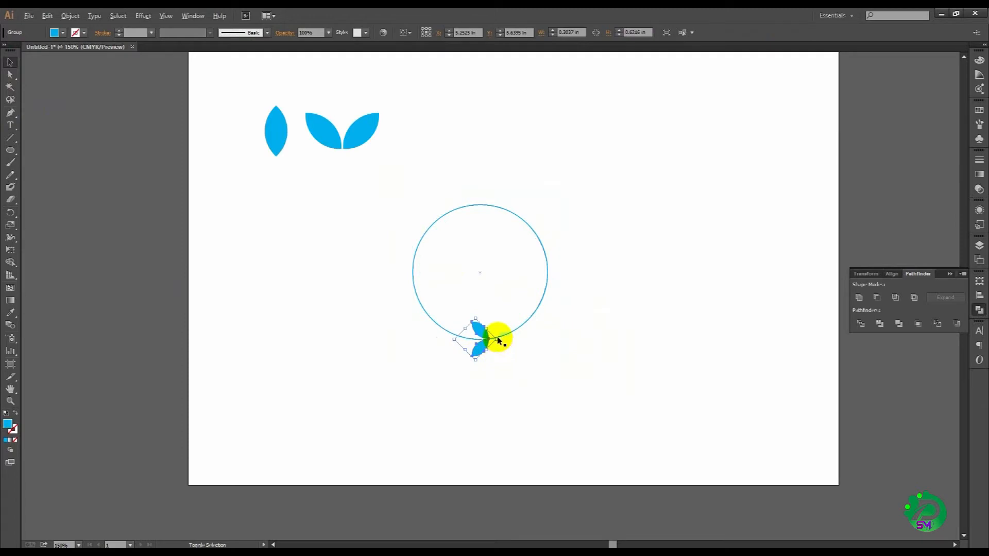
left_click_drag(495, 339, 492, 340)
left_click(511, 361)
left_click_drag(382, 249, 603, 384)
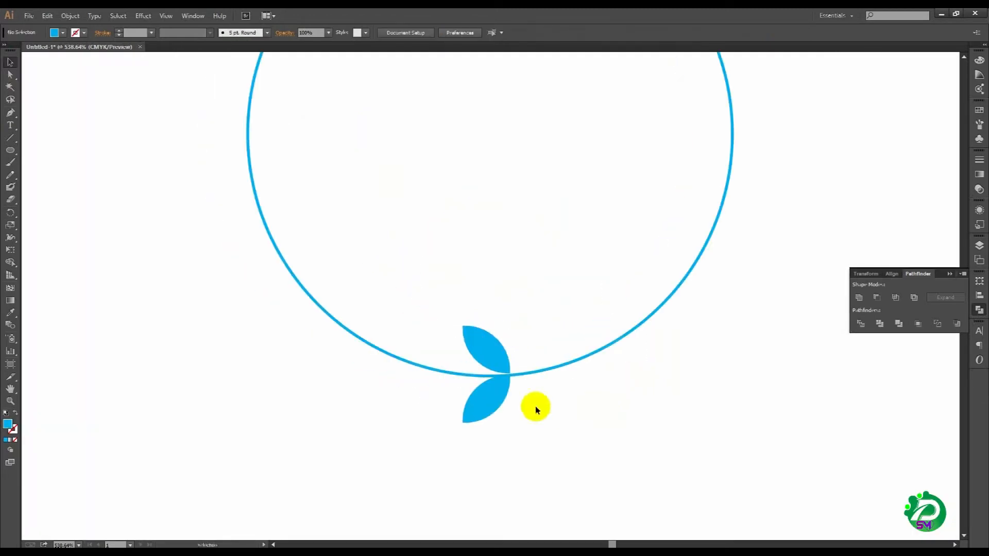
left_click(502, 403)
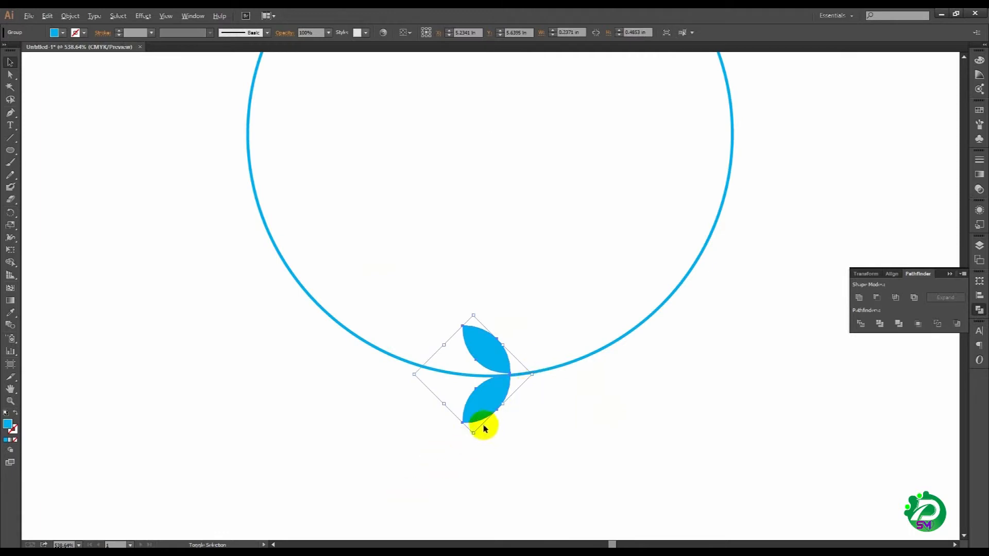
left_click_drag(475, 432, 474, 417)
left_click(533, 421)
Step: Switch to Outline mode and align the leaf pair and the circle on their horizontal centers
key("ctrl+y")
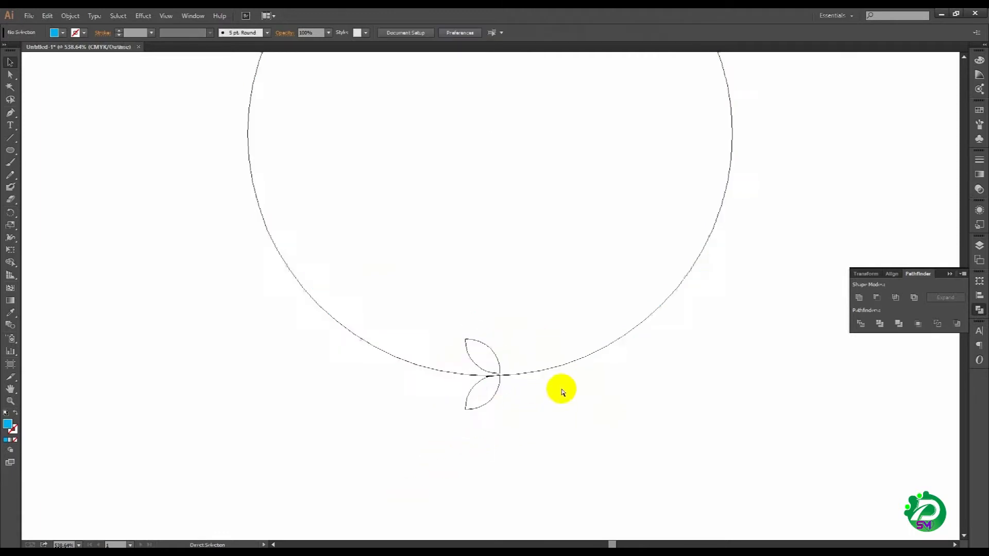
left_click_drag(431, 311, 578, 395)
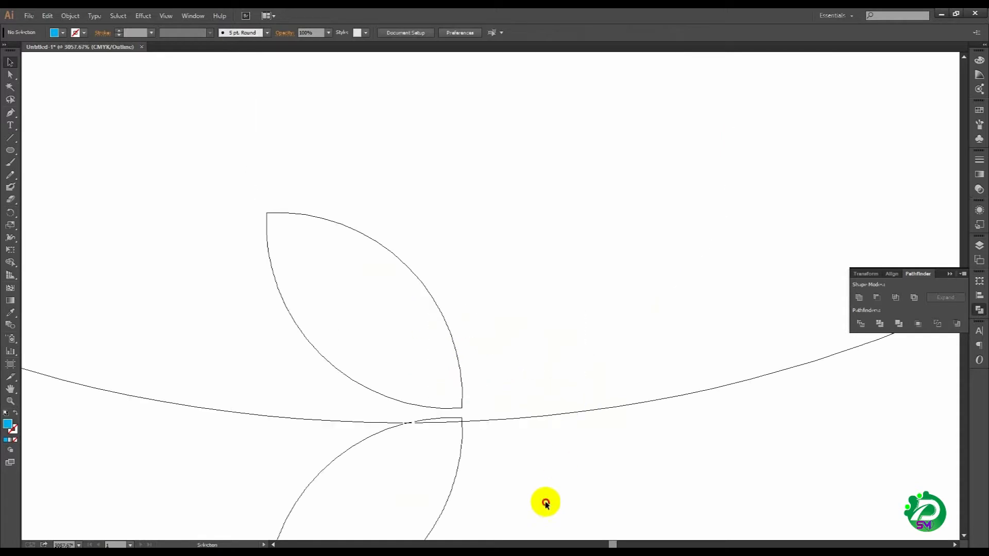
left_click_drag(549, 506, 395, 326)
left_click(437, 32)
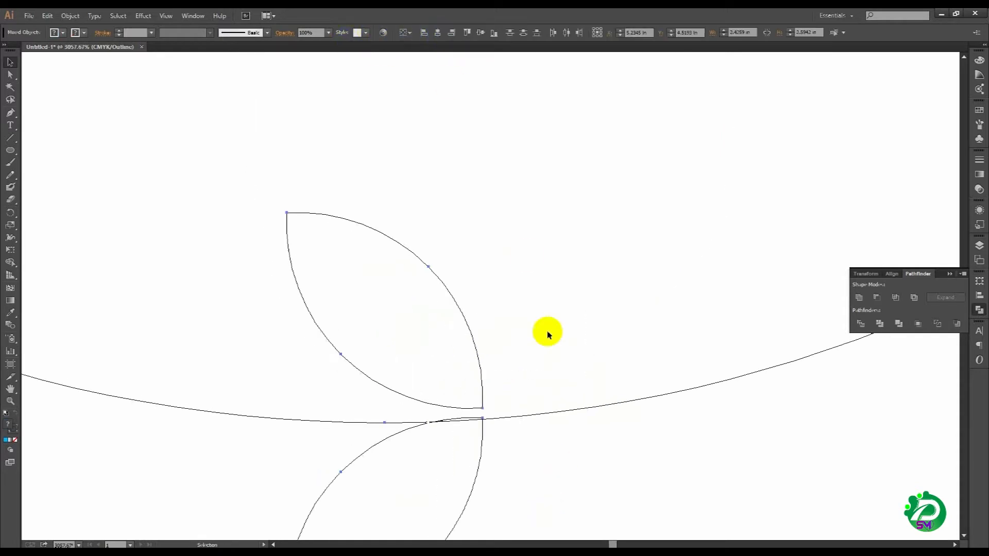
Step: Move the leaf pair slightly straight down so the circle's path runs through the gap between the leaf tips
left_click(479, 444)
left_click_drag(483, 447, 481, 457)
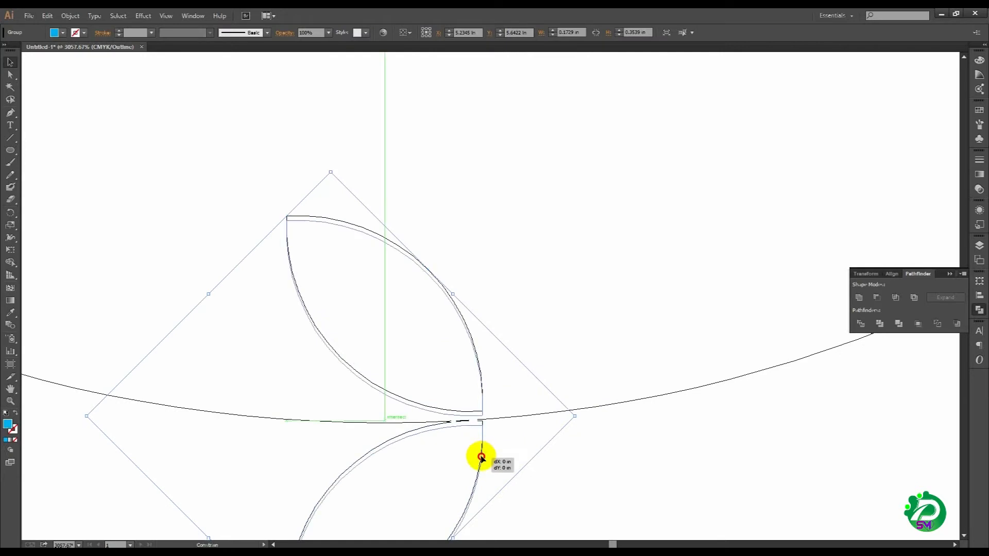
left_click_drag(482, 458, 478, 457)
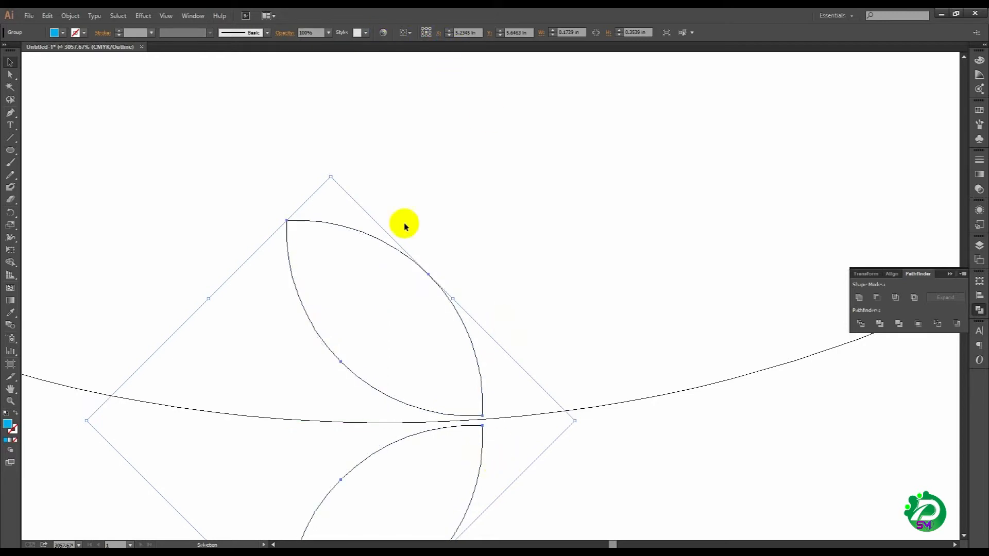
Step: Fine-tune the leaf pair's vertical position so the circle's path passes midway between the two leaf tips
left_click(443, 423)
key("Delete")
key("ctrl+a")
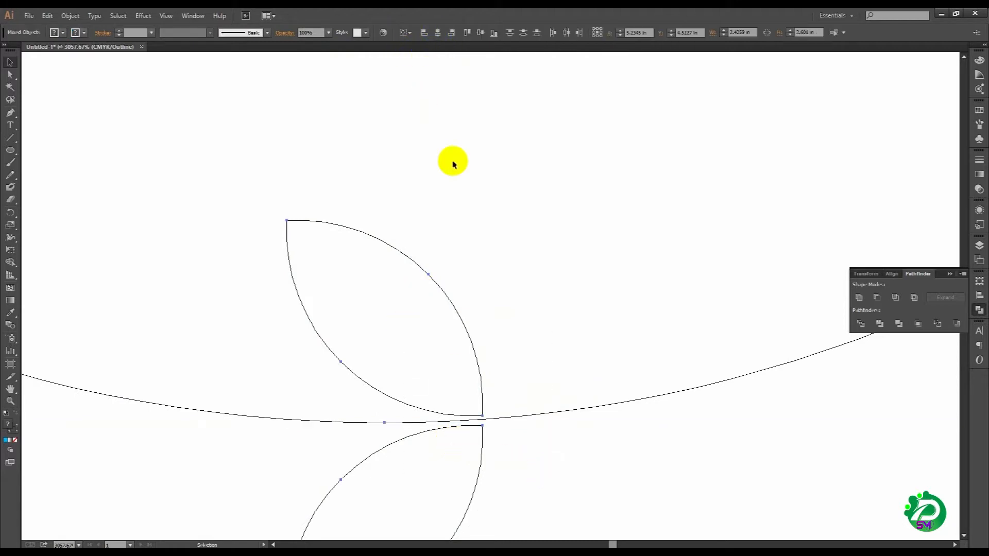
key("ctrl+space")
left_click_drag(384, 333, 569, 330)
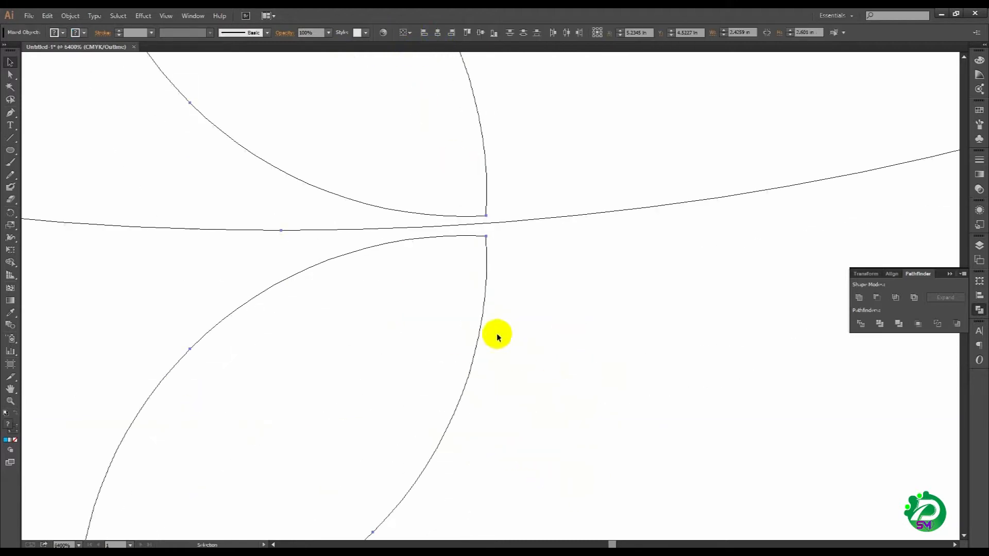
left_click_drag(480, 318, 480, 327)
left_click(521, 349)
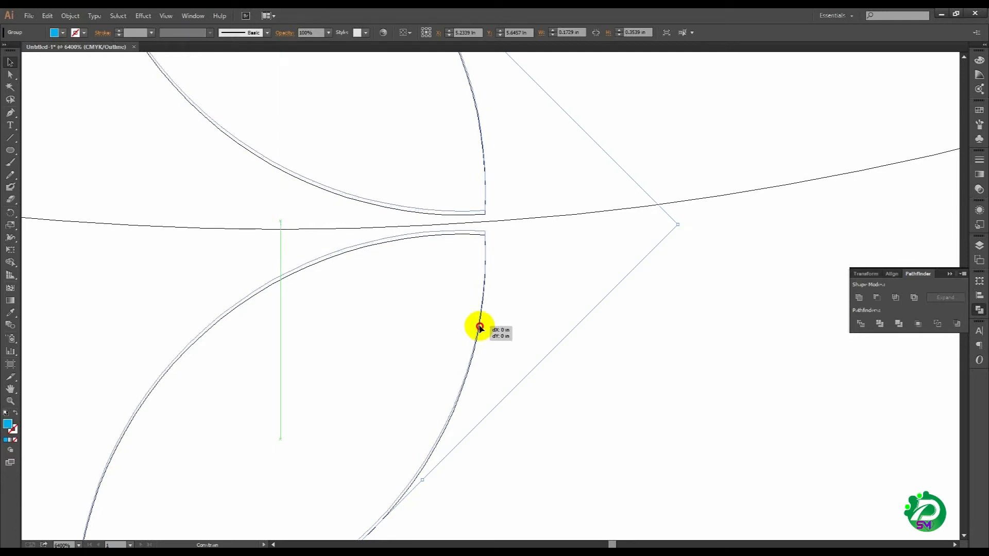
left_click_drag(480, 327, 481, 322)
left_click(534, 329)
Step: Return the artwork from Outline mode to Preview mode
left_click(518, 344, "ctrl+alt")
left_click(518, 344, "ctrl+alt")
key("ctrl+y")
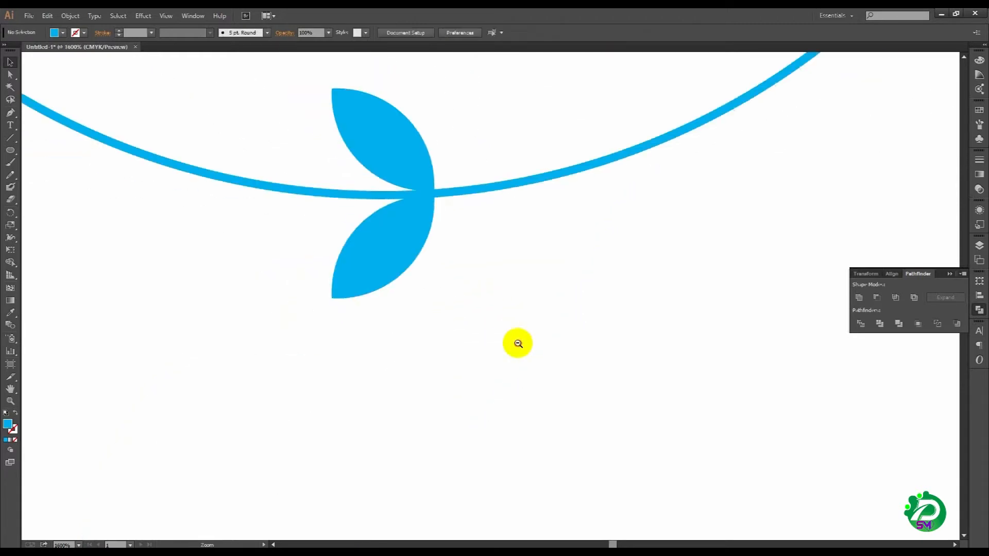
Step: Create a copy of the leaf pair rotated by 360/50 degrees around the circle's center
left_click(519, 344, "ctrl+alt")
left_click(519, 344, "ctrl+alt")
left_click(519, 344, "ctrl+alt")
left_click(519, 344, "ctrl+alt")
left_click(518, 344, "ctrl+alt")
left_click_drag(451, 219, 559, 414)
left_click(512, 406)
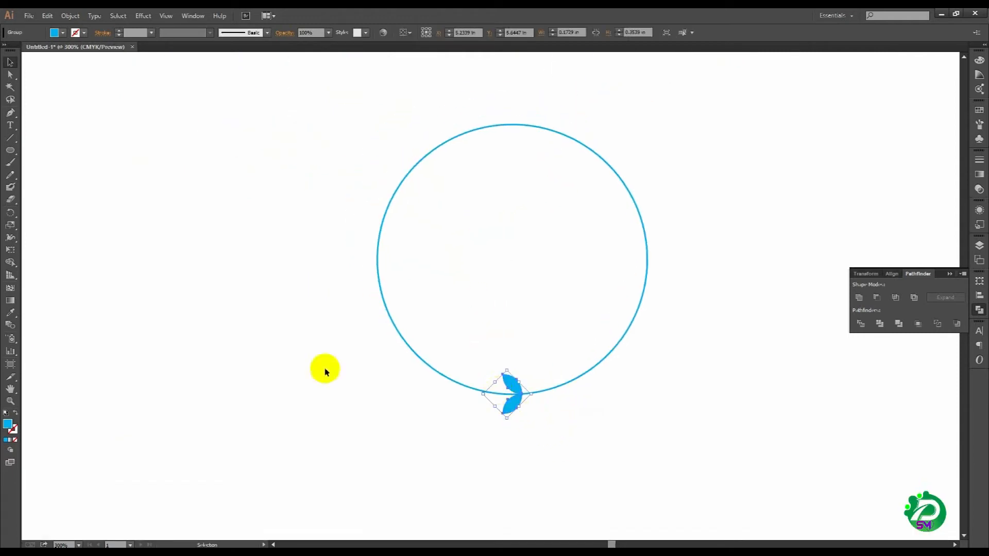
left_click(12, 214)
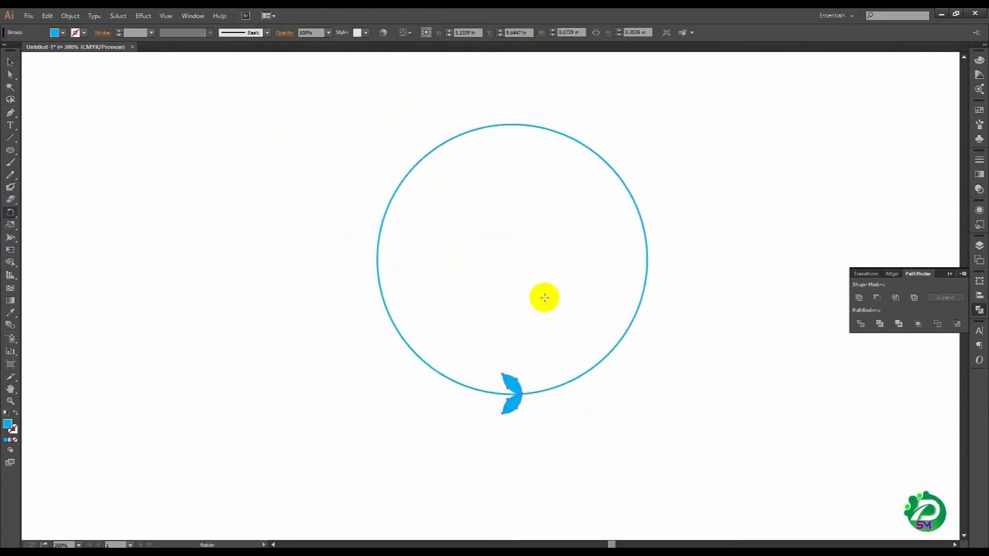
left_click(512, 260, "alt")
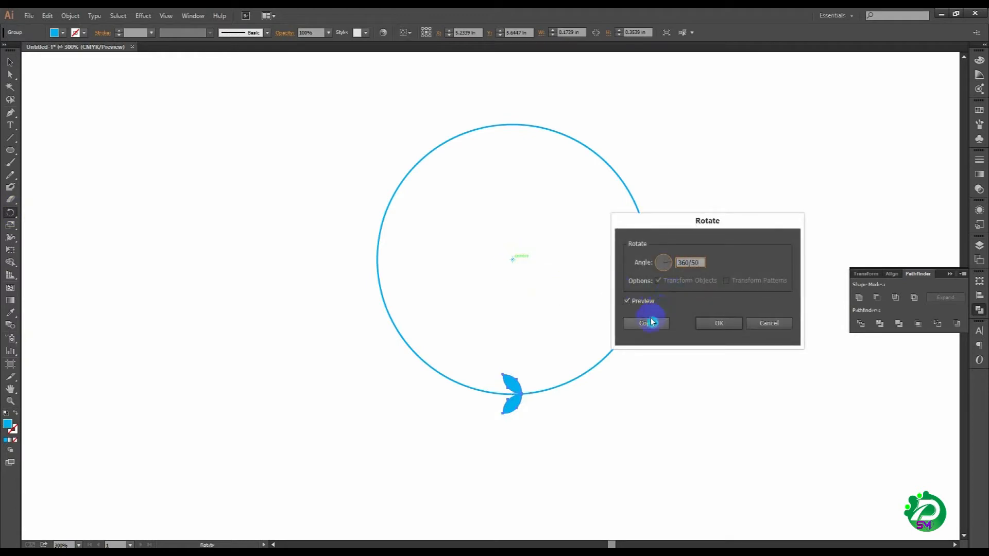
left_click(649, 306)
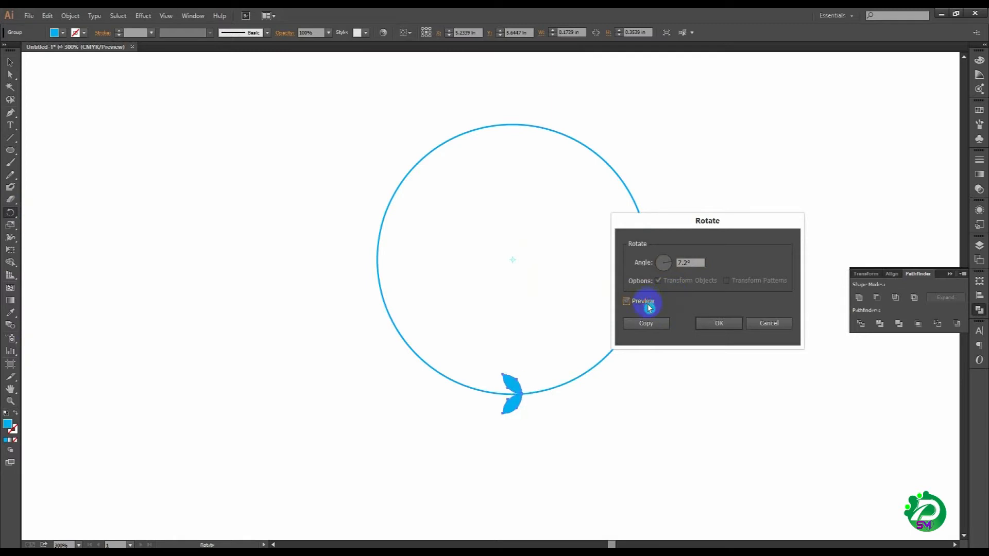
left_click(651, 324)
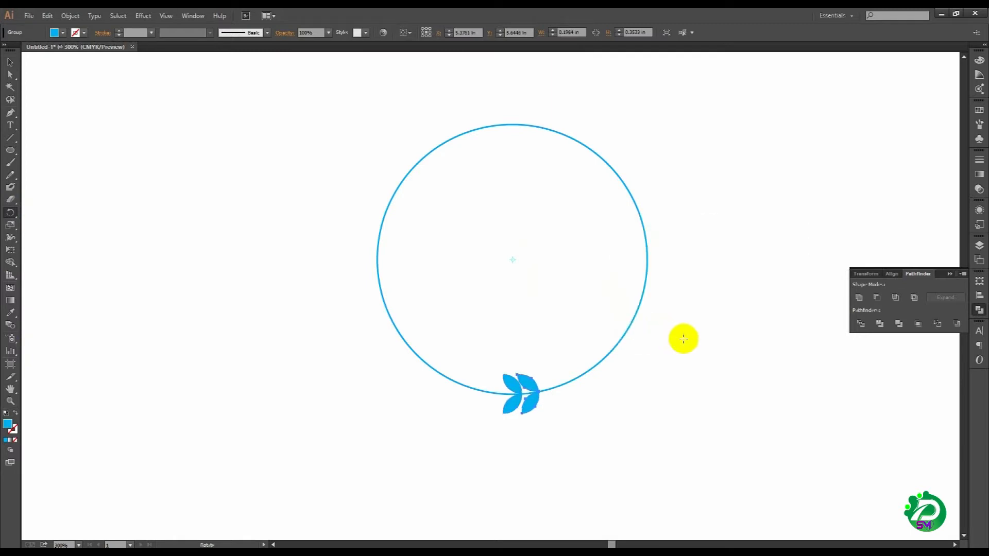
Step: Repeat the rotated copy along the right half of the circle until the leaf pairs reach its top
key("ctrl+d")
key("ctrl+d")
key("ctrl+d")
key("ctrl+d")
key("ctrl+d")
key("ctrl+d")
key("ctrl+d")
key("ctrl+d")
key("ctrl+d")
key("ctrl+d")
key("ctrl+d")
key("ctrl+d")
key("ctrl+d")
key("ctrl+d")
key("ctrl+d")
key("ctrl+d")
key("ctrl+d")
key("ctrl+d")
key("ctrl+d")
key("ctrl+d")
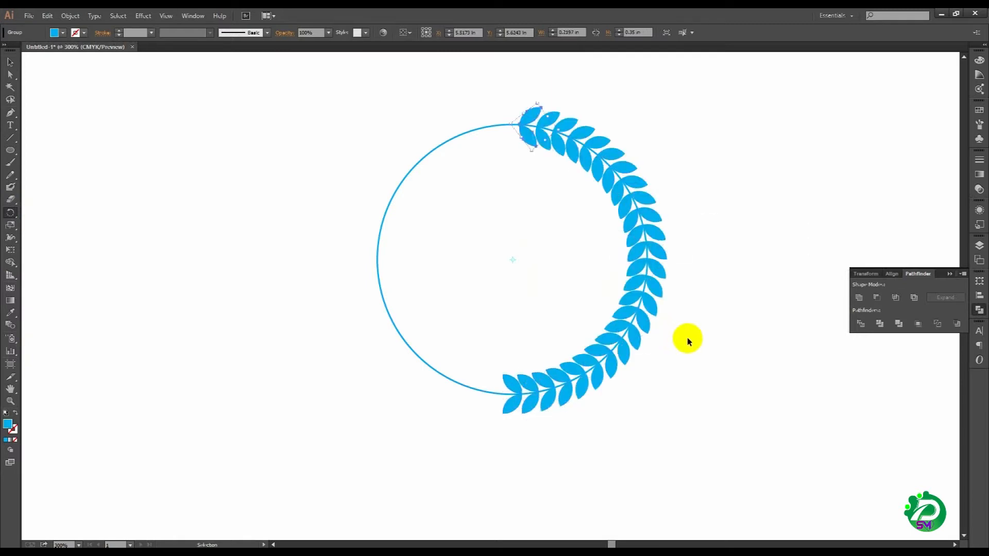
Step: Repeat the rotated leaf-pair copy along the left half of the circle until the wreath closes at its bottom
key("ctrl+d")
key("ctrl+d")
key("ctrl+d")
key("ctrl+d")
key("ctrl+d")
key("ctrl+d")
key("ctrl+d")
key("ctrl+d")
key("ctrl+d")
key("ctrl+d")
key("ctrl+d")
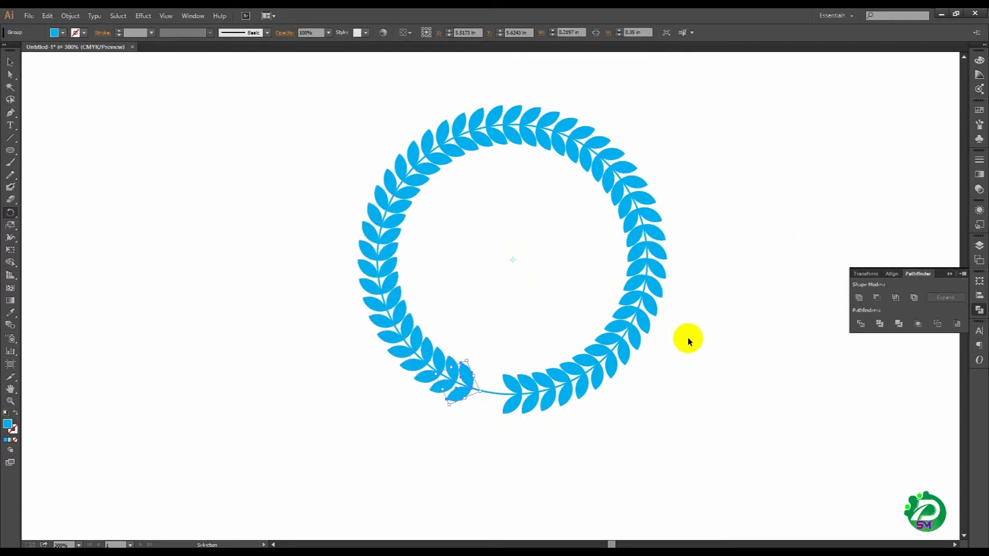
key("ctrl+d")
Step: Group all leaf pairs and the circle of the completed wreath into a single object
left_click(6, 66)
left_click(237, 314)
left_click_drag(503, 449, 475, 453)
scroll(448, 386, "down", 1)
left_click_drag(403, 301, 438, 239)
left_click_drag(385, 115, 678, 375)
right_click(484, 268)
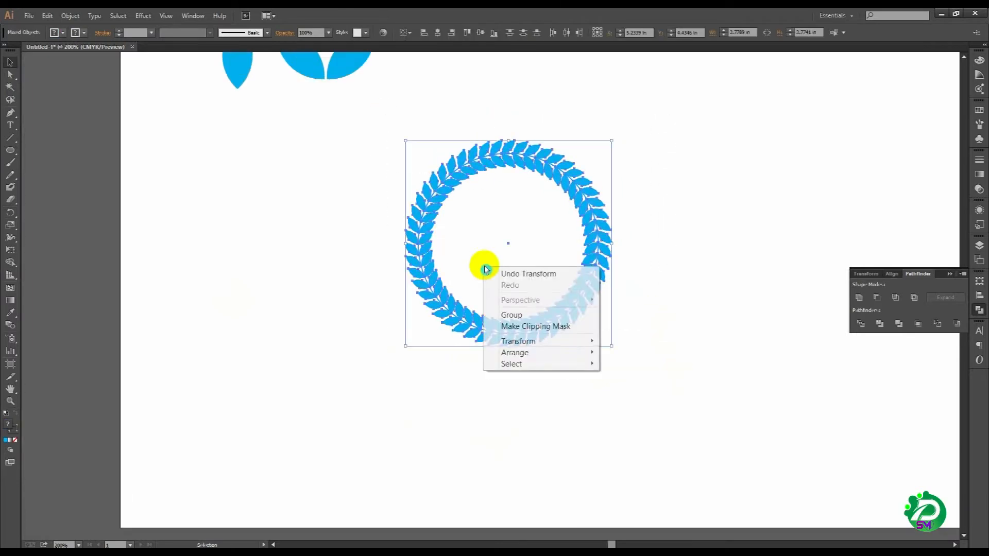
left_click(525, 316)
left_click(336, 346)
left_click(453, 315)
left_click(222, 260)
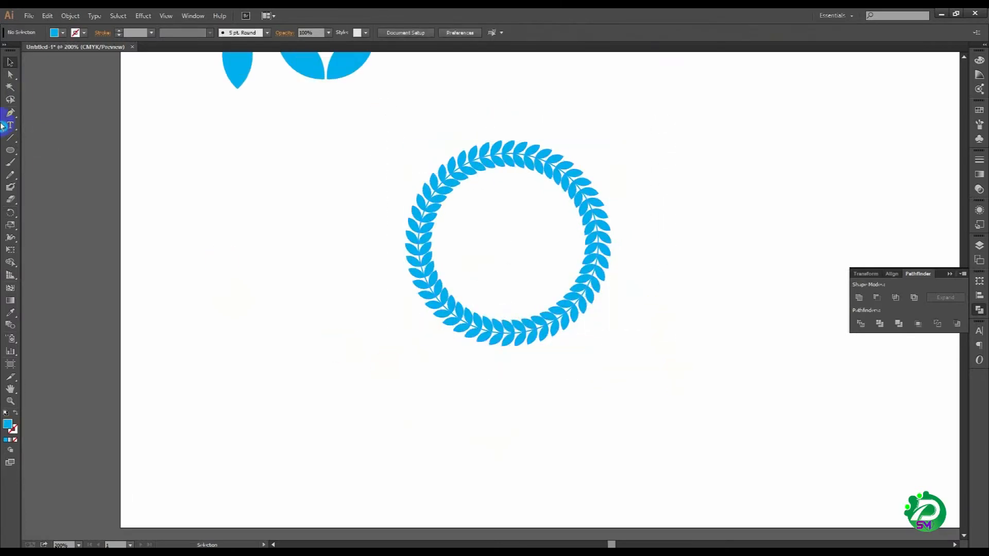
Step: Draw a circle about 2.98 in wide around the wreath from its center, with a blue stroke and no fill
left_click(17, 154)
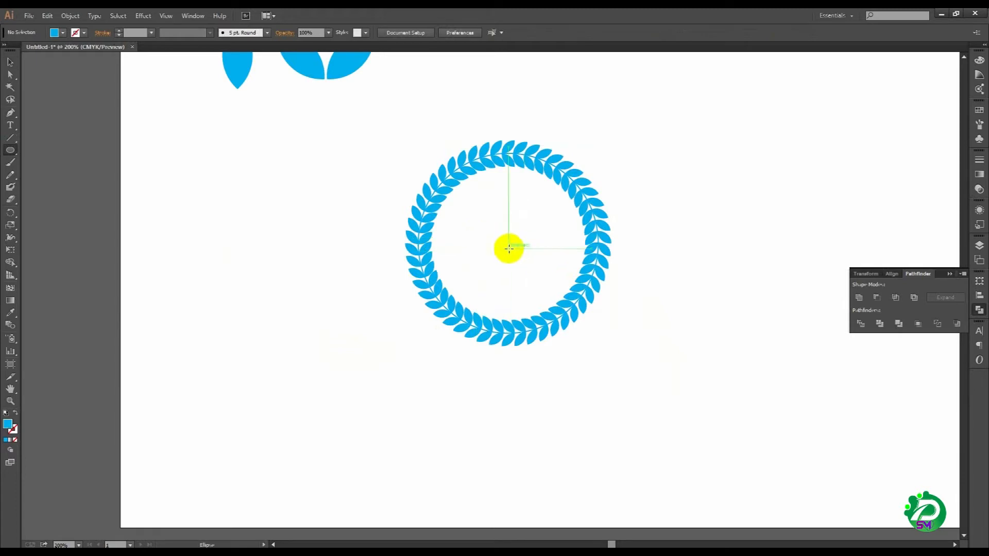
key("ctrl")
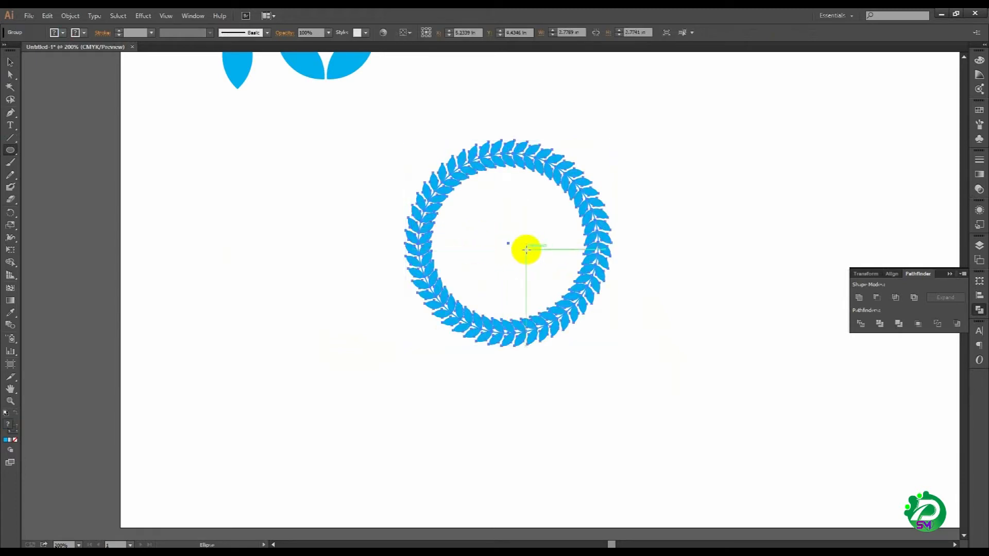
left_click_drag(509, 243, 580, 353)
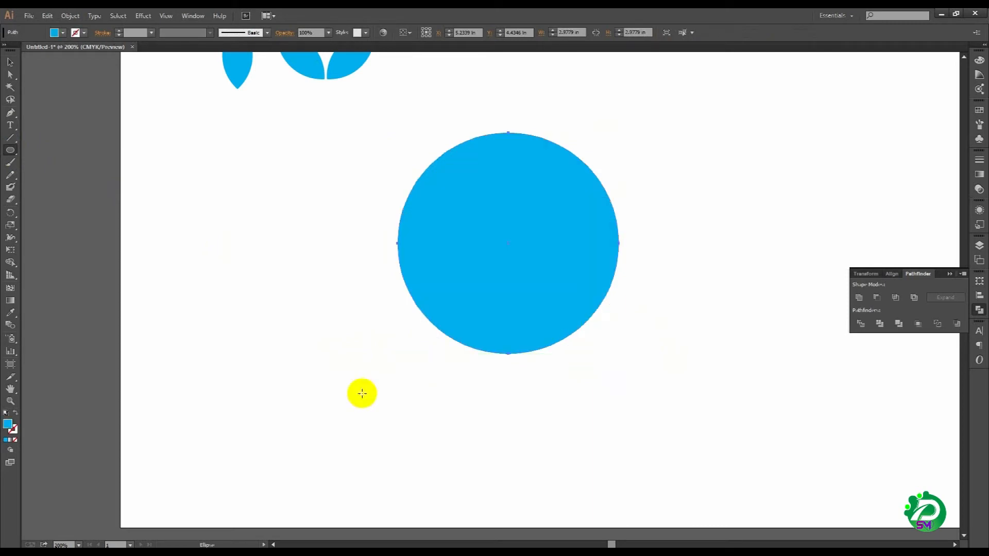
left_click(16, 413)
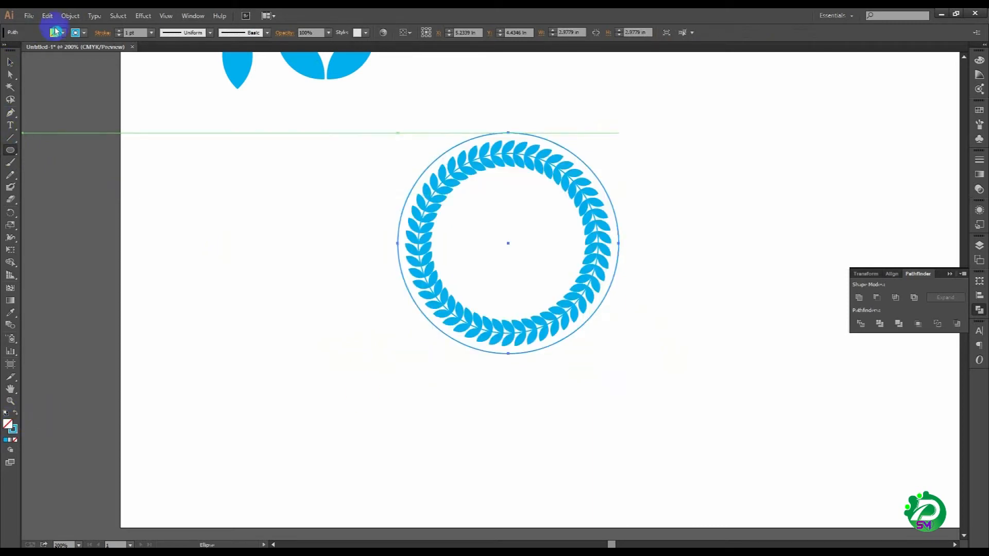
Step: Set the outer circle's stroke weight to 5 pt
left_click(151, 33)
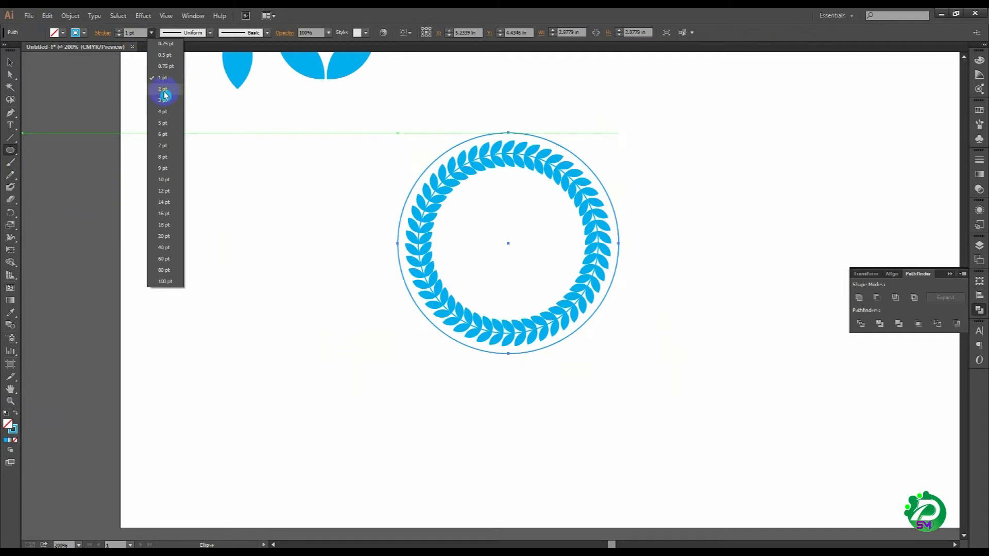
left_click(164, 90)
left_click(151, 32)
left_click(162, 112)
left_click(151, 33)
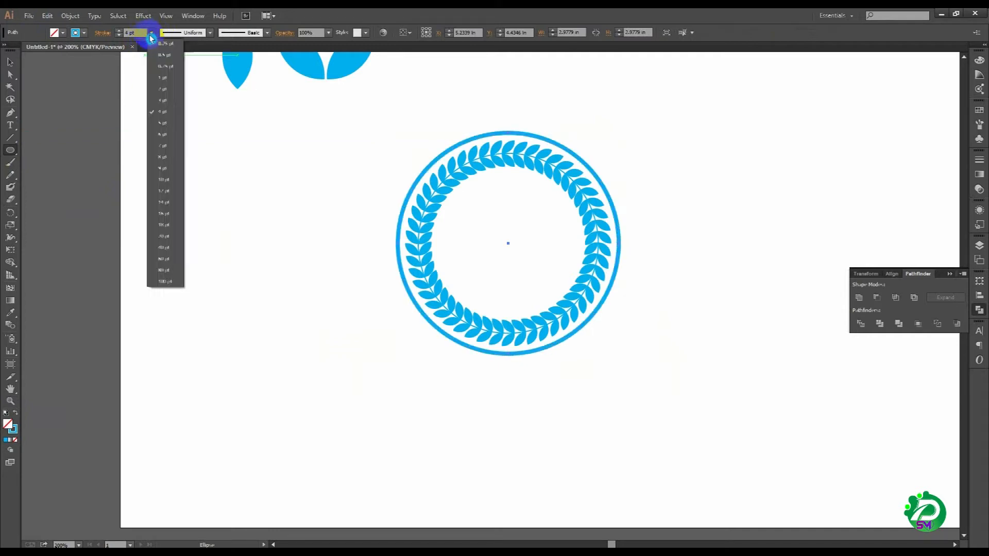
left_click(166, 123)
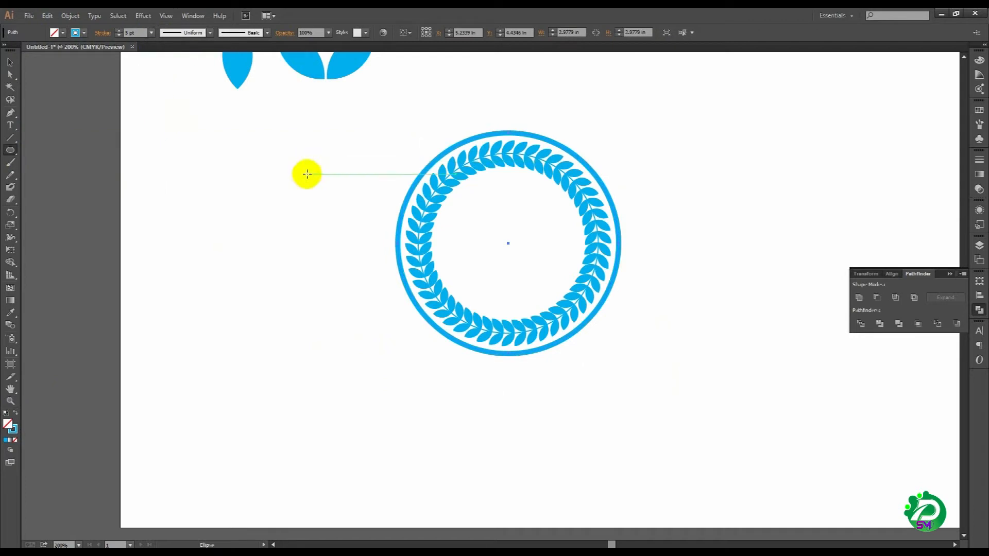
Step: Shrink the outer circle evenly about its center to about 2.9 in wide, closer to the leaves
left_click(13, 63)
left_click_drag(305, 181, 541, 259)
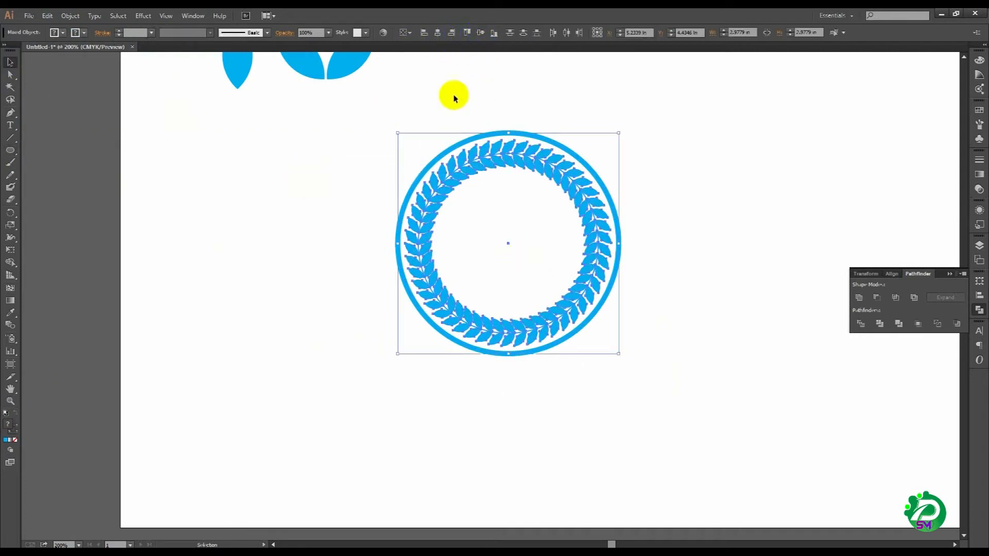
left_click(338, 117)
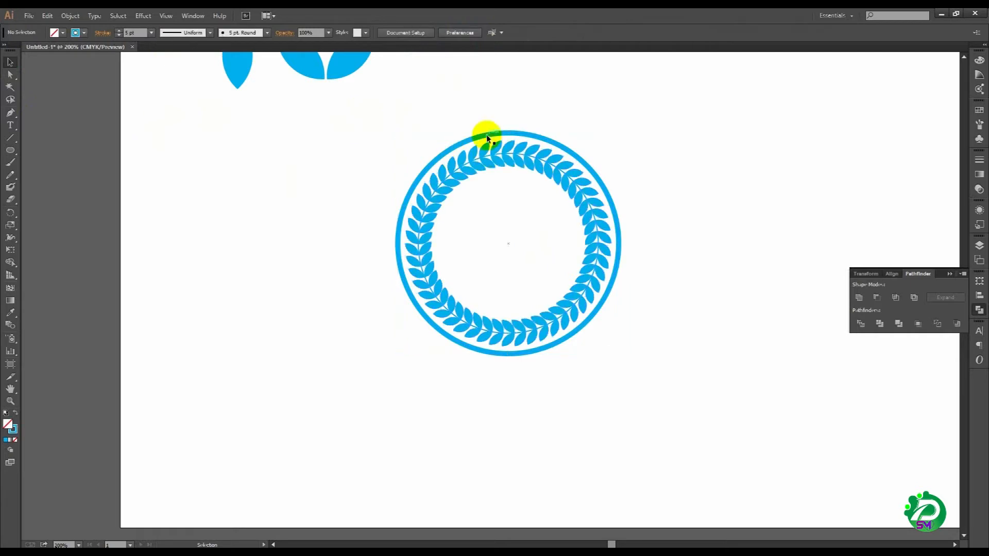
left_click(578, 154)
left_click_drag(619, 134, 616, 137)
Step: Expand the outer circle's fill and stroke into a solid ring shape
left_click(70, 15)
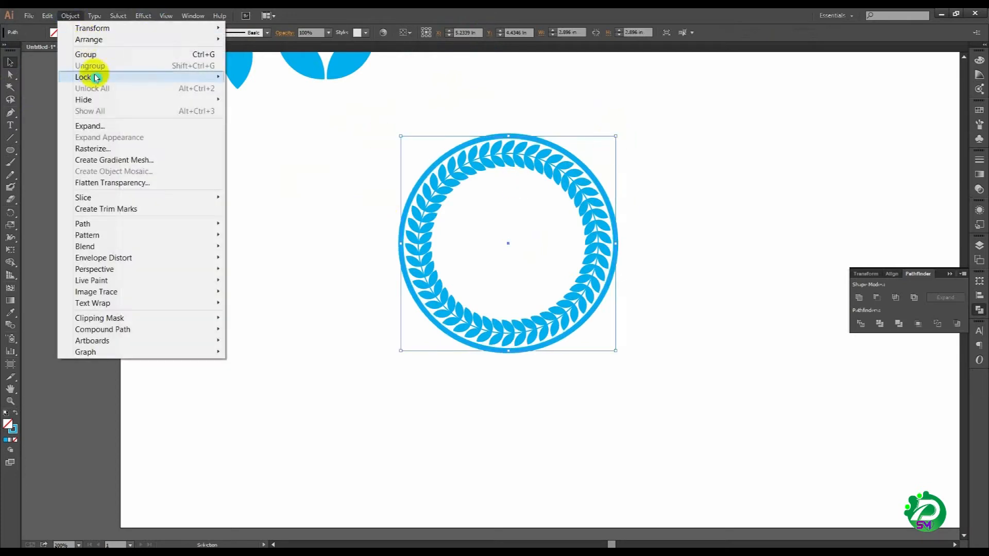
left_click(108, 125)
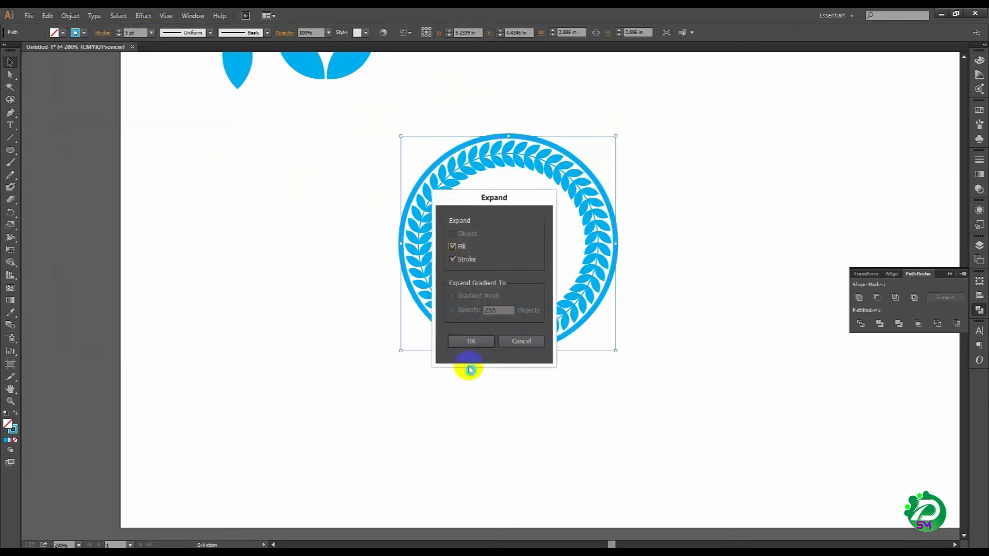
left_click(469, 343)
left_click(287, 314)
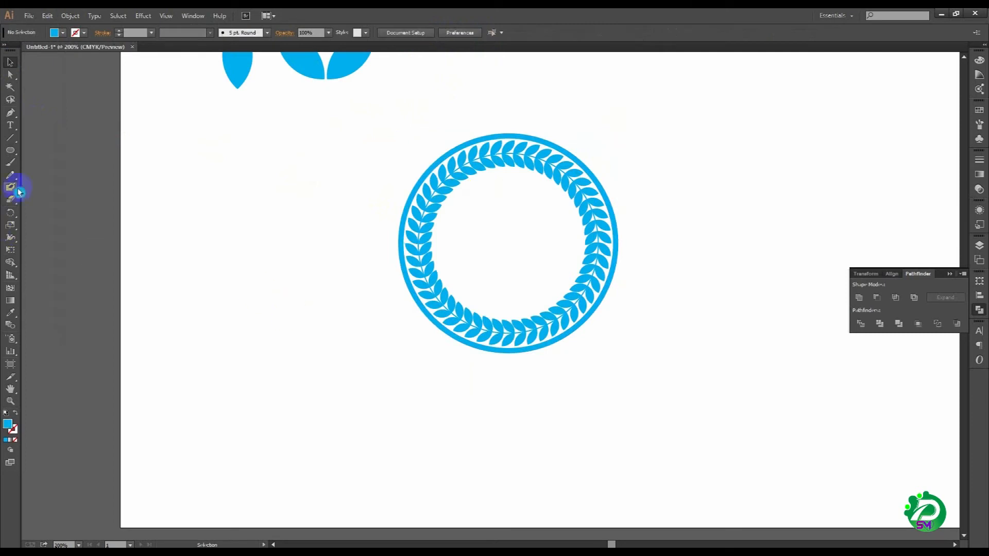
Step: Draw a concentric circle about 1.97 in wide inside the wreath, with no fill and a 3 pt blue stroke
left_click(11, 151)
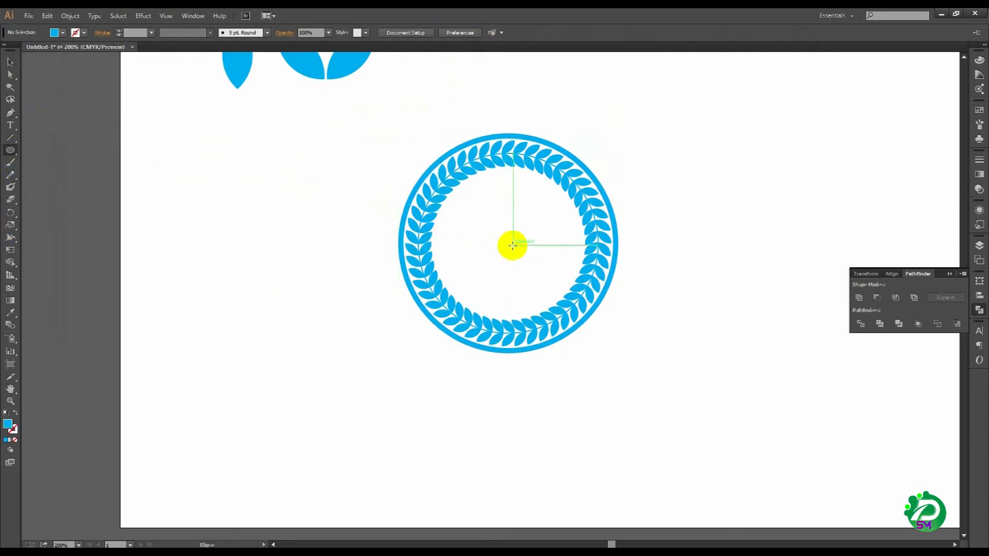
left_click_drag(509, 242, 580, 289)
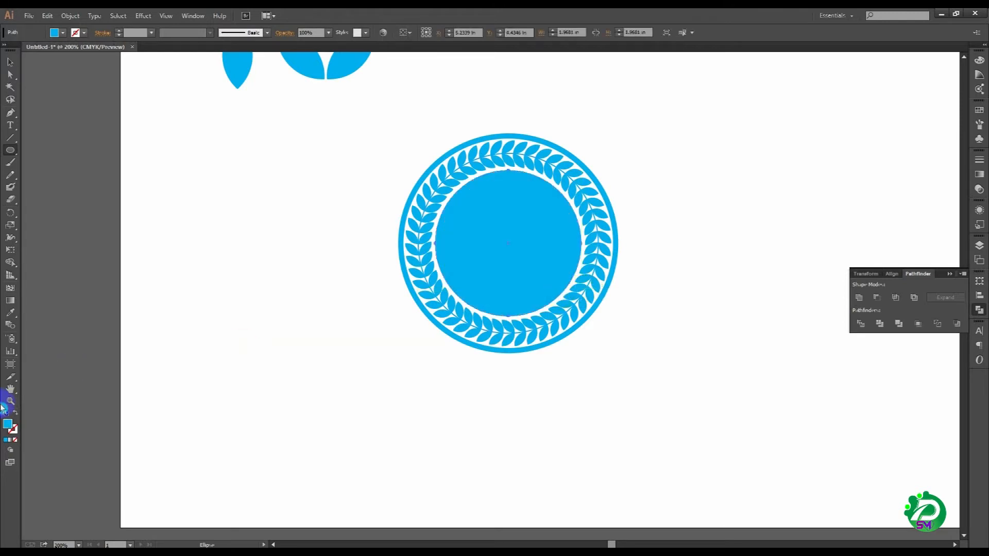
left_click(16, 413)
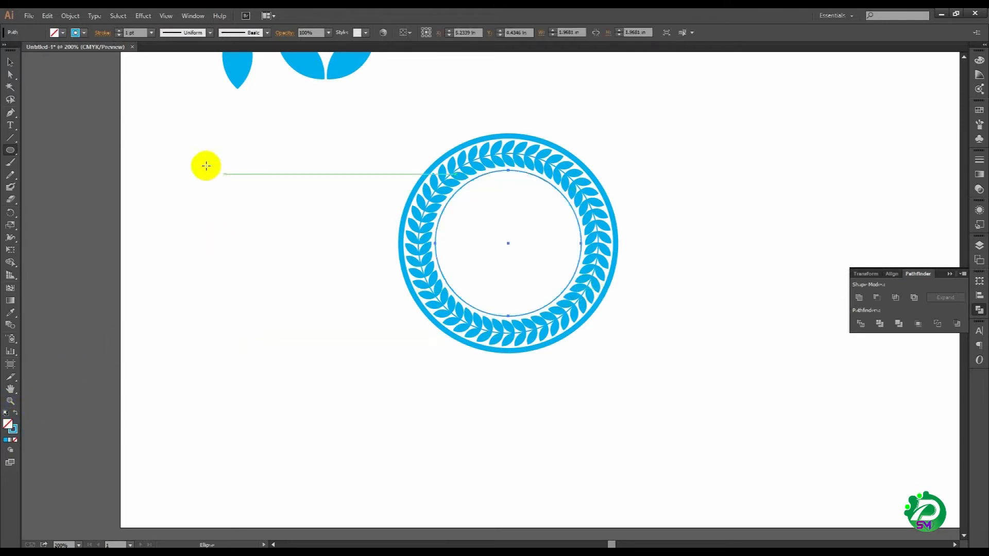
left_click(119, 31)
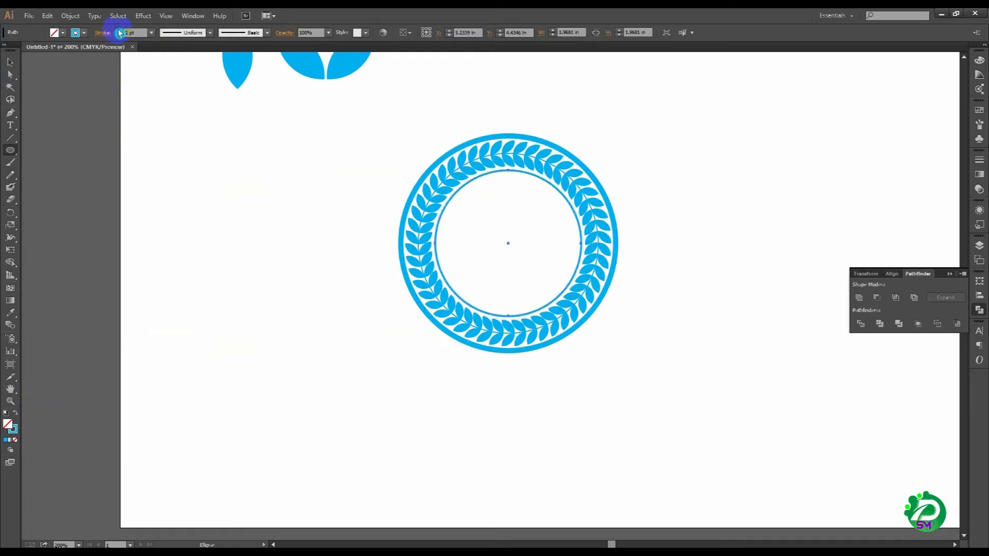
left_click(119, 31)
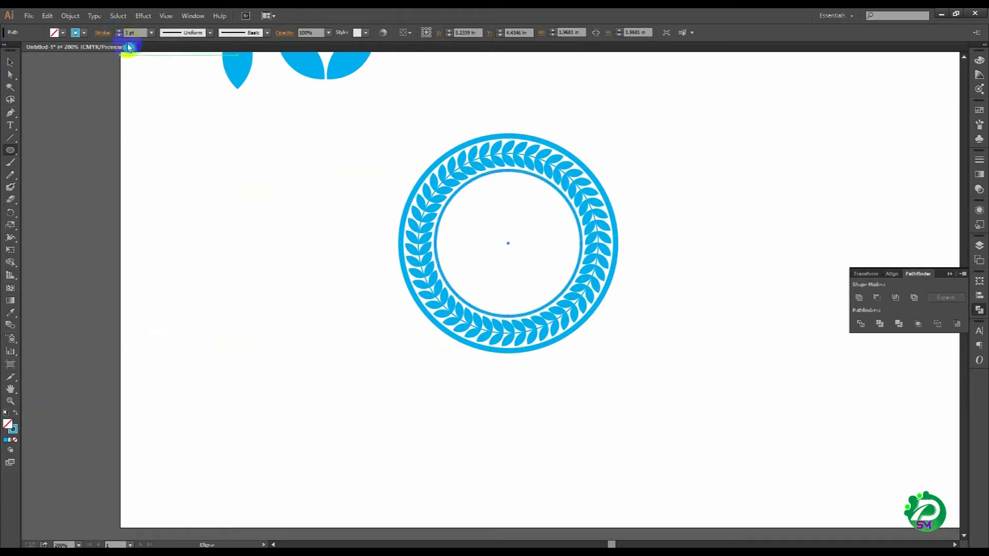
Step: Expand the inner circle's fill and stroke into a solid ring shape
left_click(72, 15)
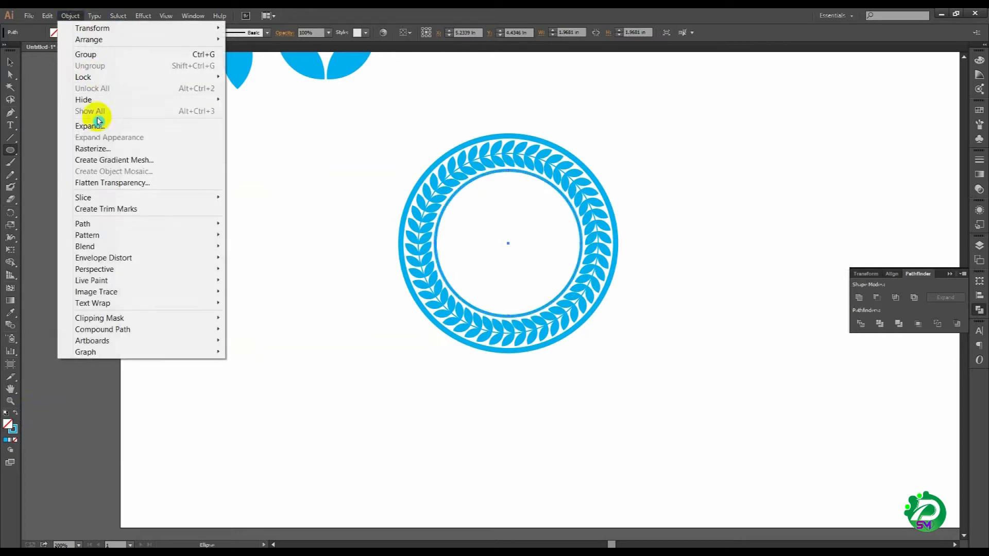
left_click(114, 125)
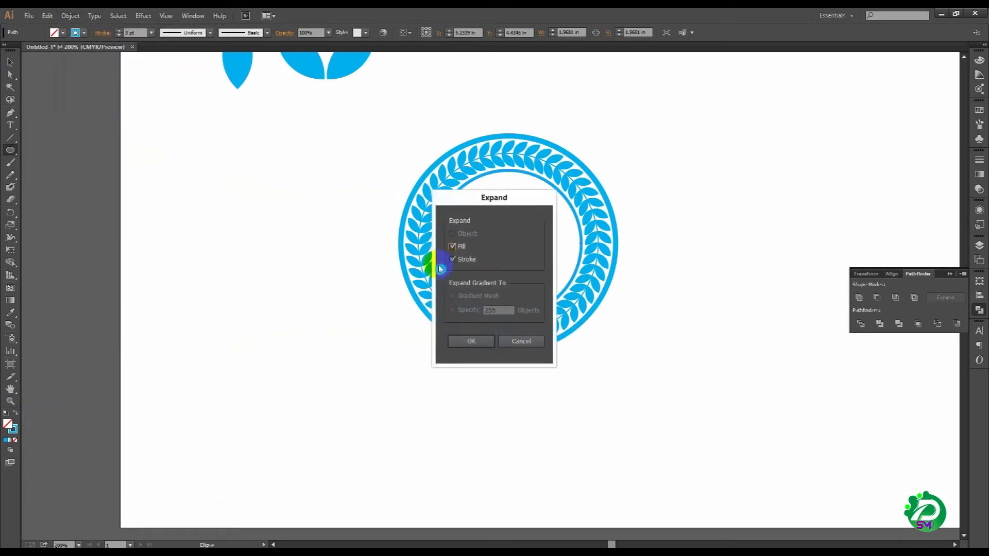
left_click(471, 340)
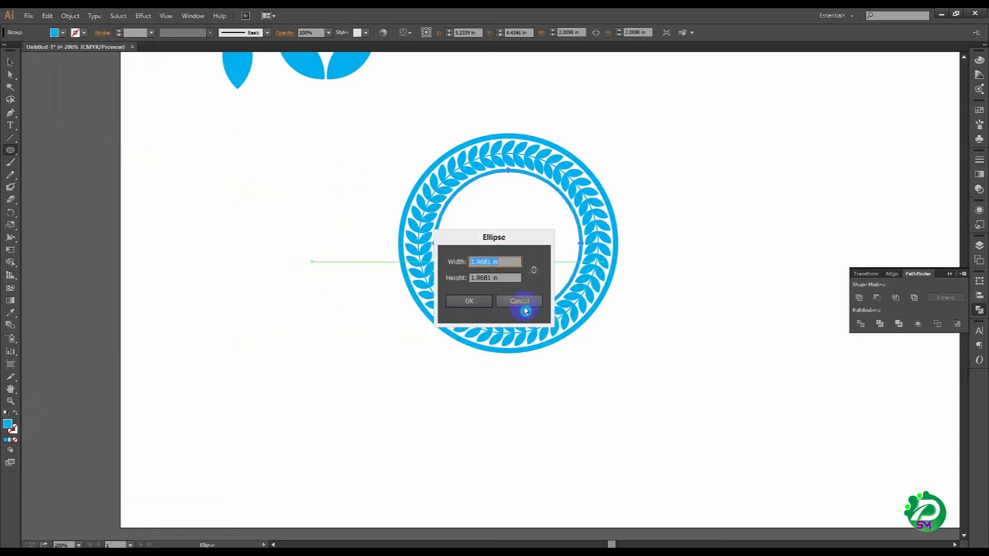
left_click(520, 302)
Step: Group the leaf wreath together with the outer and inner rings
left_click(10, 63)
left_click(437, 203)
right_click(437, 185)
left_click(477, 233)
left_click(350, 261)
left_click_drag(477, 290, 454, 292)
Step: Show the rulers and place a horizontal and a vertical guide through the center of the grouped wreath
left_click_drag(316, 168, 452, 242)
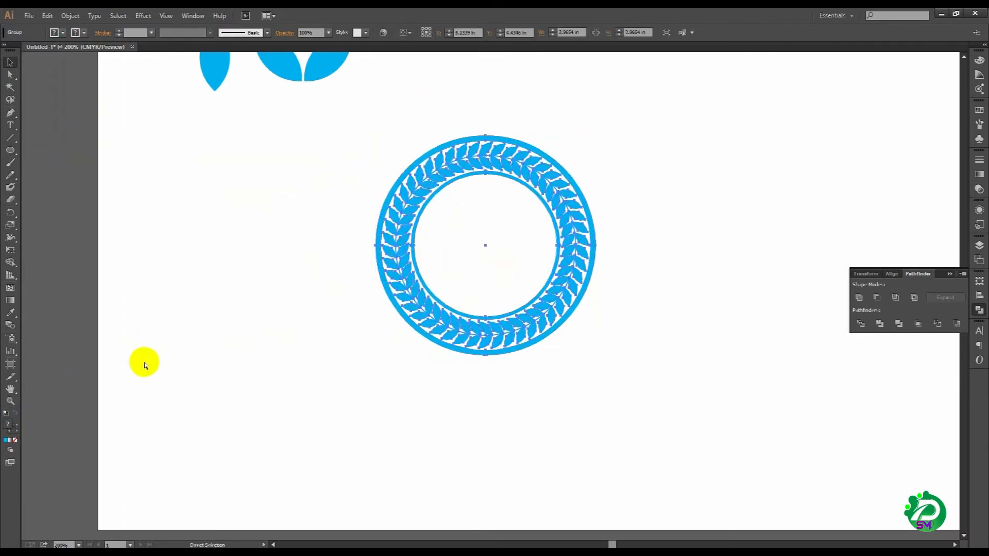
key("ctrl+r")
left_click_drag(425, 63, 511, 247)
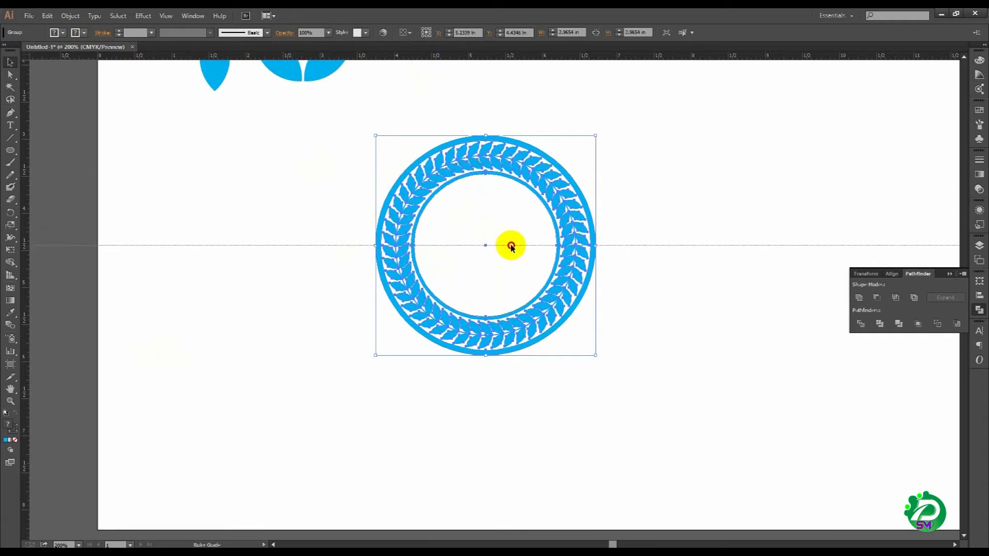
left_click_drag(17, 387, 486, 392)
Step: Draw a circle about 1.53 in wide centered on the guides' intersection, with a stroke and no fill
left_click_drag(309, 92, 687, 349)
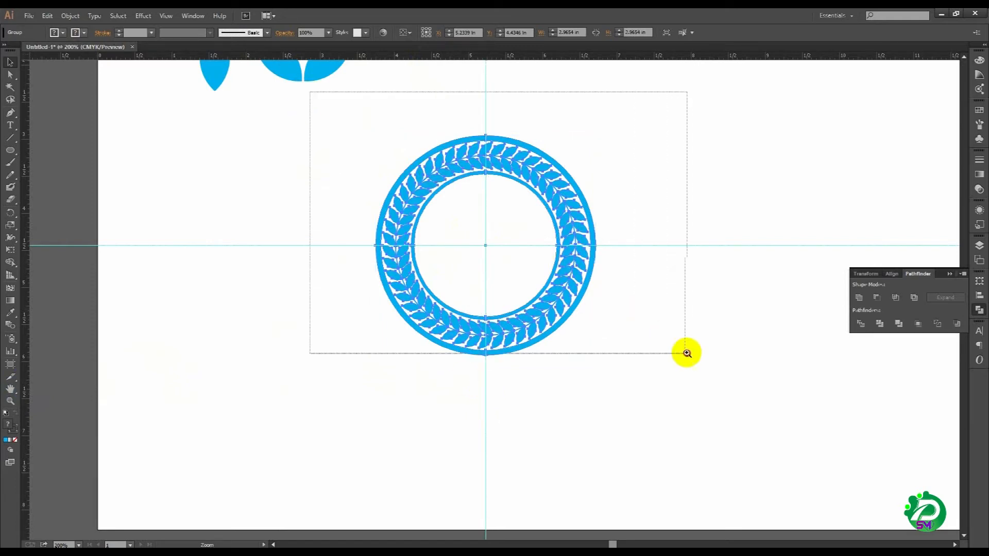
left_click(7, 246)
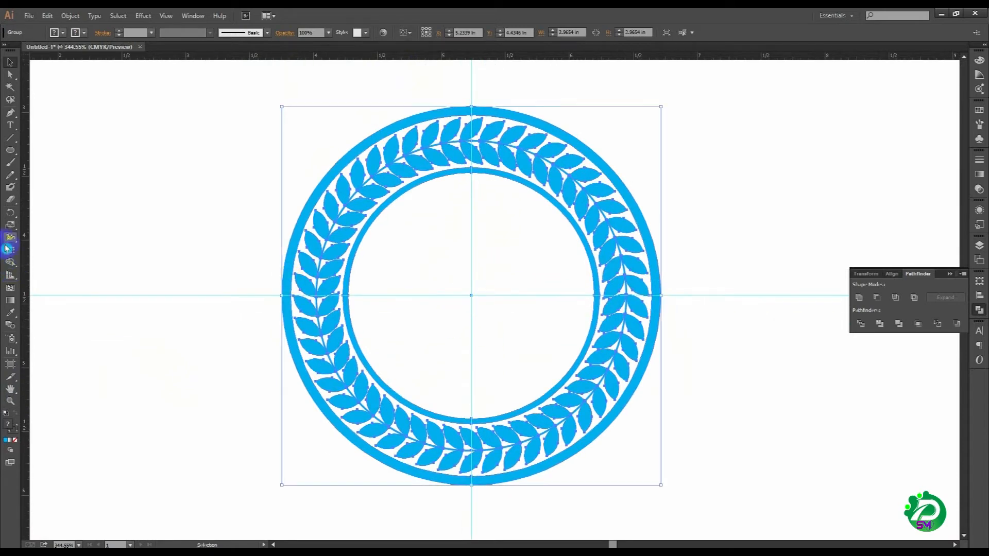
left_click(12, 211)
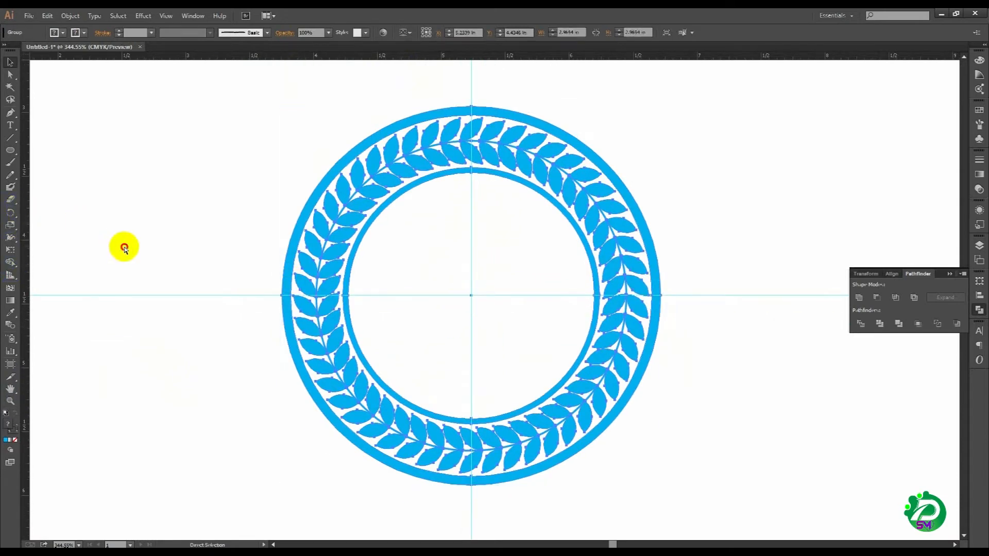
left_click(124, 248)
left_click(7, 213)
left_click(10, 150)
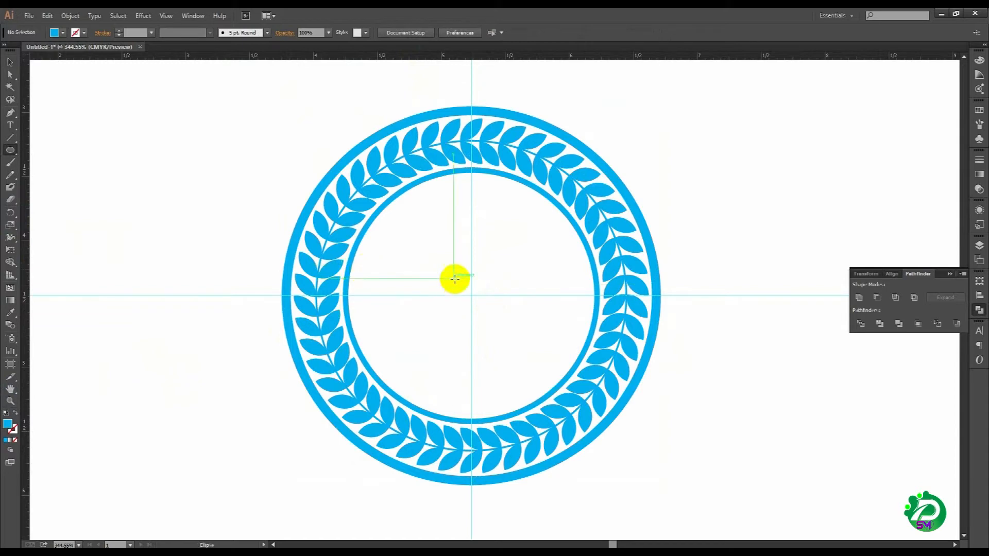
left_click_drag(473, 294, 569, 374)
left_click(8, 125)
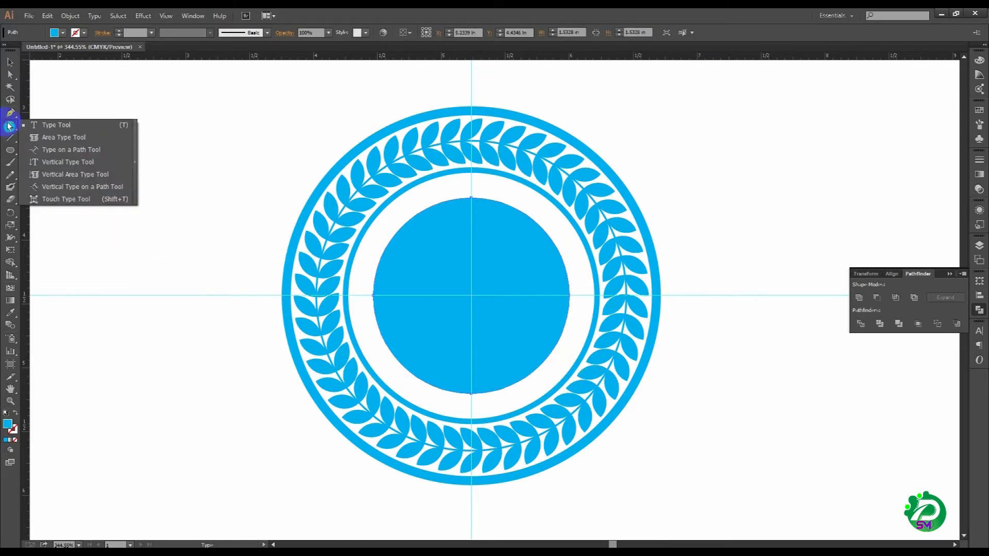
left_click(12, 413)
Step: Add the text "Sm Computer Traning Centar" along the upper half of the innermost circle with the Type on a Path tool
left_click_drag(10, 125, 53, 150)
left_click(374, 290)
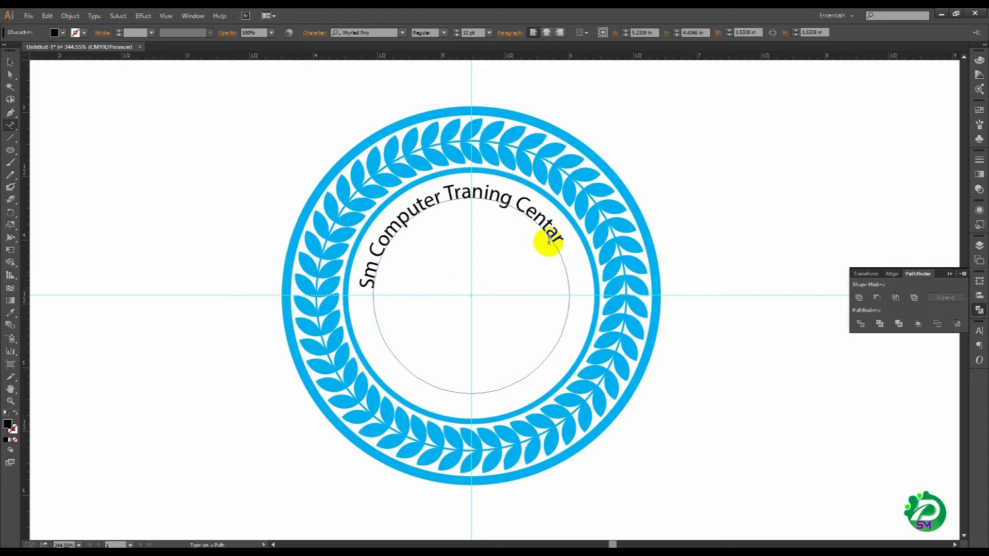
left_click(9, 63)
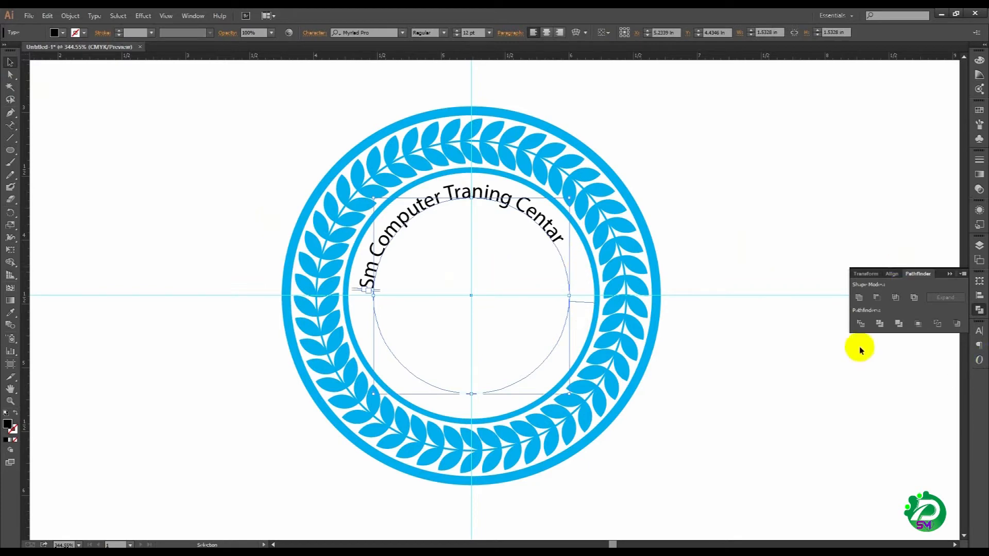
Step: Set the curved text's font to Kiro Bold
left_click(975, 335)
left_click(904, 354)
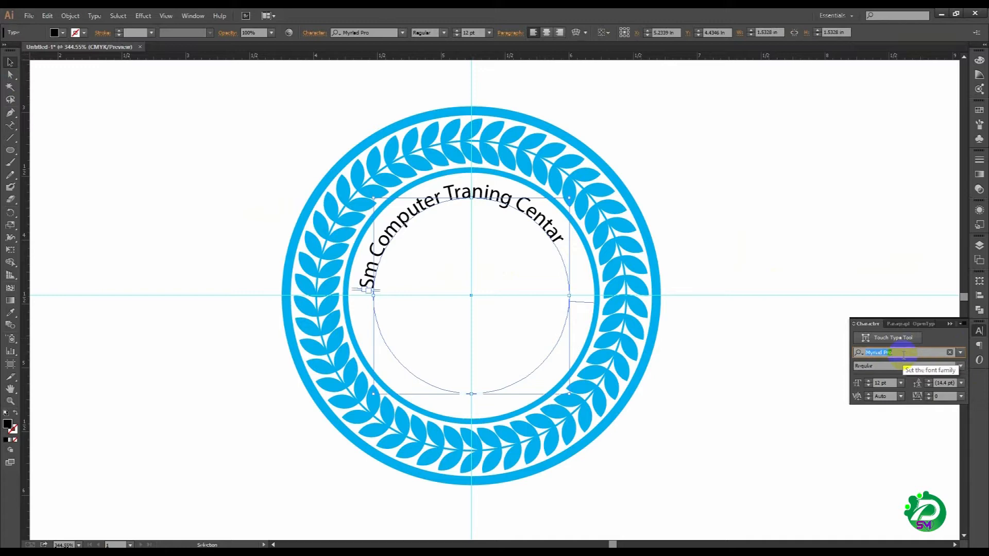
type("kiro")
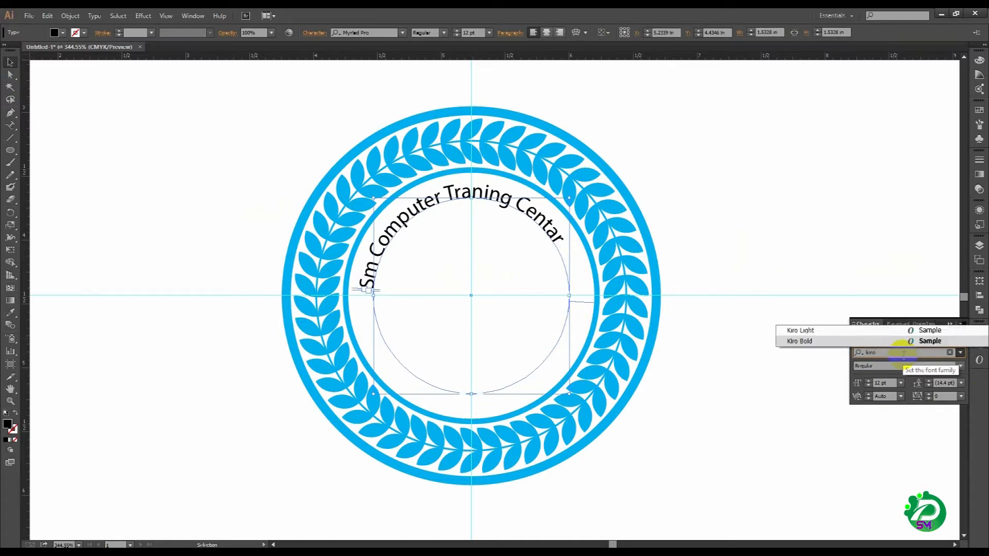
left_click(804, 341)
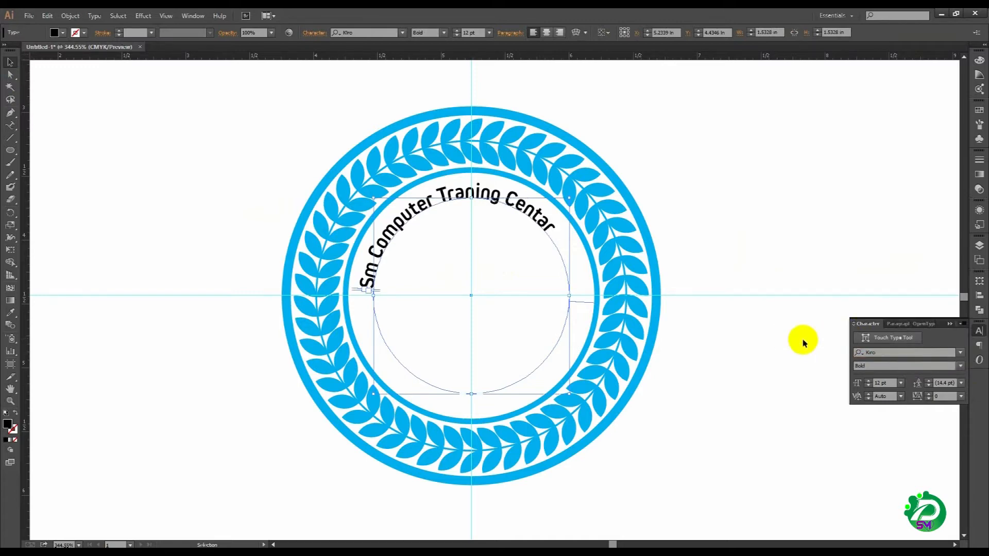
Step: Set the curved text's font size to 14 pt and deselect it
left_click(869, 386)
left_click(868, 385)
left_click(868, 381)
left_click(869, 381)
left_click(869, 380)
left_click(868, 381)
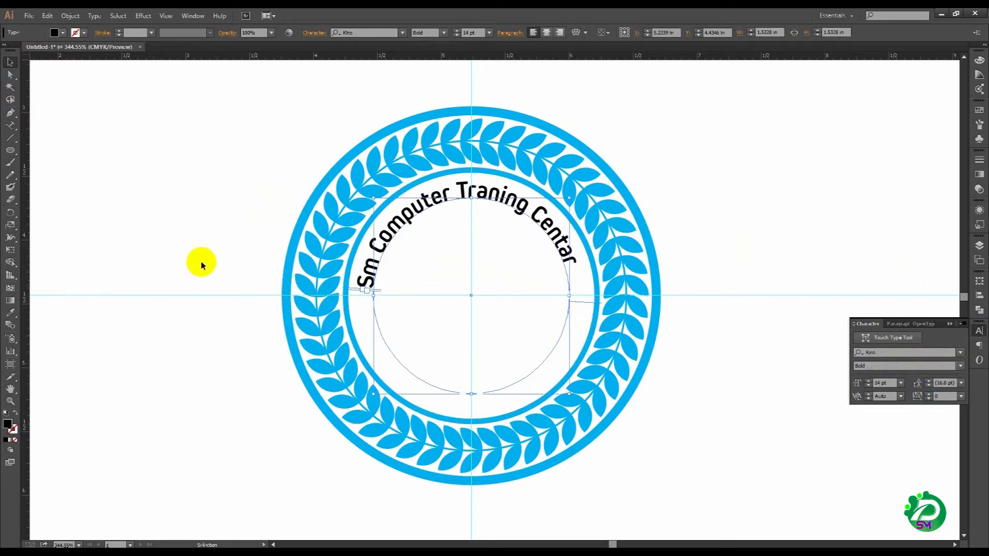
left_click(273, 303)
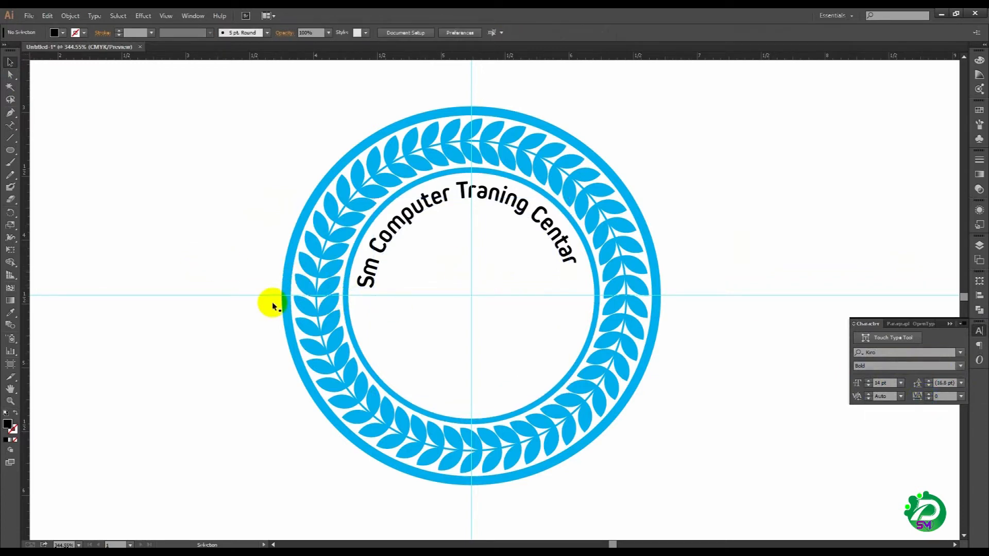
Step: Draw a circle about 1.62 in wide centered on the guides' intersection with the Ellipse tool
left_click(10, 151)
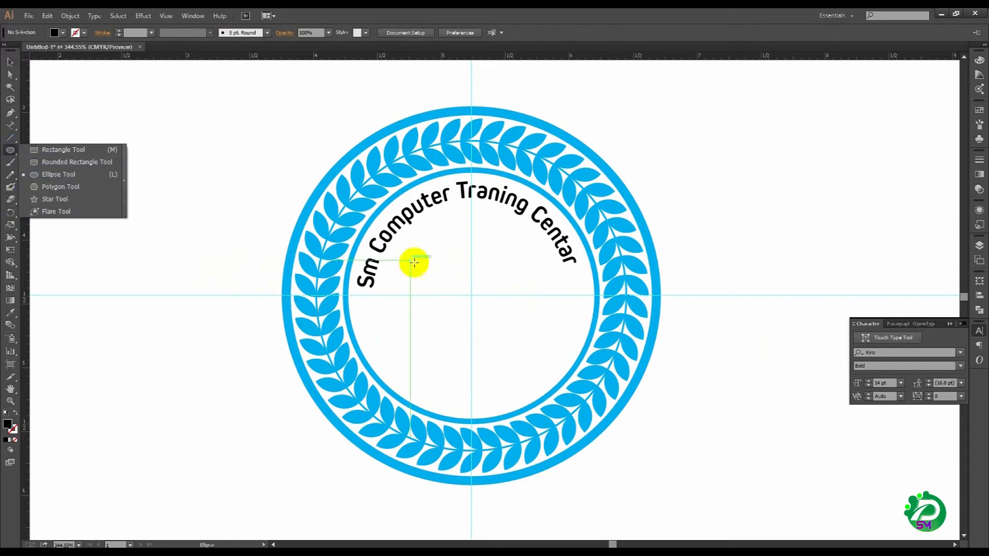
left_click(472, 295)
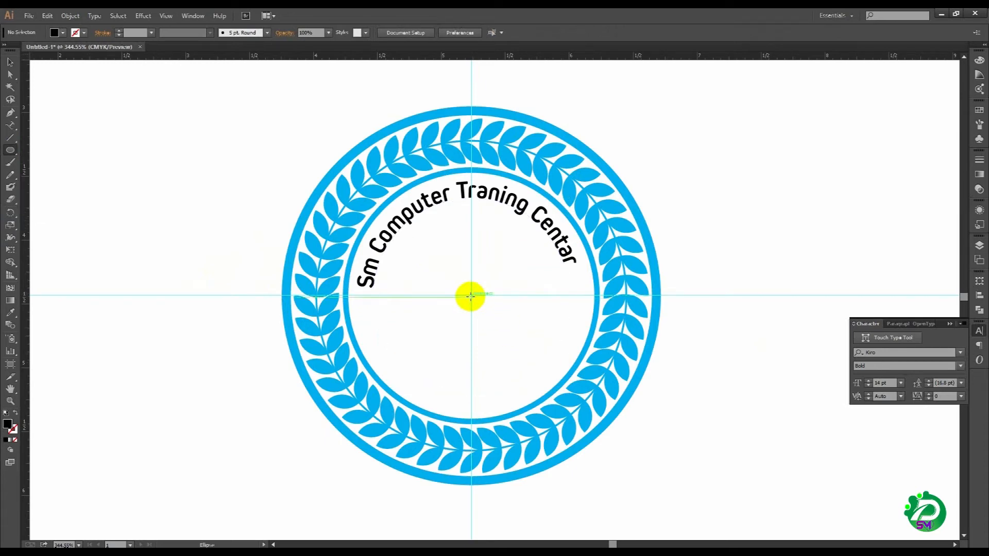
key("v")
key("l")
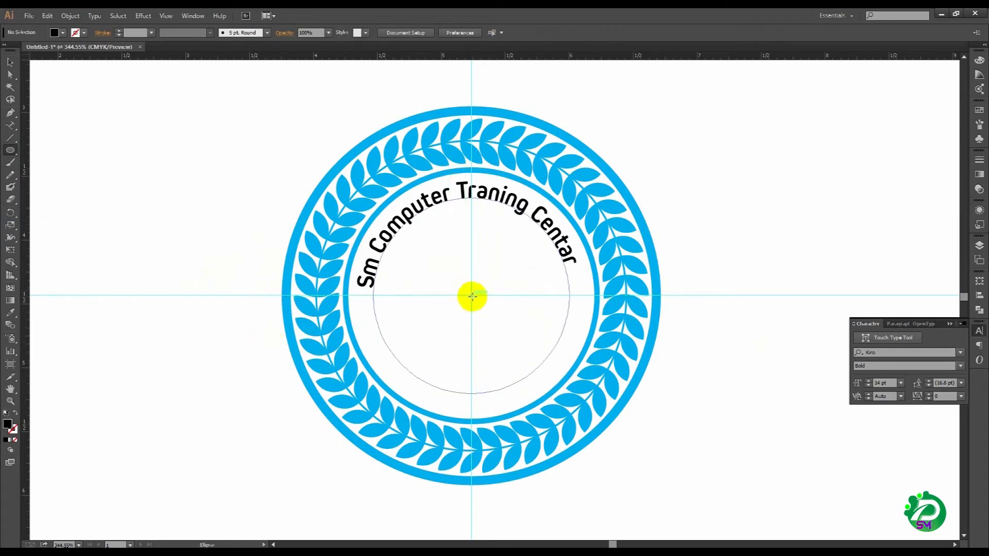
left_click_drag(472, 295, 574, 373)
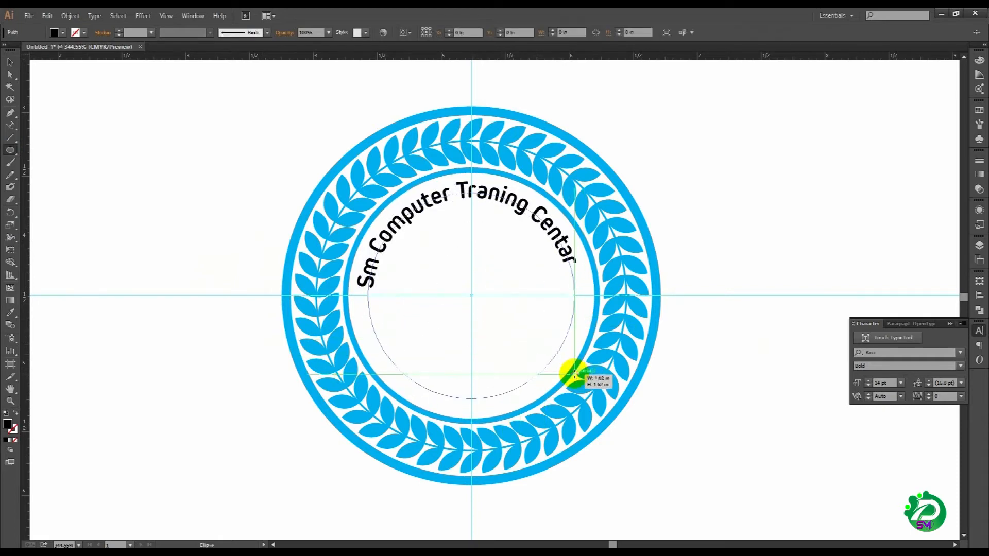
left_click(17, 413)
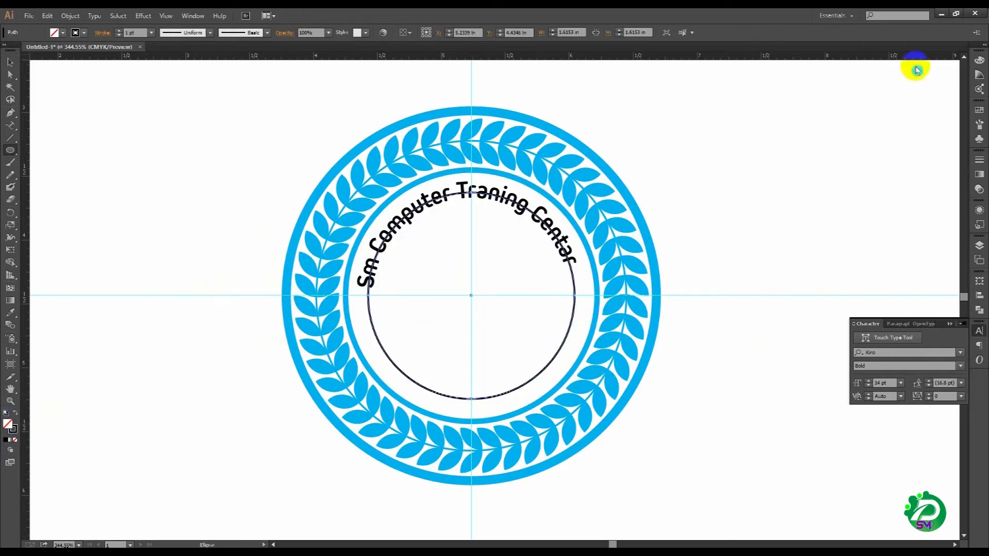
left_click(976, 75)
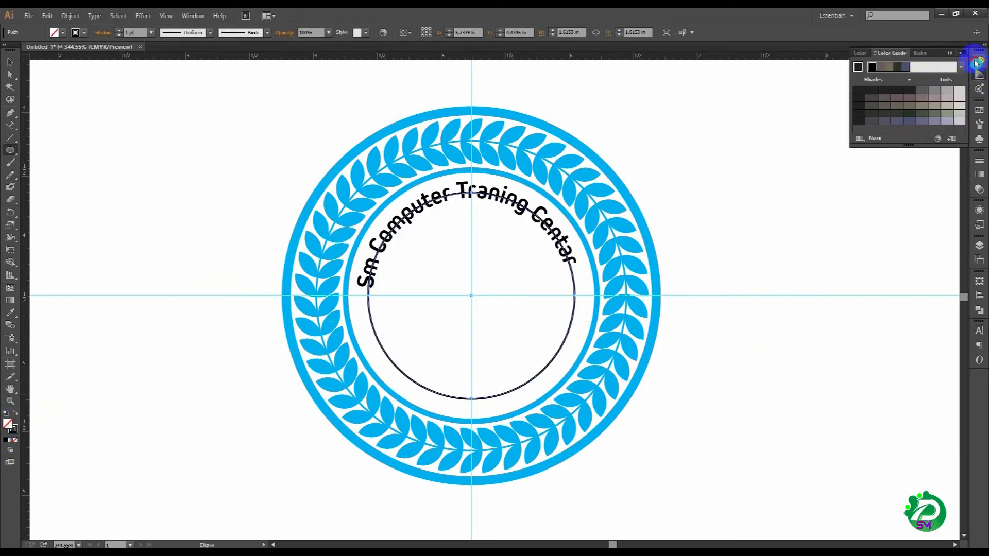
left_click(979, 60)
left_click(897, 68)
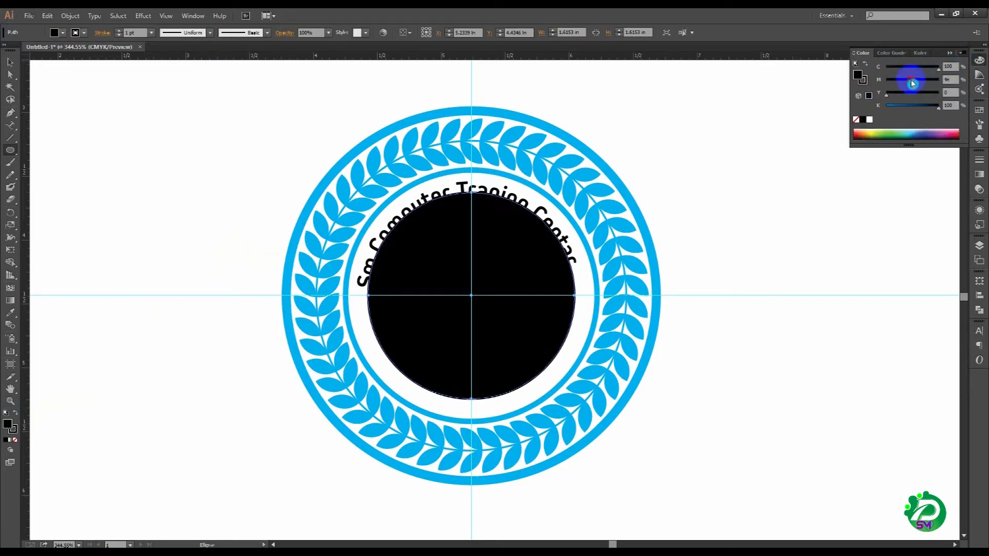
left_click_drag(940, 109, 980, 90)
left_click(16, 413)
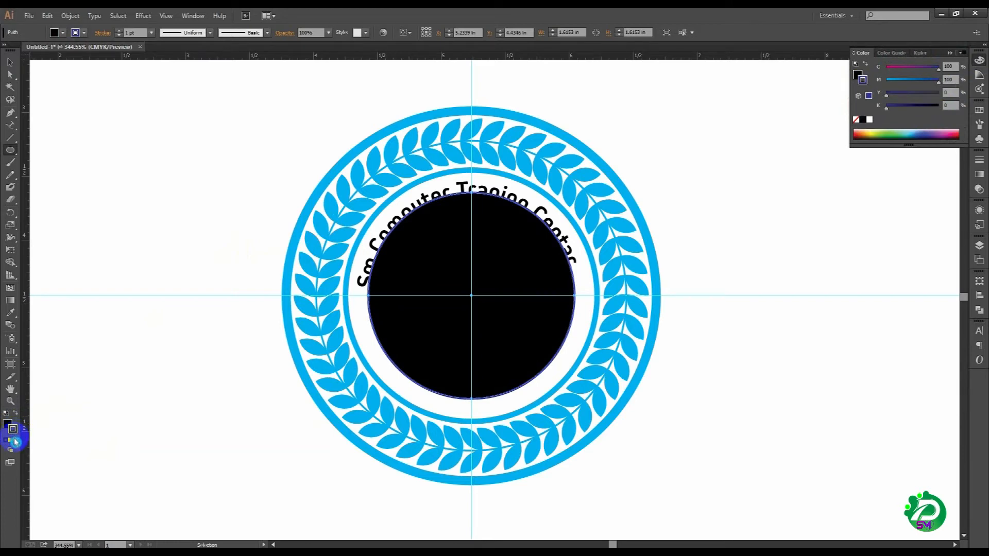
left_click(15, 439)
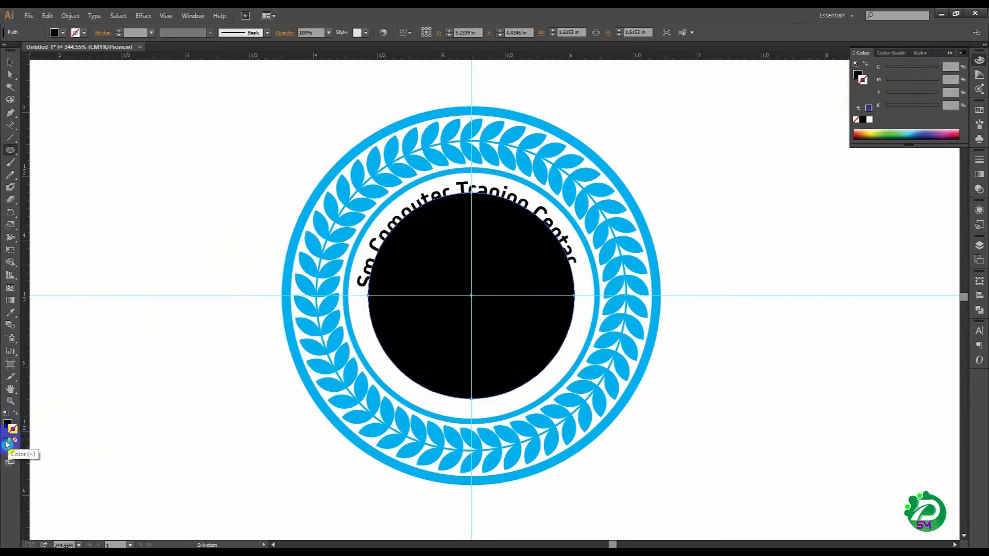
Step: Give the new circle a cyan stroke of C 100, M 0, Y 0, K 0 and no fill
left_click(8, 424)
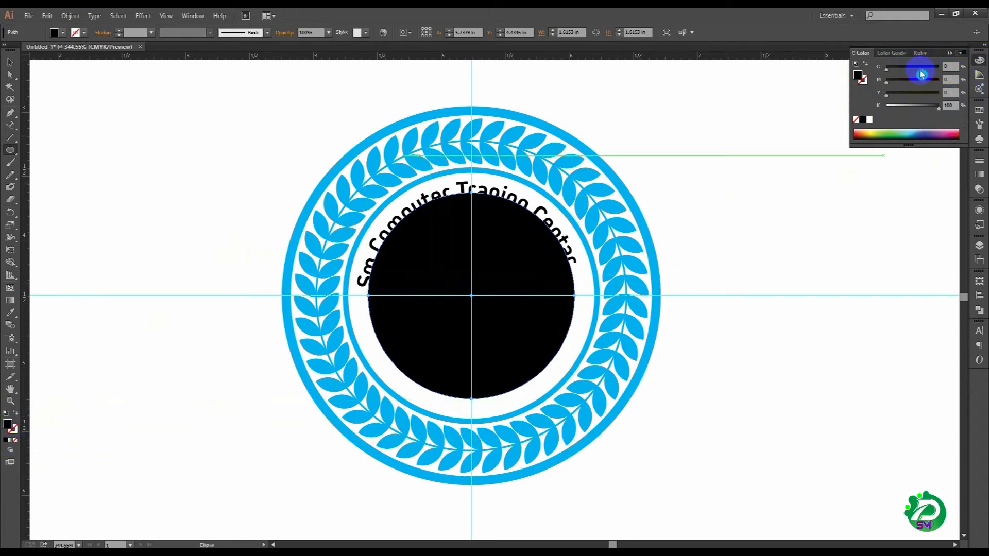
left_click_drag(896, 109, 887, 106)
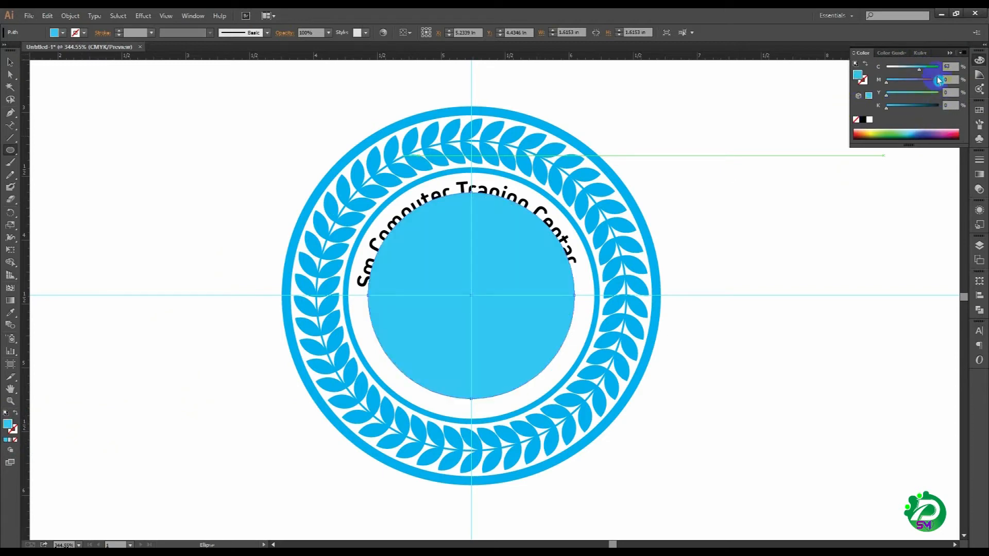
left_click_drag(918, 68, 938, 67)
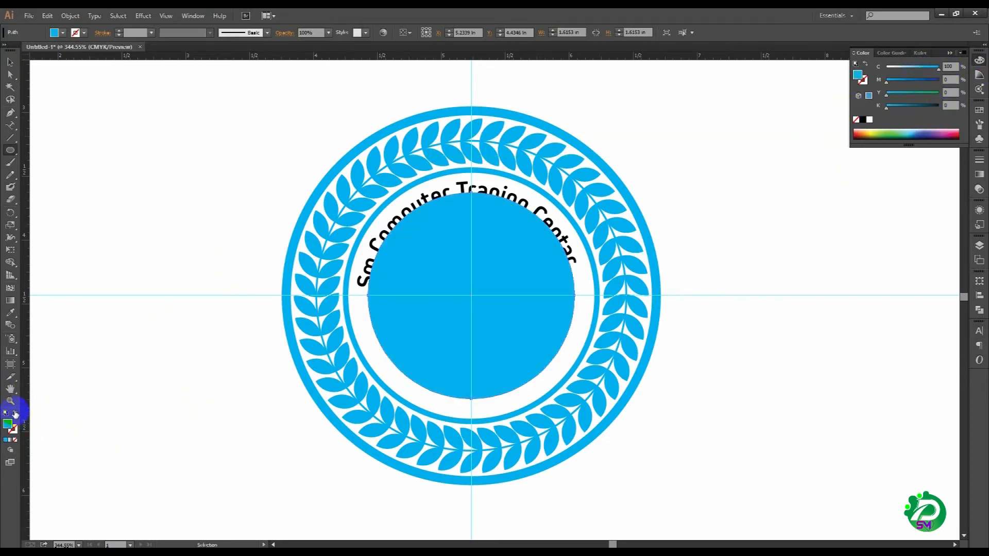
left_click(15, 414)
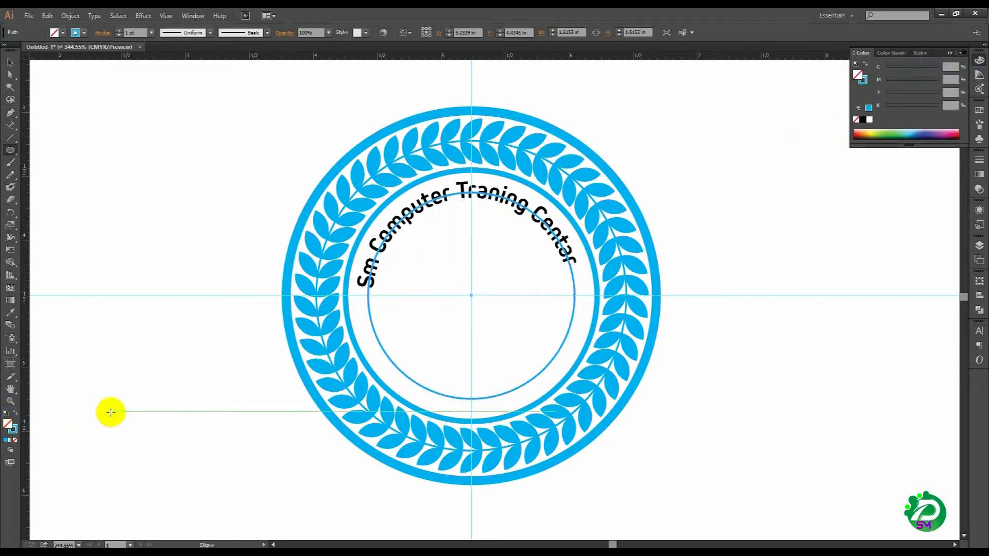
Step: Increase the cyan circle's stroke weight to 15 pt
left_click(119, 30)
left_click(119, 31)
left_click(119, 31)
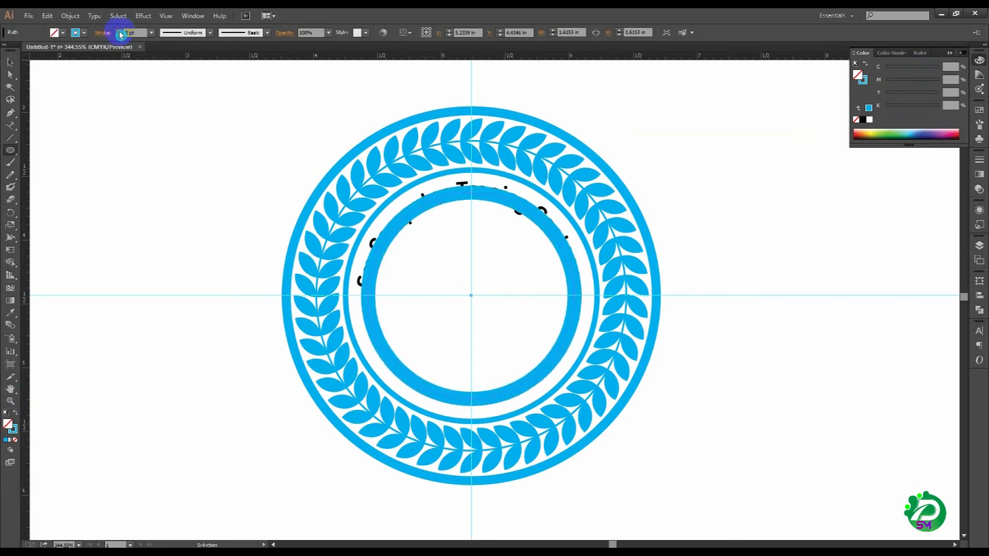
left_click(119, 31)
left_click(119, 31)
left_click(119, 31)
left_click(119, 31)
left_click(119, 31)
left_click(119, 31)
left_click(119, 31)
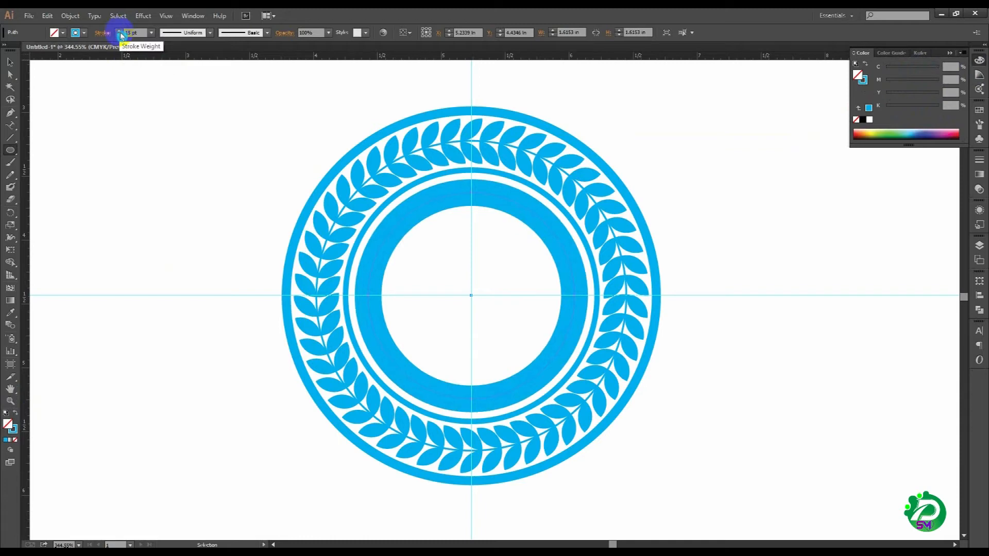
Step: Expand the thick cyan circle's stroke into a filled ring shape
left_click(70, 16)
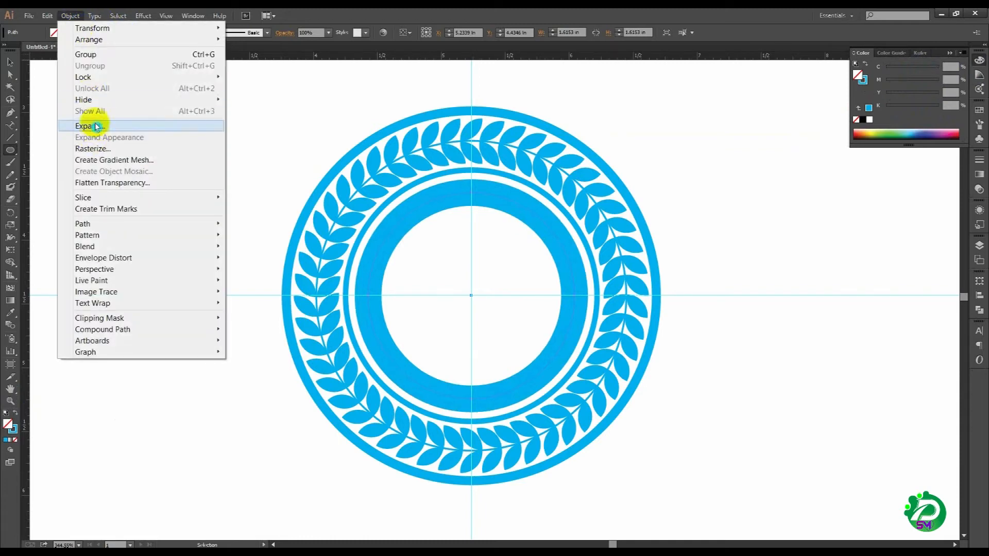
left_click(95, 126)
left_click(479, 342)
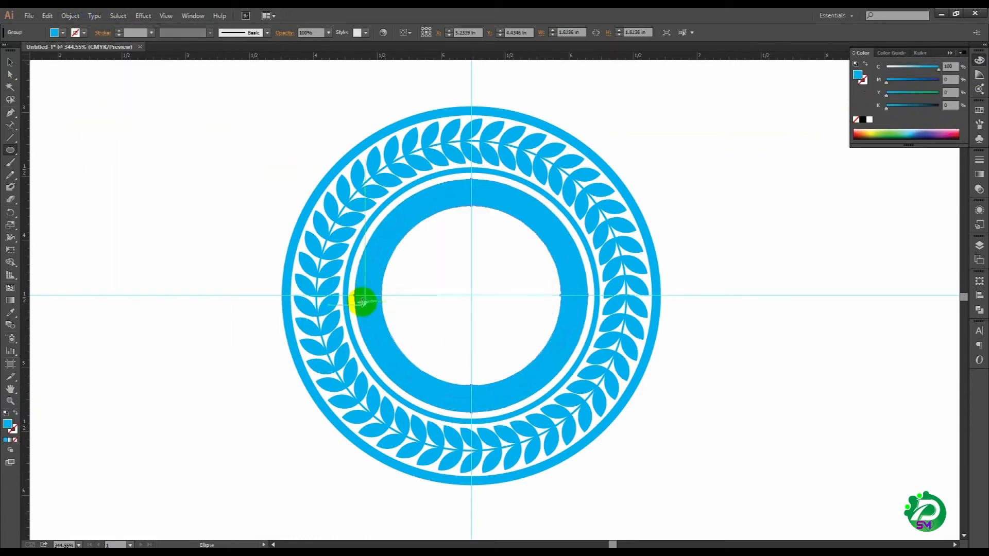
Step: Send the expanded cyan ring to the back, behind the curved text, and deselect it
right_click(362, 304)
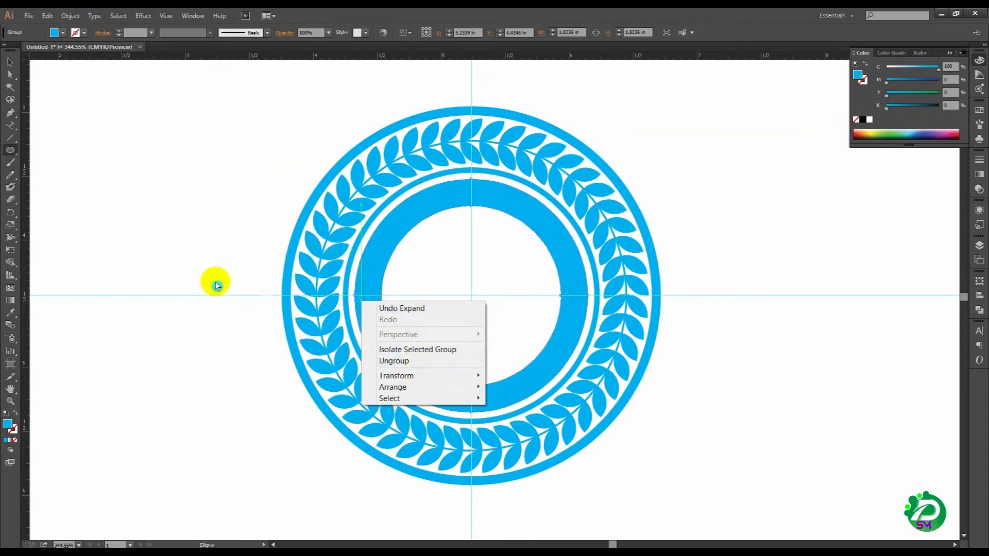
left_click(204, 278)
left_click(532, 301)
left_click(10, 62)
left_click(221, 329)
right_click(373, 269)
mouse_move(444, 355)
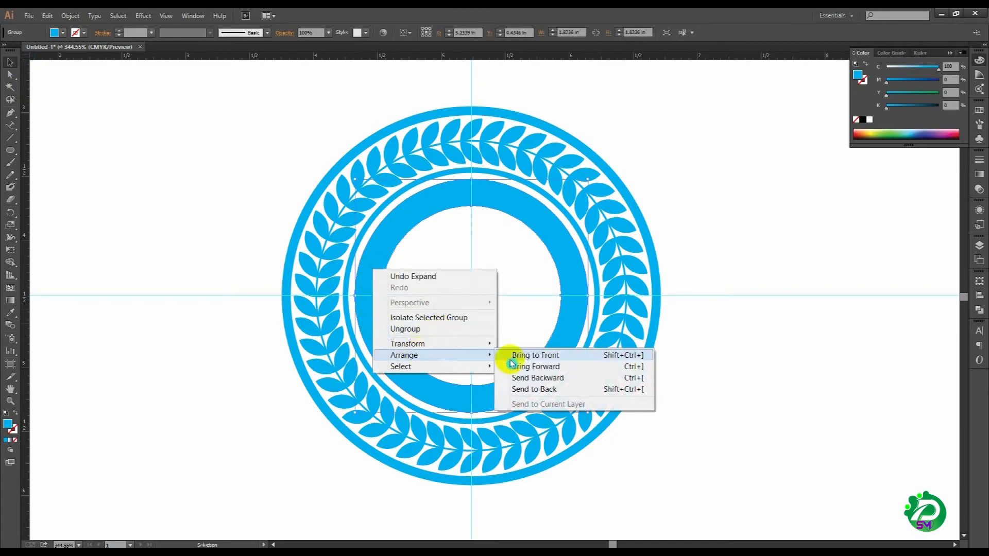
left_click(565, 390)
left_click(207, 340)
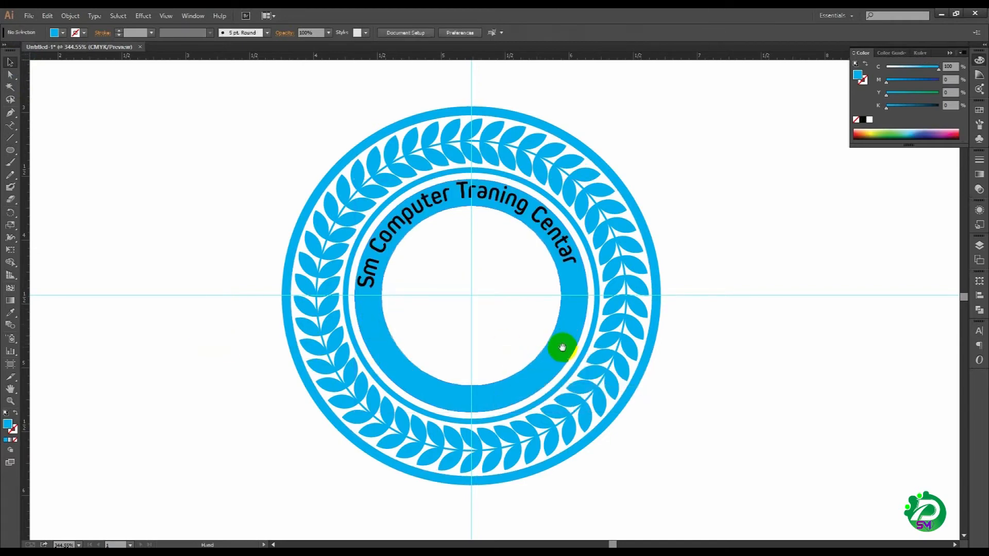
Step: Select the curved text, try it at 16 pt and return its size to 14 pt
left_click_drag(561, 346, 568, 337)
left_click_drag(248, 104, 741, 447)
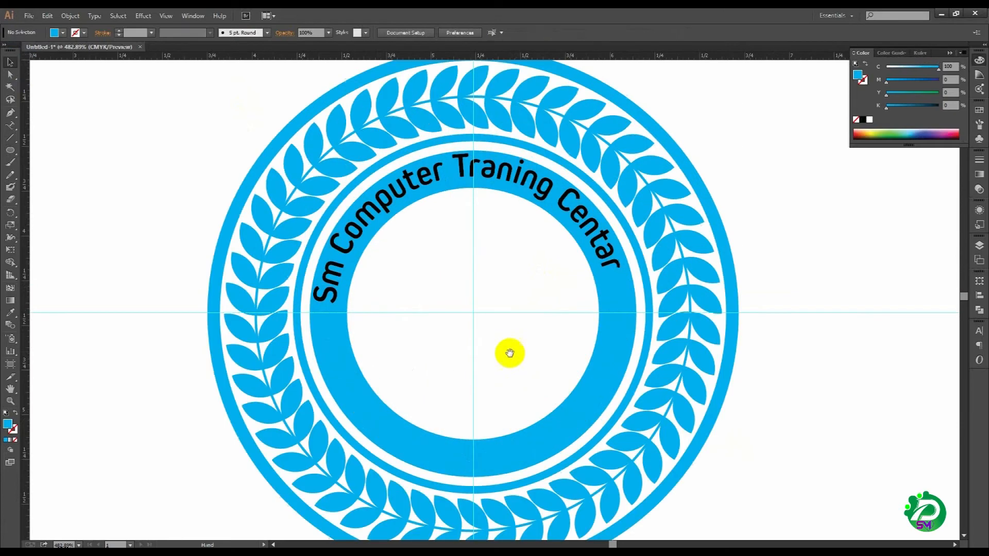
left_click_drag(512, 346, 551, 344)
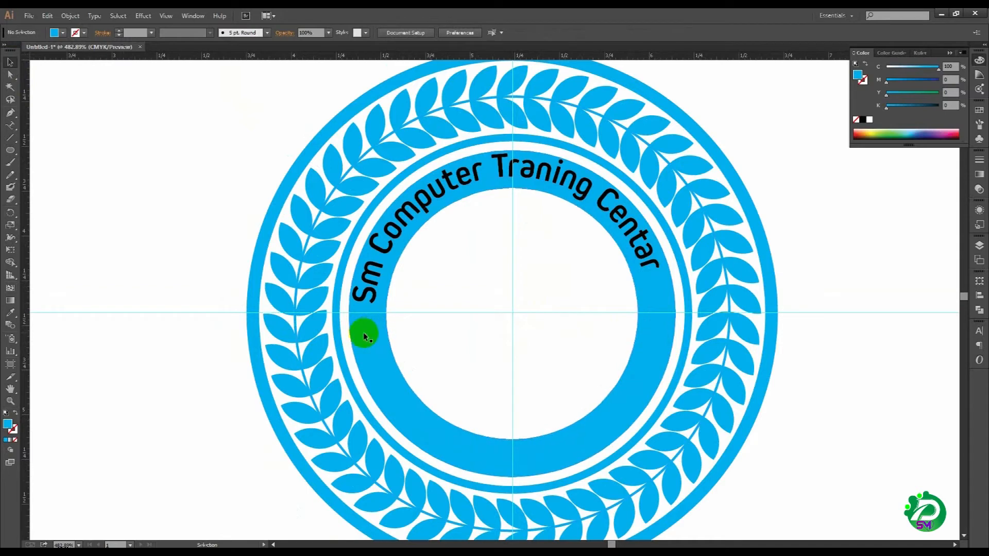
left_click(366, 282)
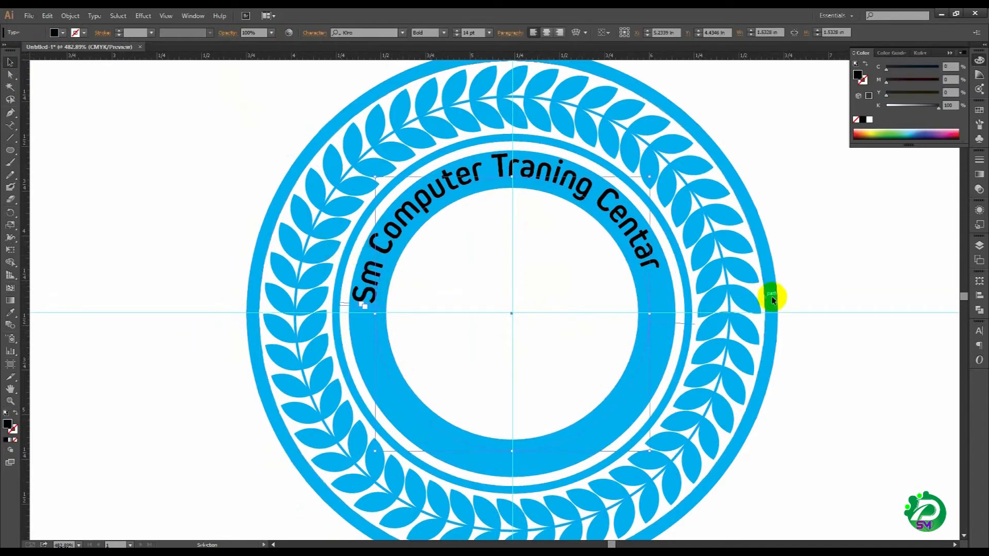
left_click(979, 330)
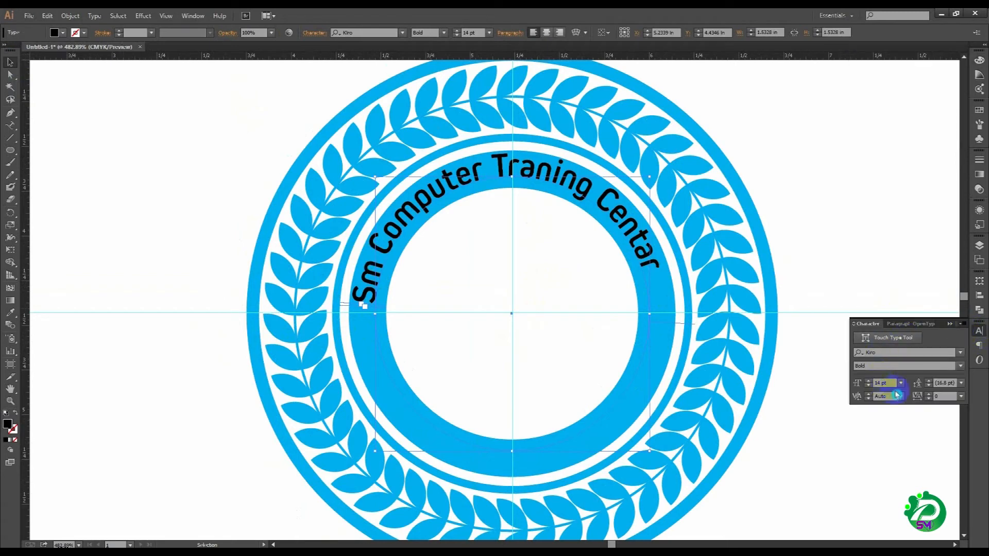
left_click(868, 381)
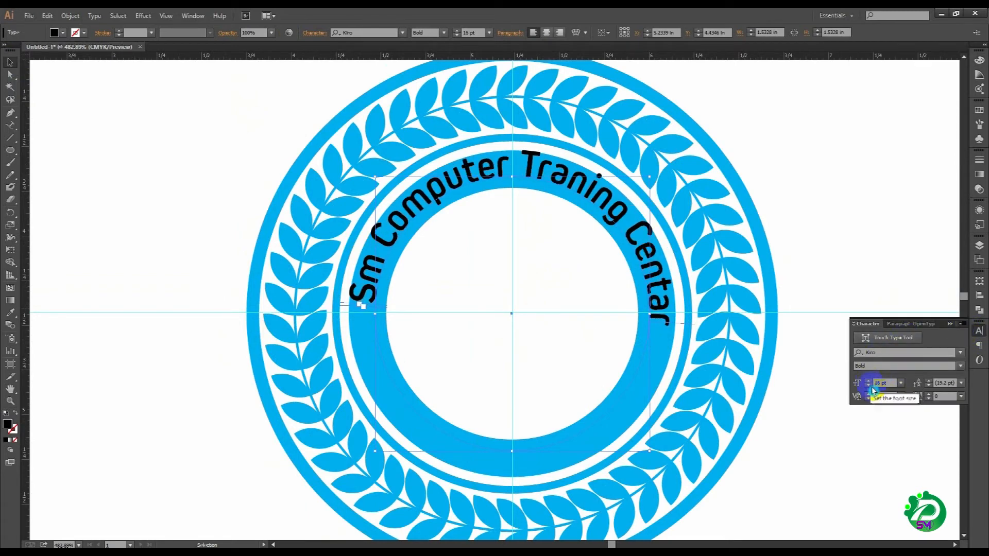
left_click(869, 385)
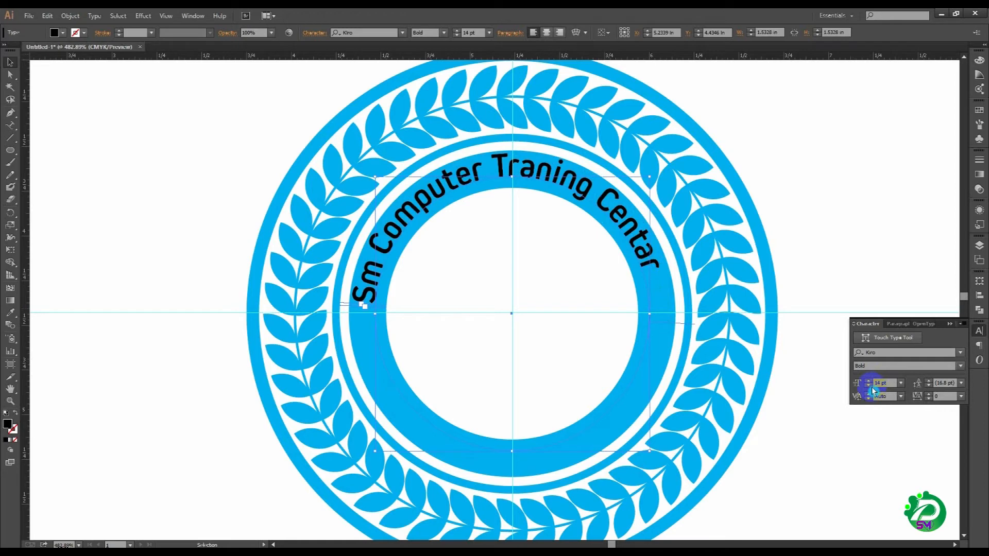
Step: Set the curved text's tracking to 50 so it spans the upper half of the ring
left_click(929, 399)
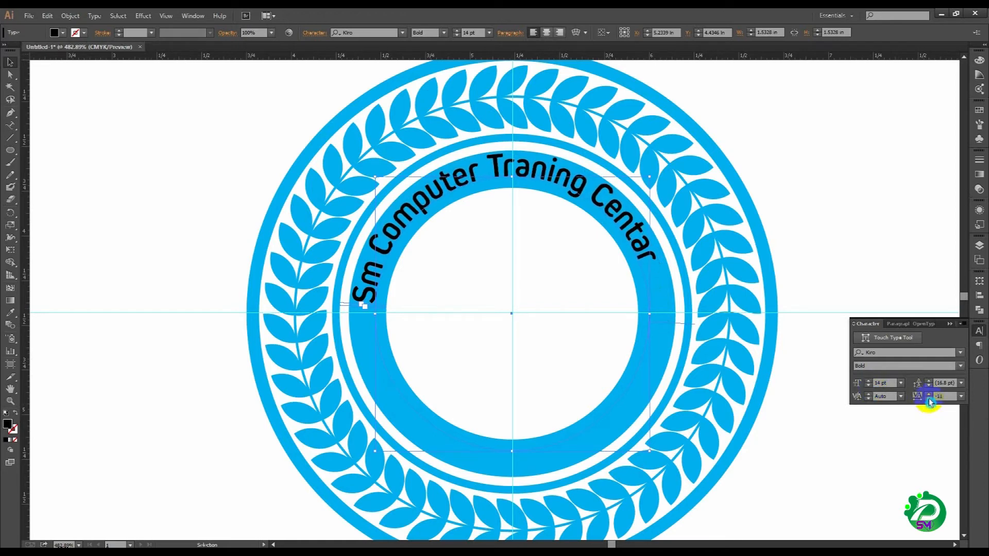
left_click(928, 394)
left_click(928, 393)
left_click(929, 395)
left_click(930, 395)
left_click(930, 394)
left_click(930, 395)
left_click(929, 394)
left_click(929, 395)
left_click(930, 394)
left_click(930, 395)
left_click(929, 395)
left_click(928, 394)
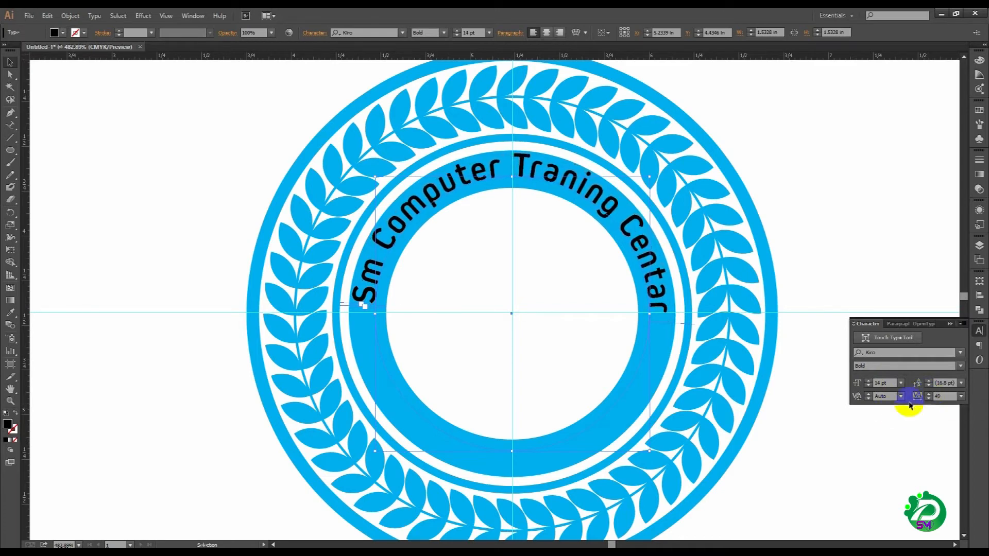
left_click(929, 395)
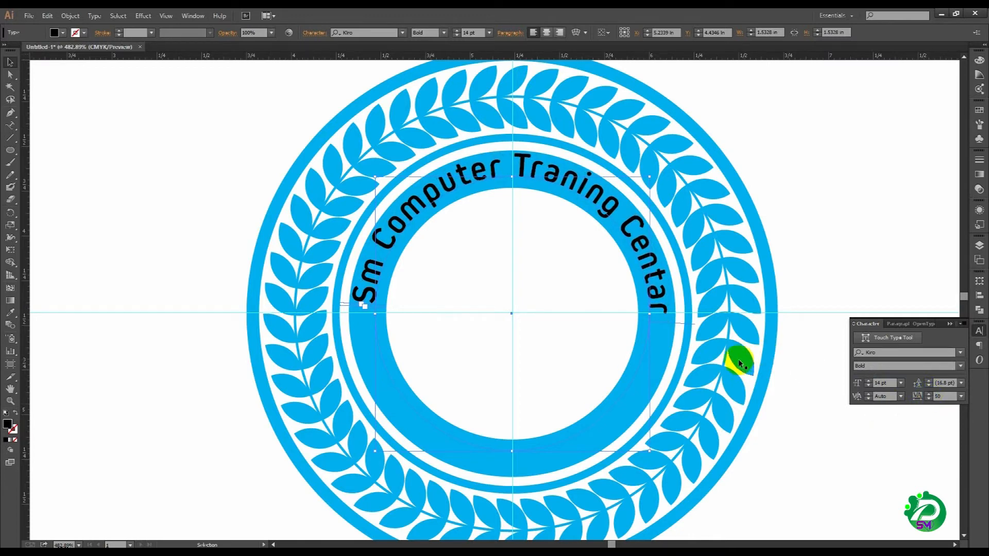
Step: Convert the curved text "Sm Computer Traning Centar" to outlines and deselect it
left_click(11, 61)
left_click(403, 231)
right_click(403, 229)
left_click(464, 301)
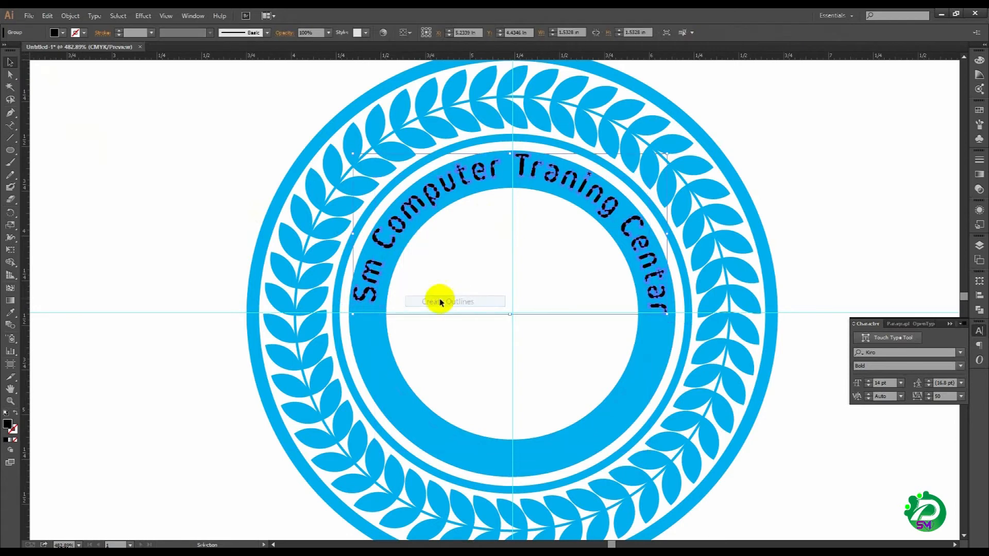
left_click(177, 236)
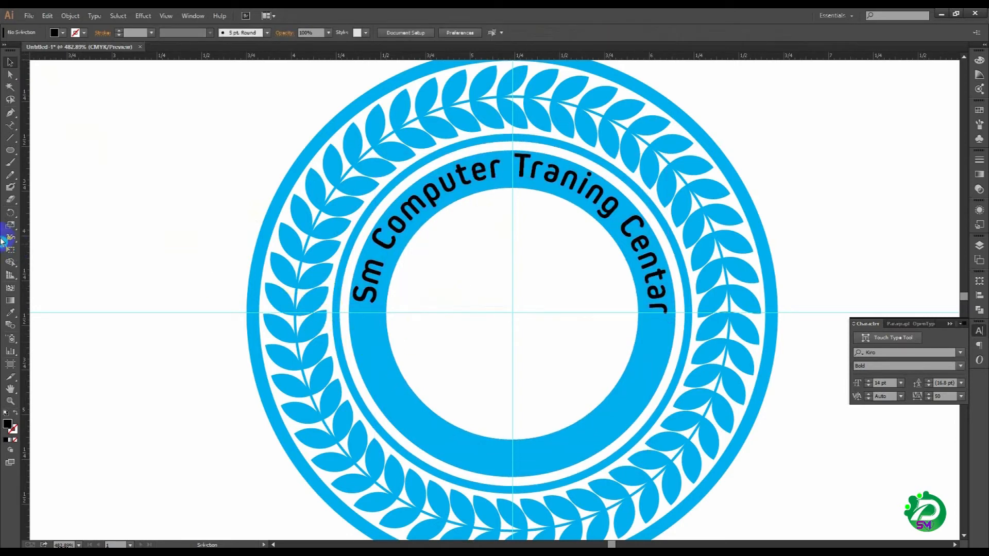
Step: Draw a horizontal line about 1.82 in long along the horizontal guide, across the full width of the thick ring
left_click(11, 137)
left_click_drag(353, 309, 640, 325)
left_click_drag(677, 318, 676, 317)
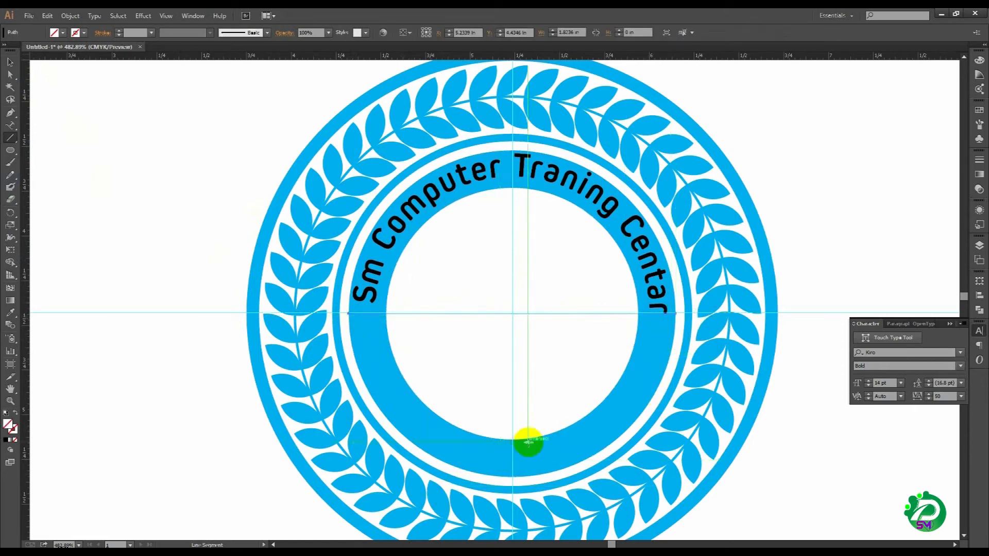
key("ctrl")
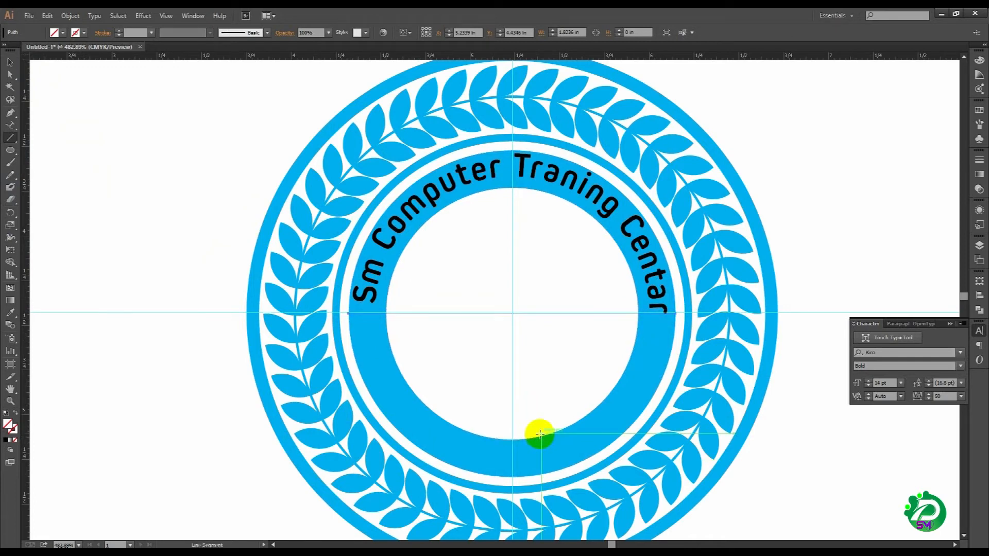
Step: Divide the thick cyan ring along the horizontal line with the Pathfinder Divide operation and ungroup the resulting pieces
left_click(539, 434, "ctrl")
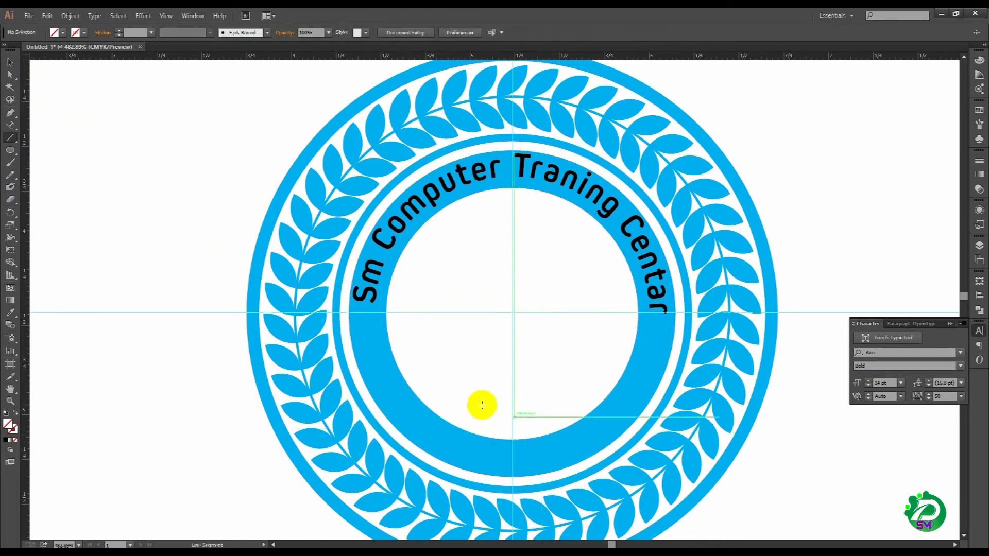
left_click(10, 62)
left_click_drag(484, 285, 502, 336)
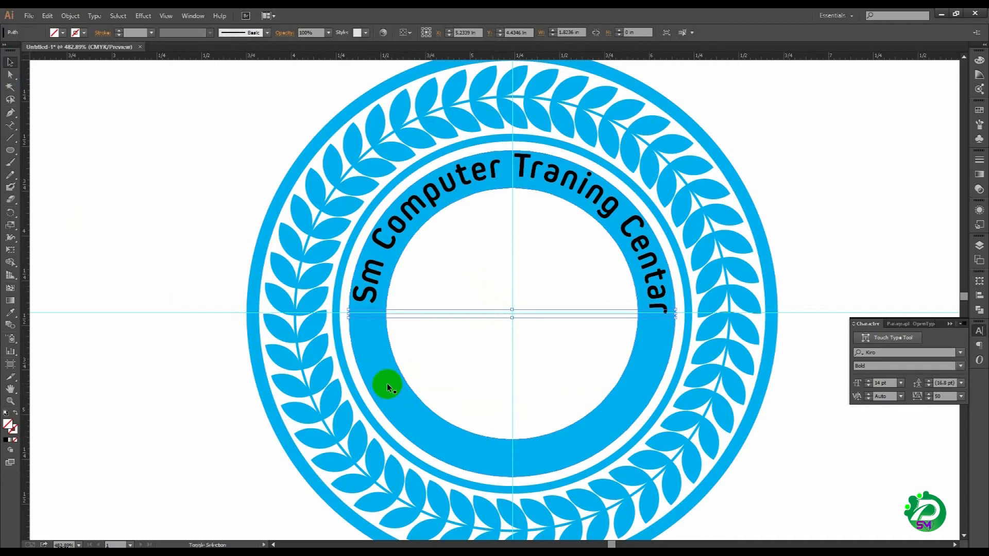
left_click(212, 357)
left_click_drag(489, 285, 393, 376)
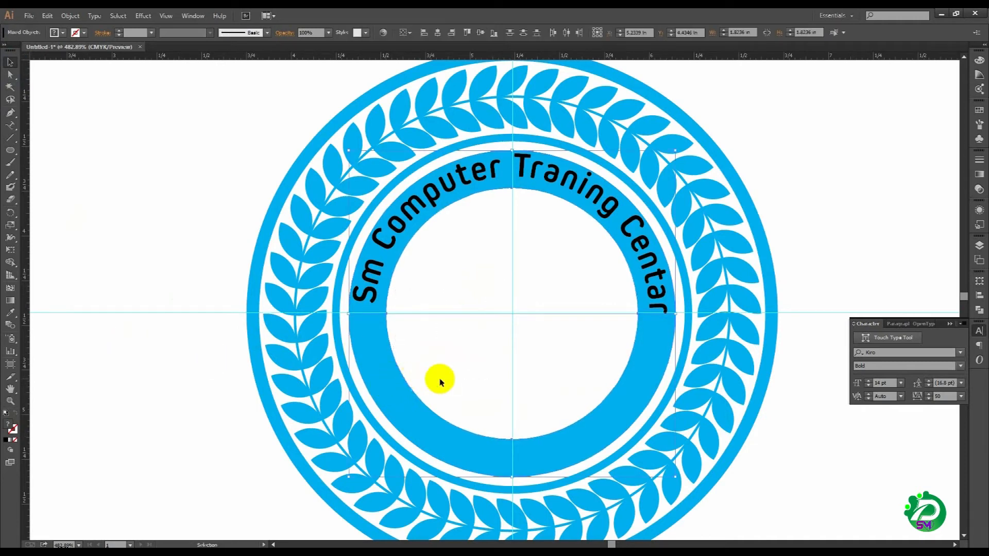
left_click(980, 310)
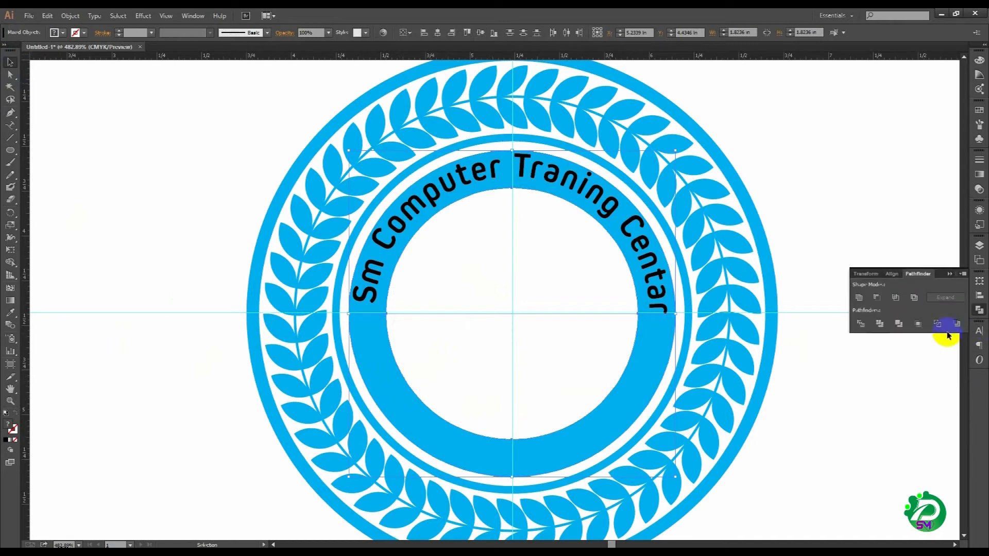
left_click(858, 323)
right_click(550, 287)
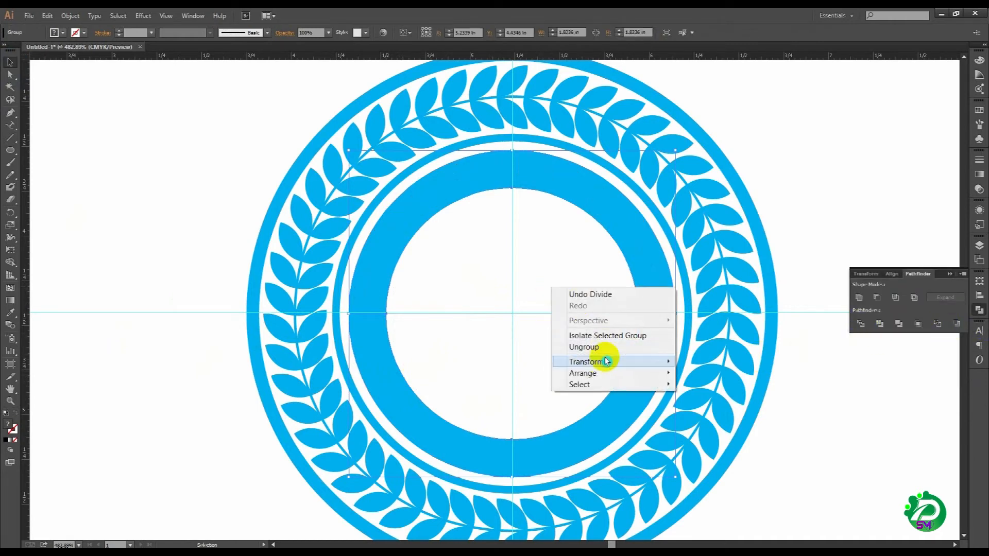
left_click(601, 347)
Step: Delete the lower half of the thick ring and send the remaining upper half to the back, behind the curved text
left_click(409, 406)
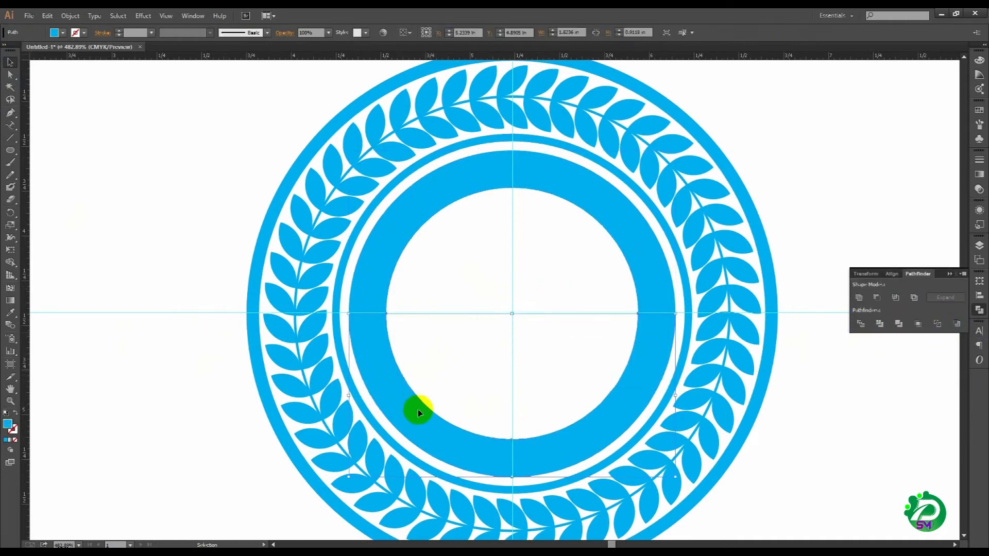
key("Delete")
right_click(408, 206)
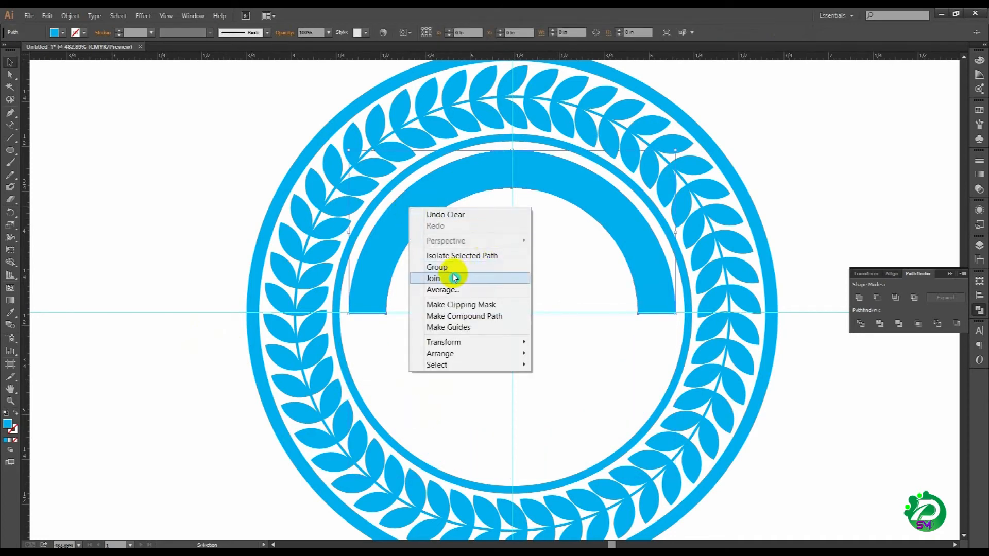
mouse_move(452, 354)
left_click(603, 388)
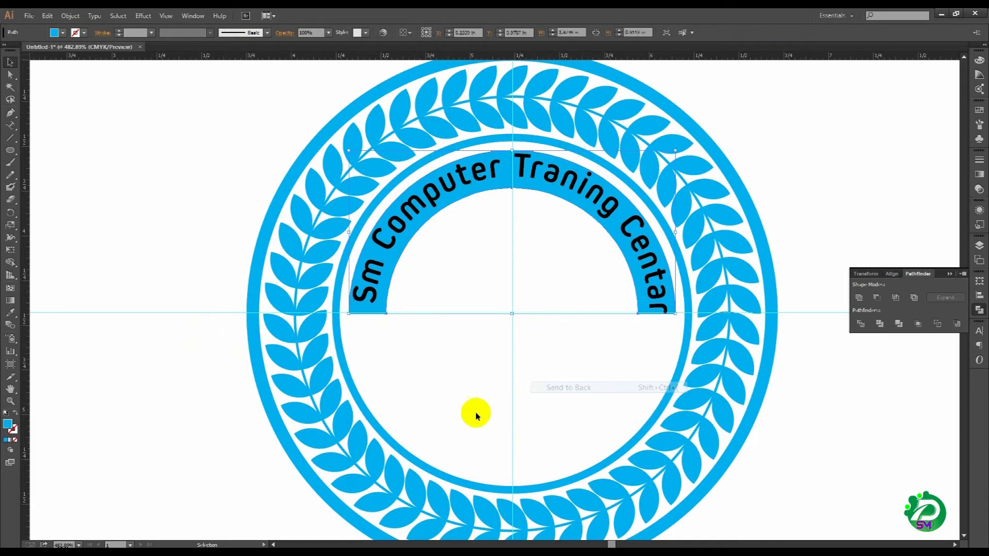
Step: Delete the leftover unfilled semicircle below the horizontal guide
left_click_drag(479, 377, 450, 453)
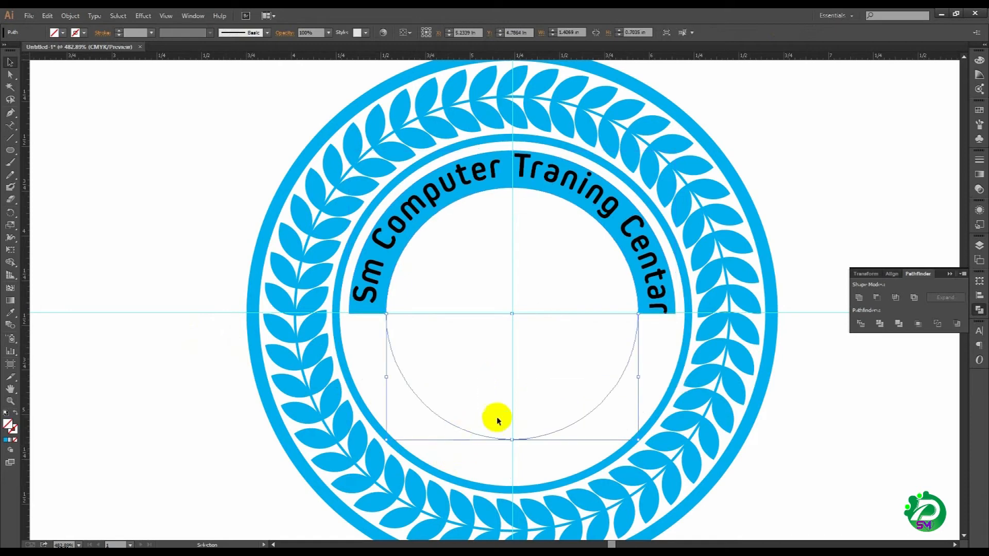
key("Delete")
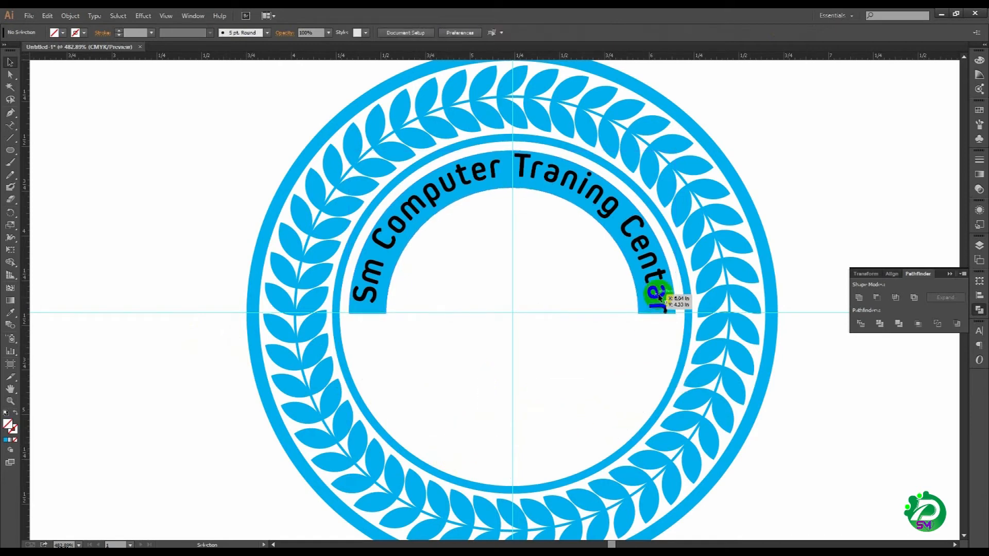
left_click_drag(559, 364, 559, 368)
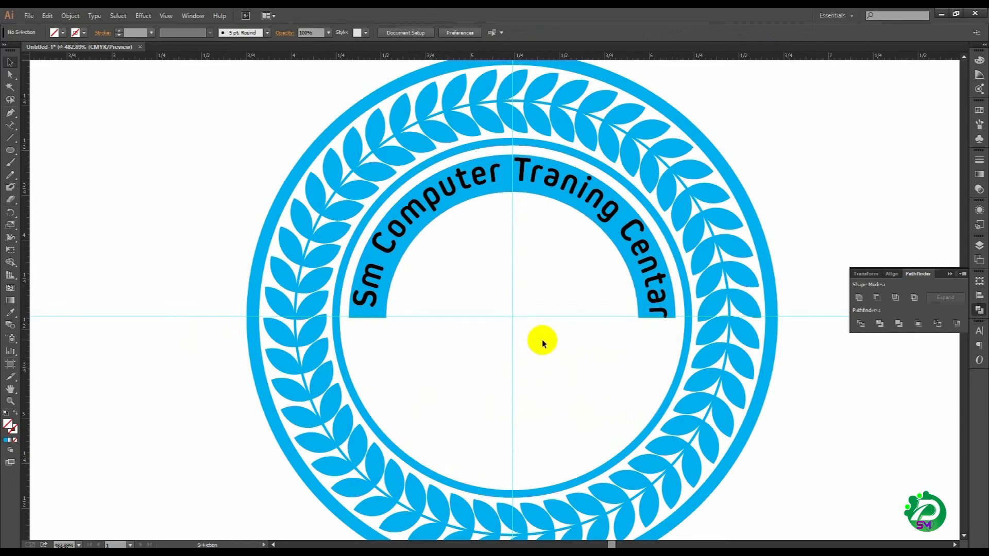
left_click(509, 318)
left_click_drag(514, 319, 509, 383)
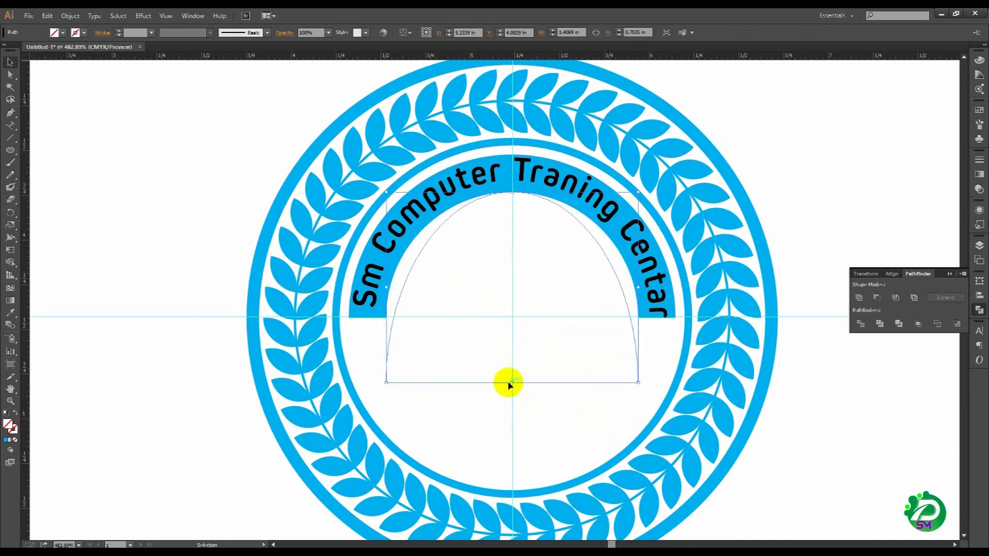
left_click(549, 364)
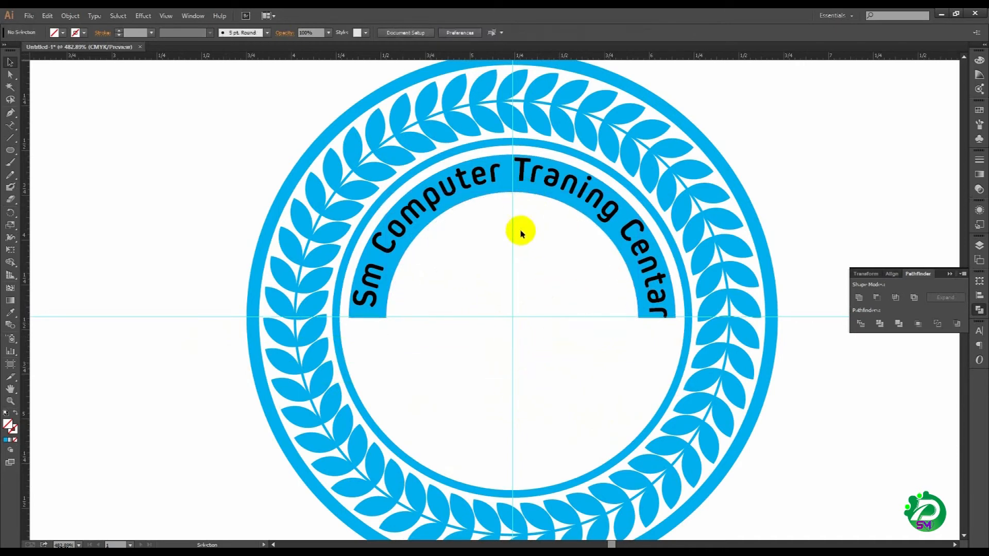
key("ctrl+y")
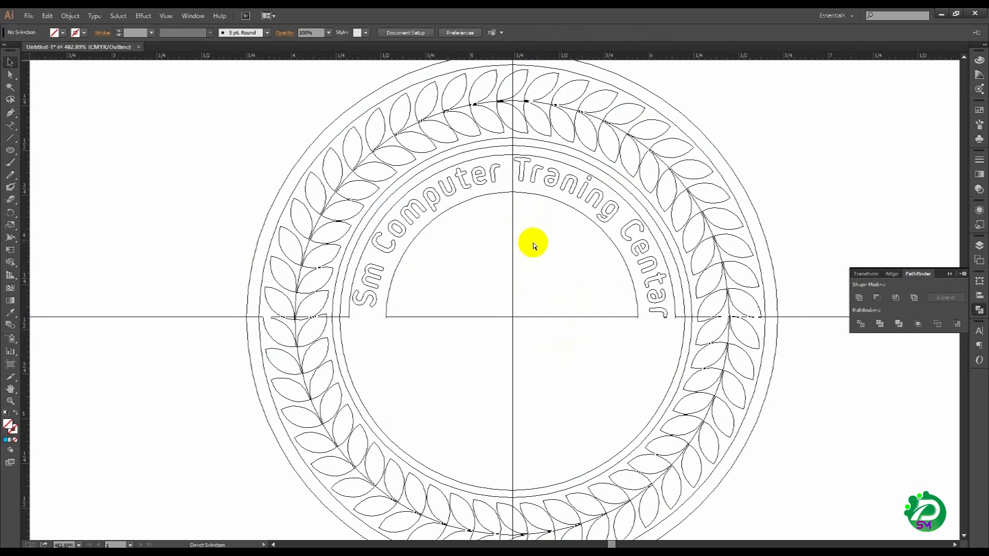
key("ctrl+y")
left_click_drag(502, 382, 502, 352)
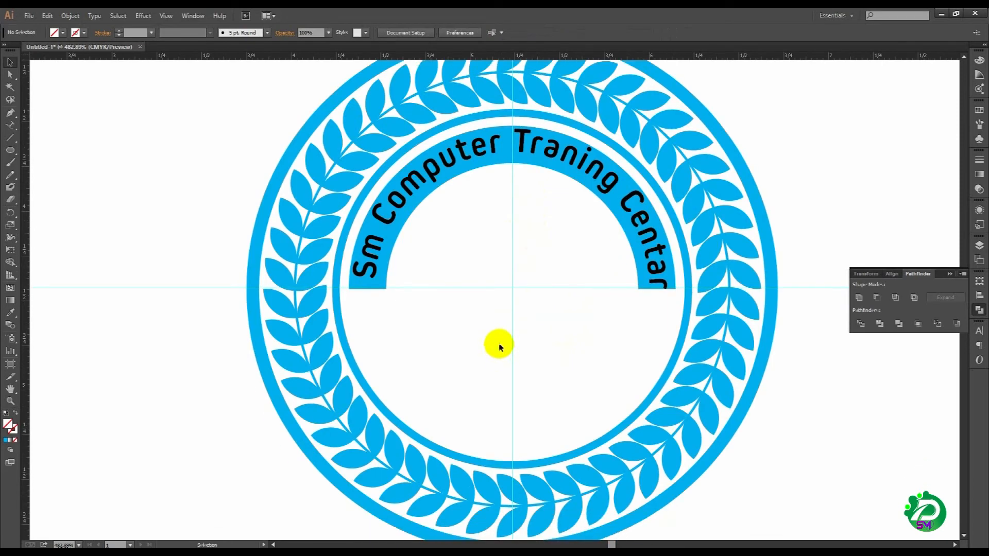
Step: Draw a horizontal line about 1.82 in long below the half ring, matching its outer width, and nudge it down slightly
left_click(12, 139)
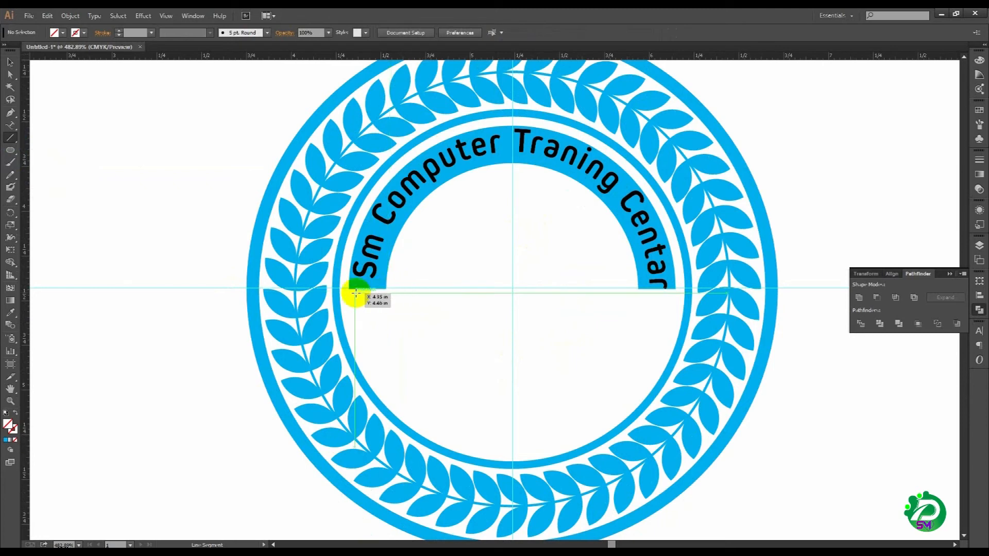
left_click_drag(351, 292, 669, 317)
left_click(7, 59)
left_click_drag(241, 192, 764, 346)
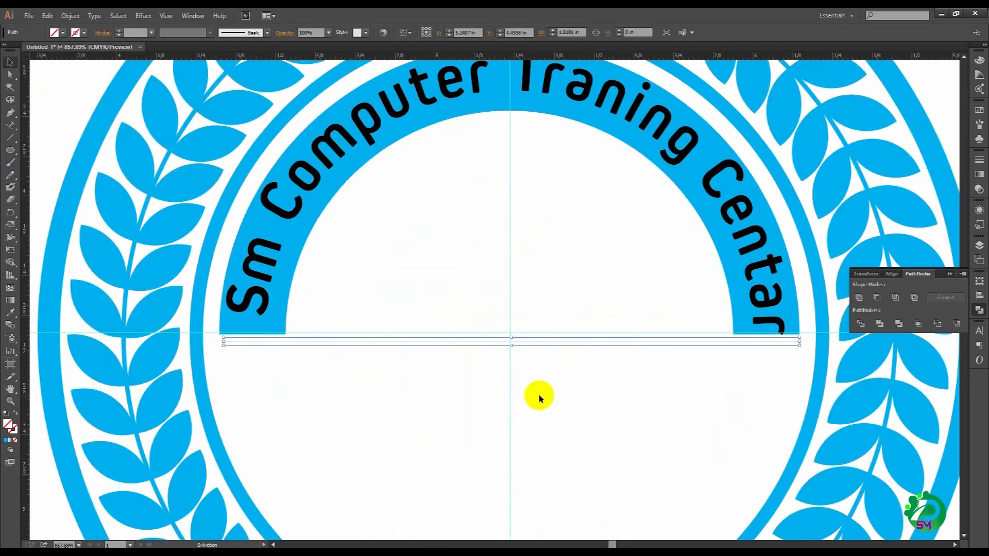
left_click_drag(224, 342, 220, 342)
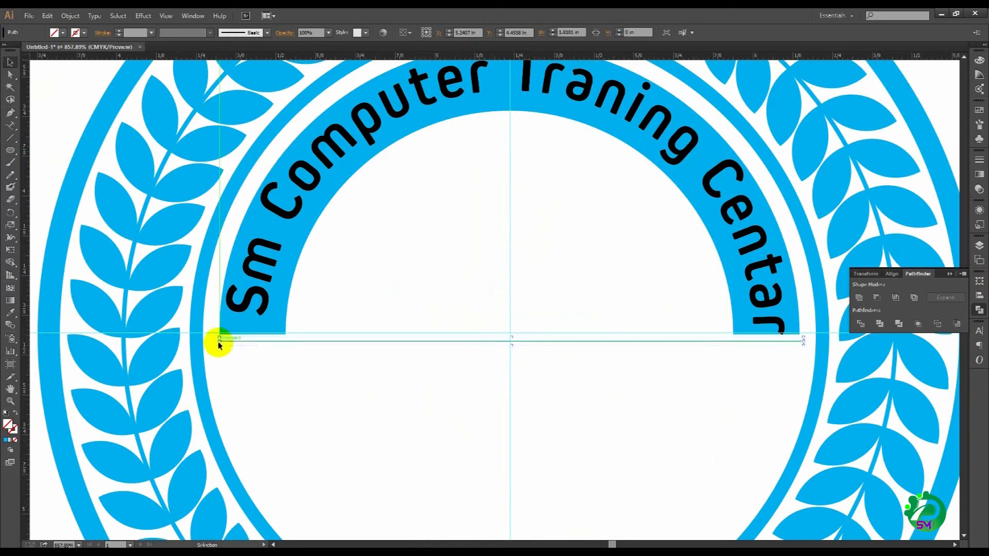
left_click_drag(804, 341, 799, 341)
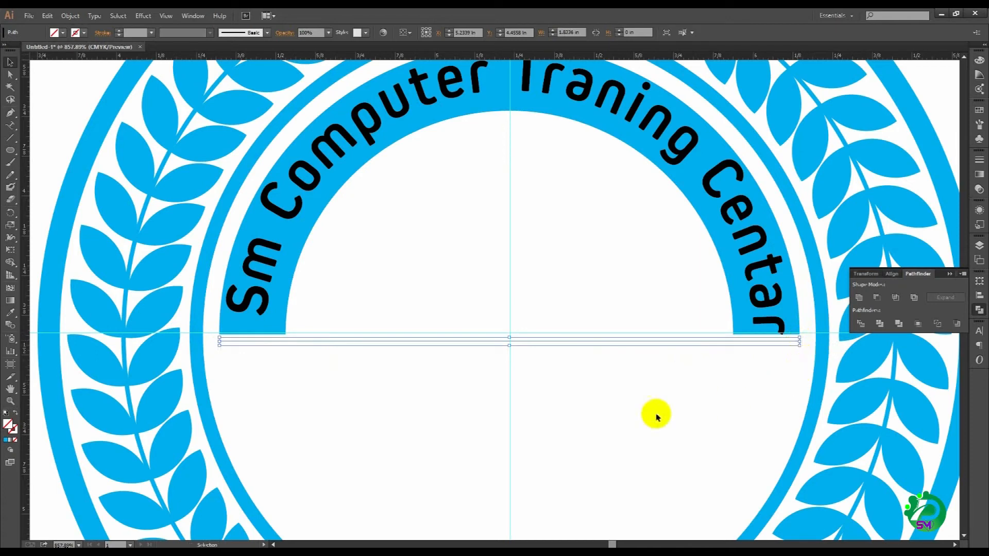
key("Down")
key("Down")
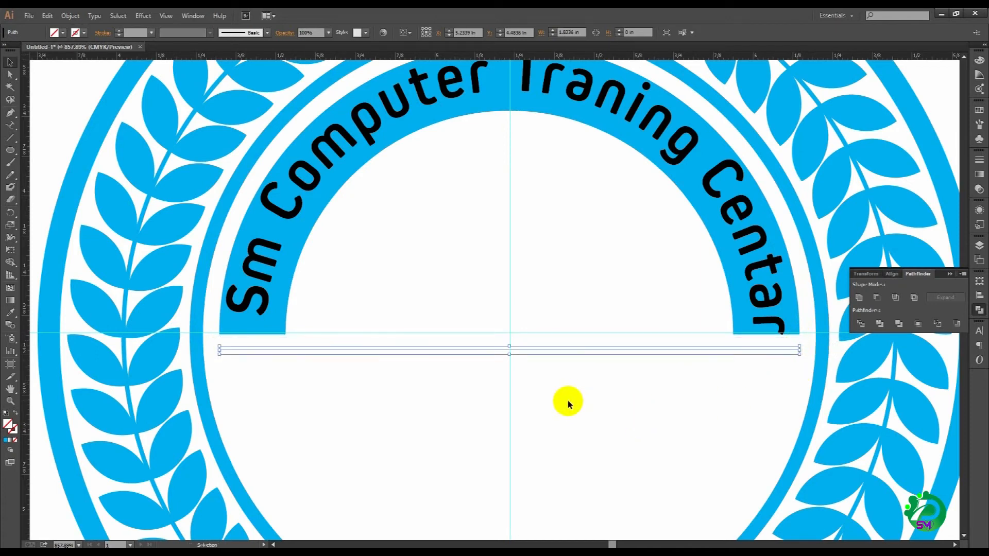
Step: Give the horizontal line a cyan stroke with a weight of 1 pt
left_click(11, 427)
left_click(13, 430)
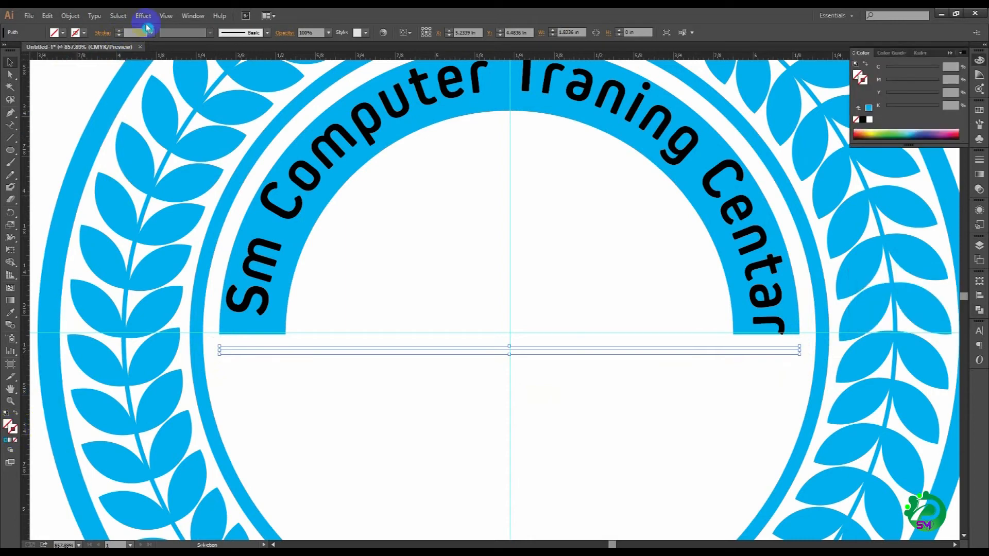
left_click(118, 31)
left_click(118, 31)
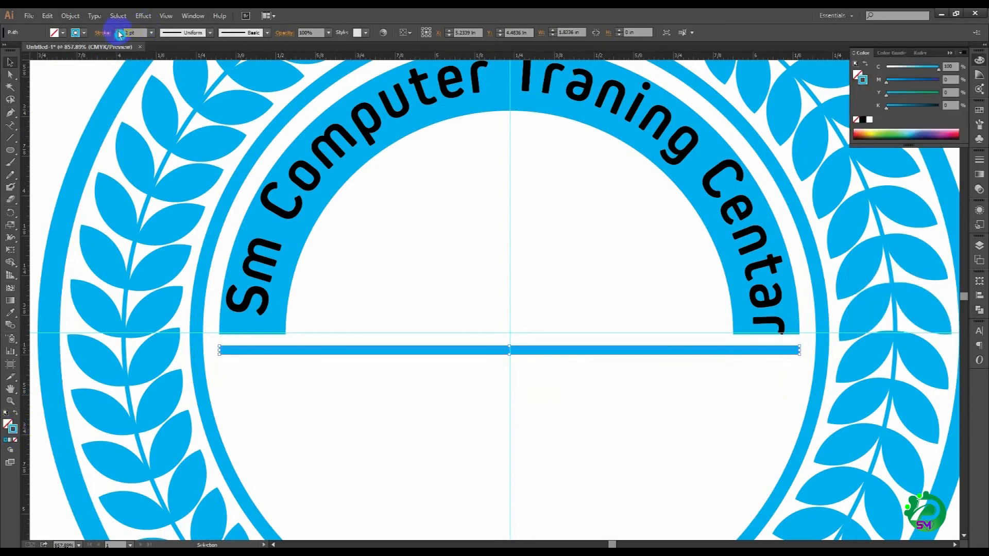
left_click(120, 36)
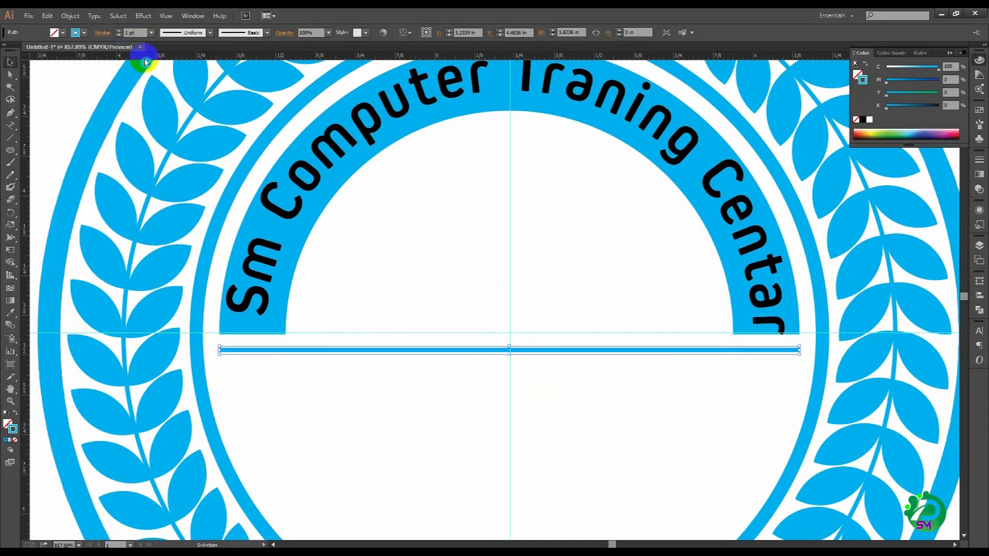
Step: Expand the horizontal line with Fill and Stroke enabled to make it a filled shape, and deselect it
left_click(70, 16)
left_click(115, 130)
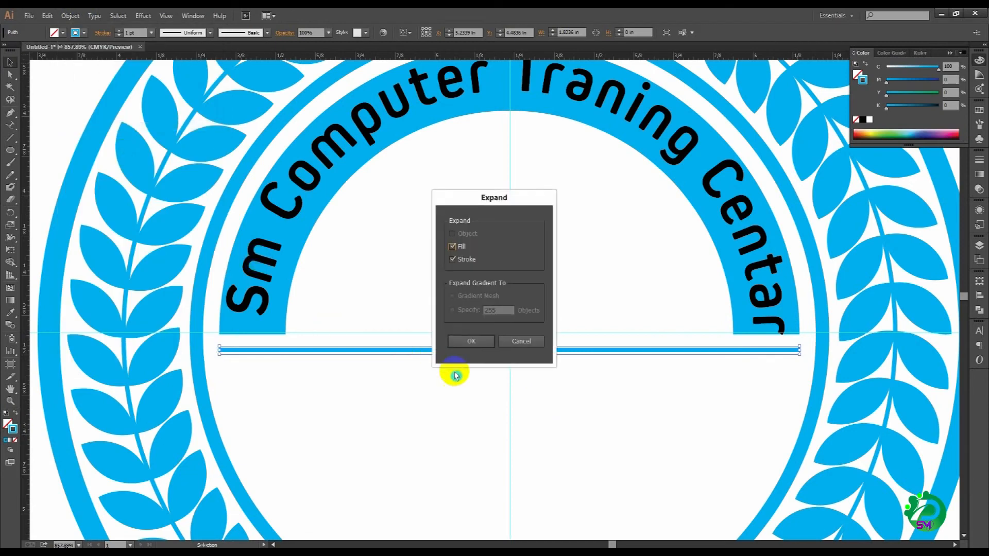
left_click(469, 340)
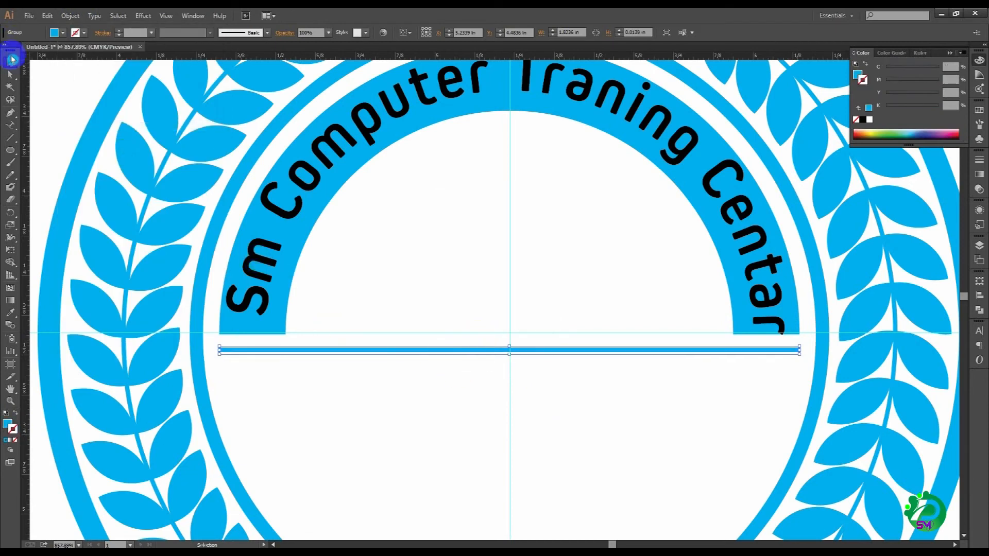
left_click(104, 122)
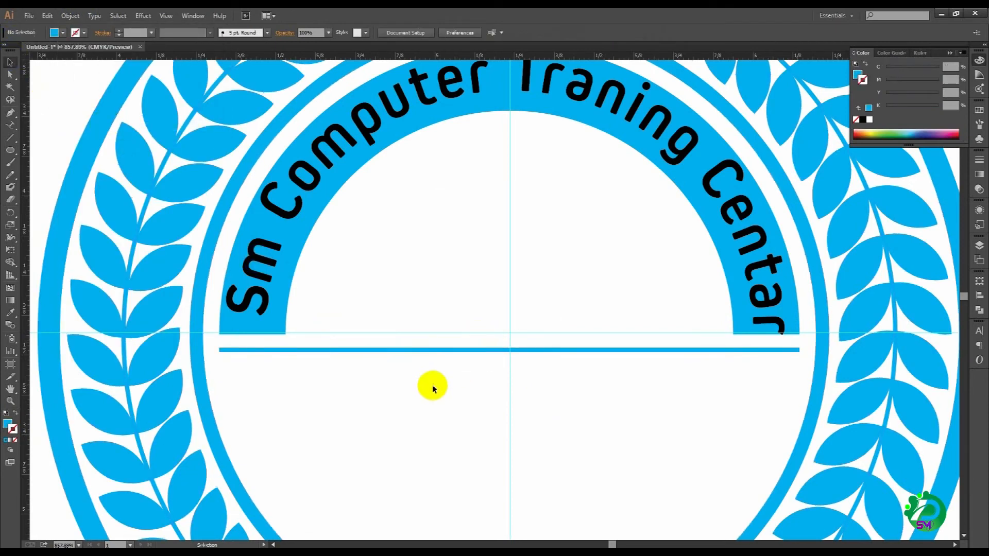
Step: Nudge the thin cyan bar up so it sits just beneath the ends of the half ring, and deselect it
left_click_drag(474, 376, 480, 331)
scroll(480, 331, "down", 1)
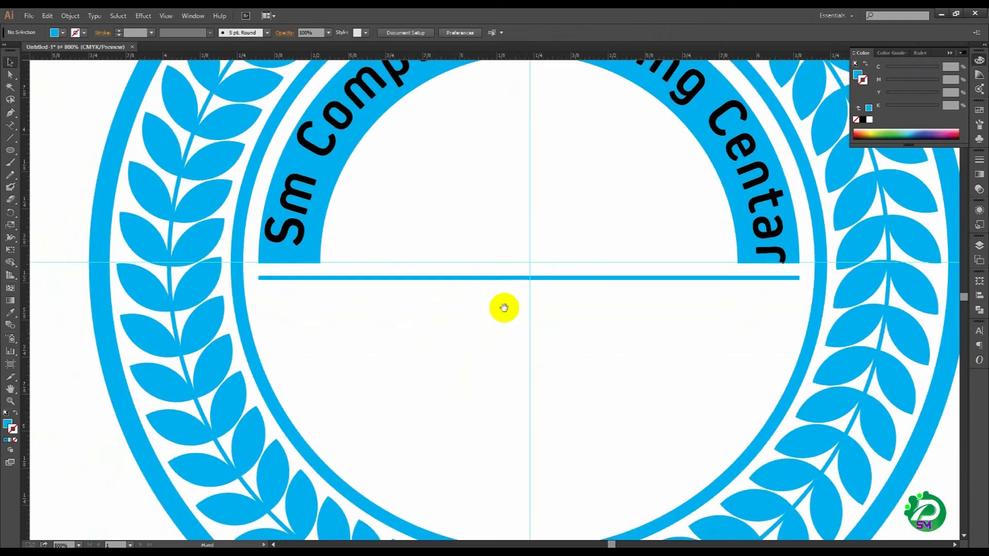
left_click(515, 281)
key("Up")
key("Up")
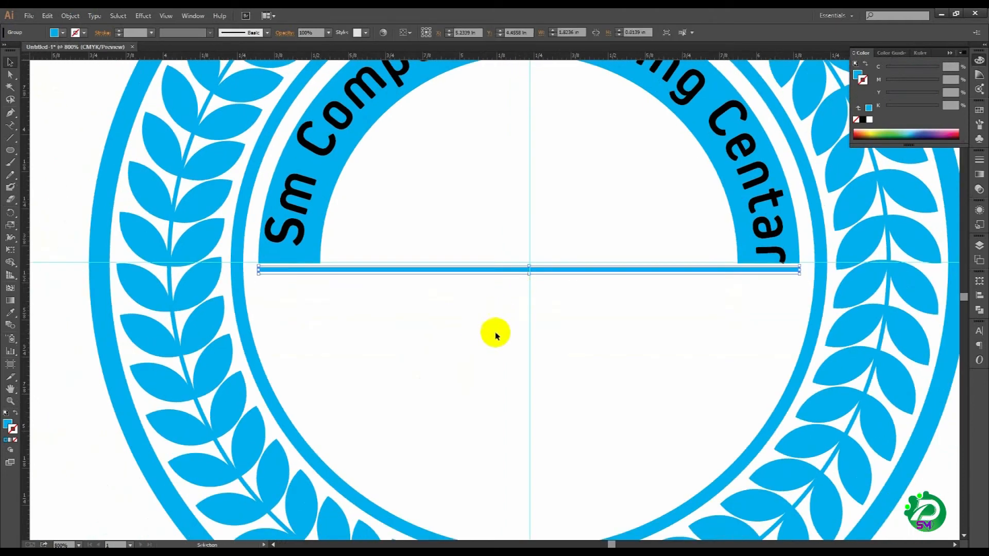
left_click(495, 335)
scroll(534, 327, "down", 3)
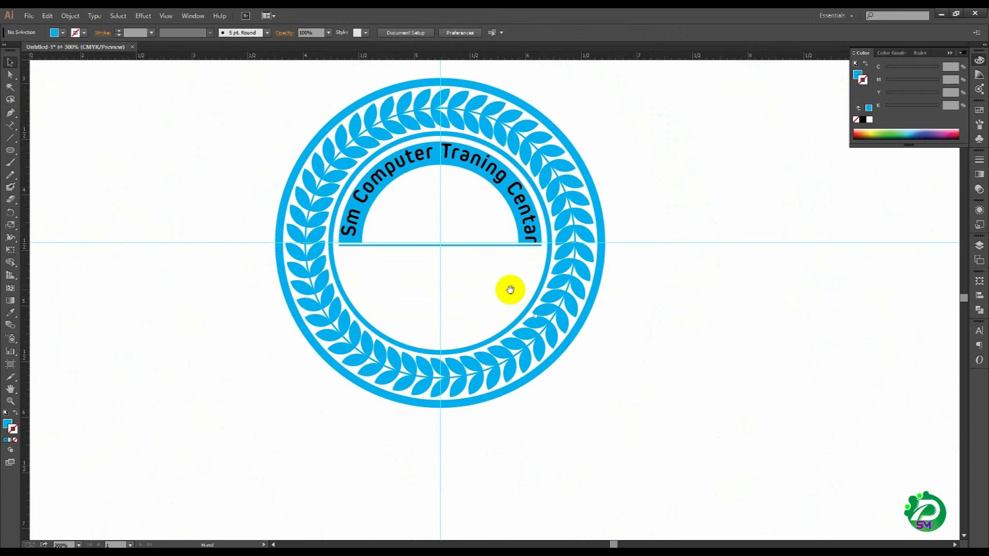
right_click(764, 292)
left_click(799, 387)
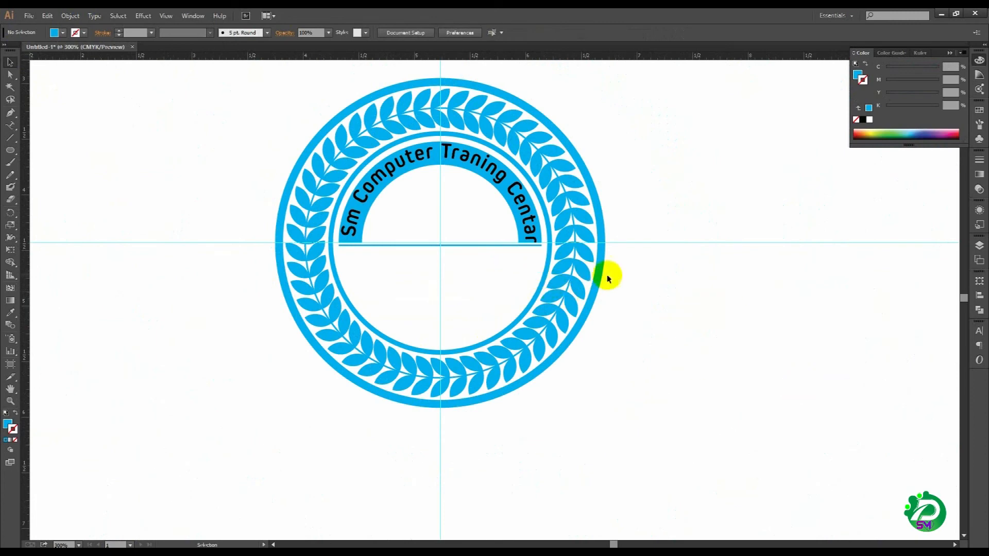
right_click(669, 302)
left_click(698, 393)
left_click_drag(507, 356, 516, 366)
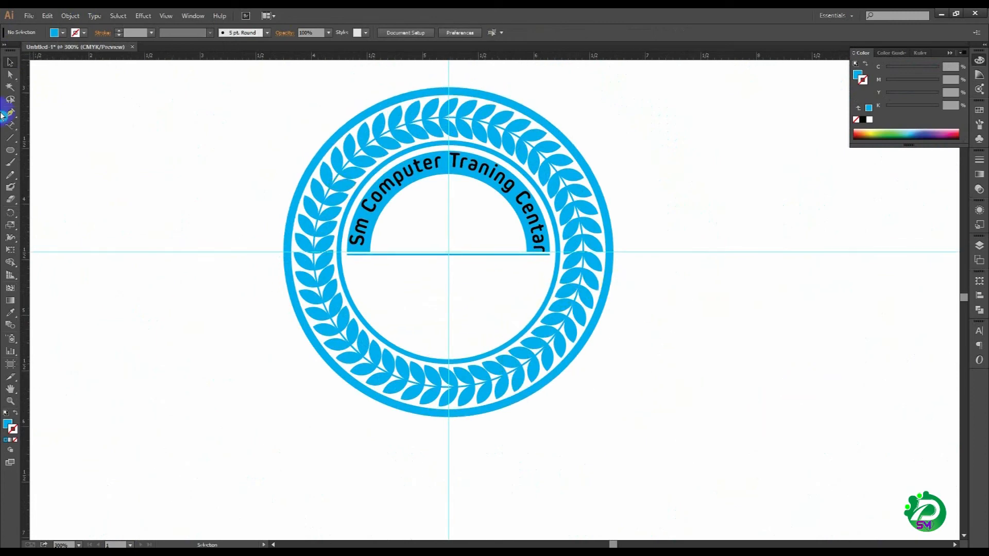
Step: Place the computer image Untitled-1.png as a linked file over the badge
left_click(47, 15)
mouse_move(31, 11)
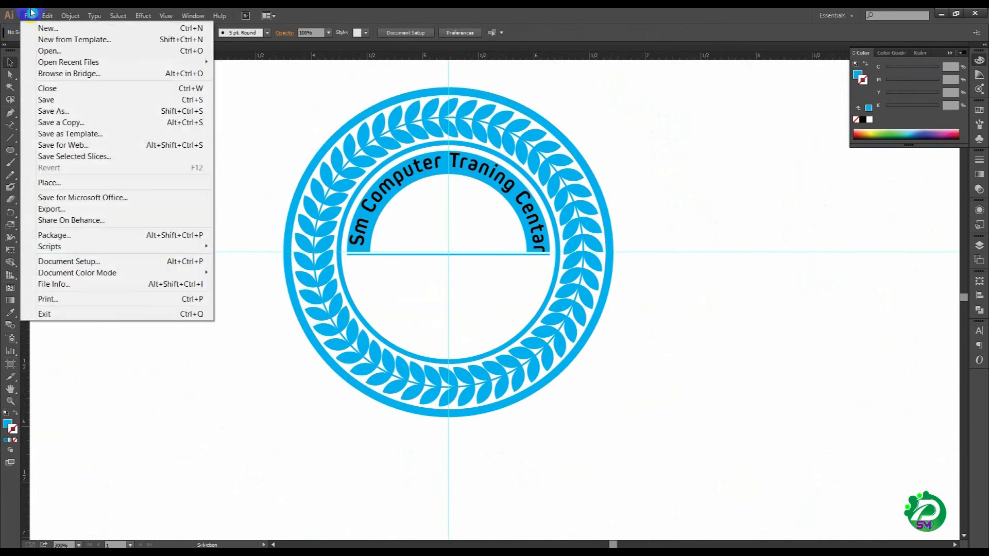
left_click(61, 182)
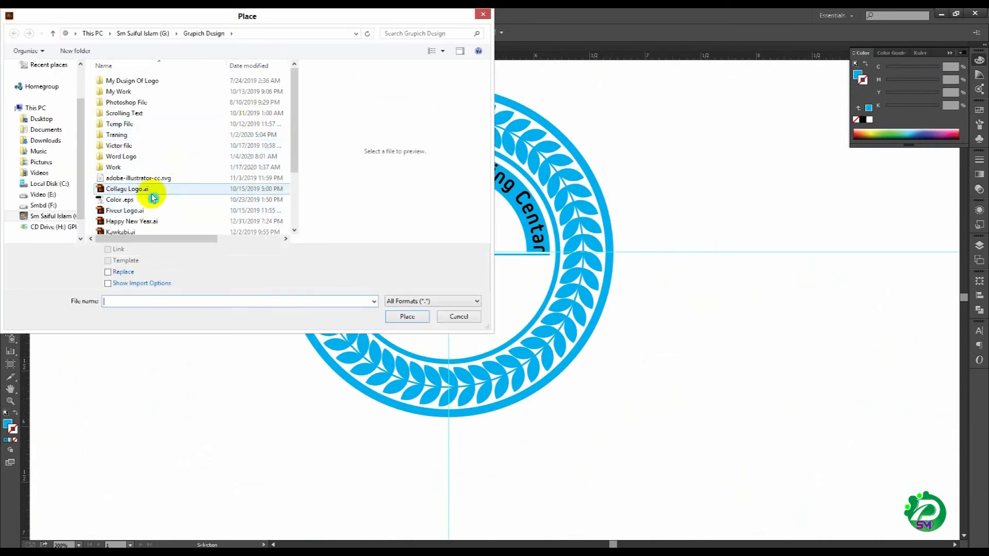
left_click(156, 189)
scroll(161, 185, "down", 3)
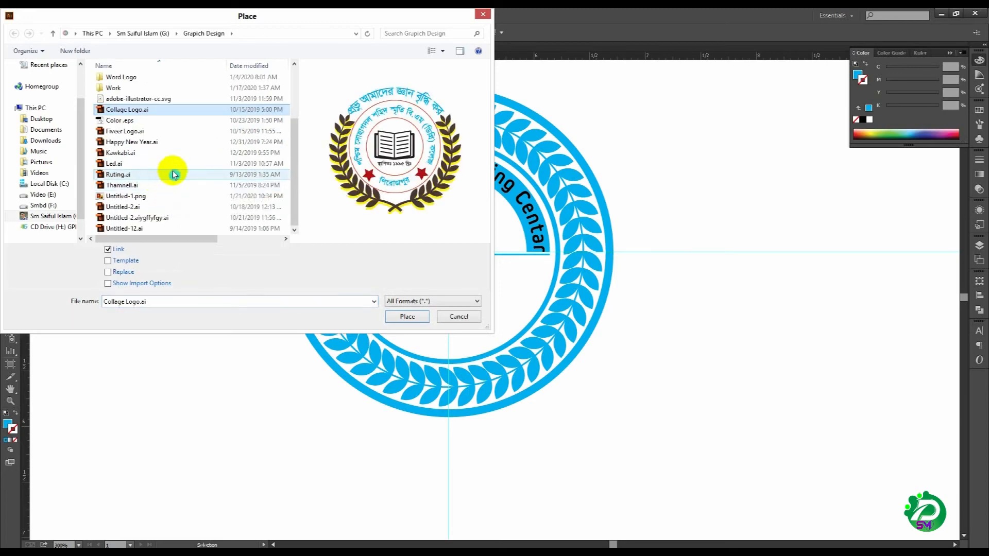
left_click(171, 196)
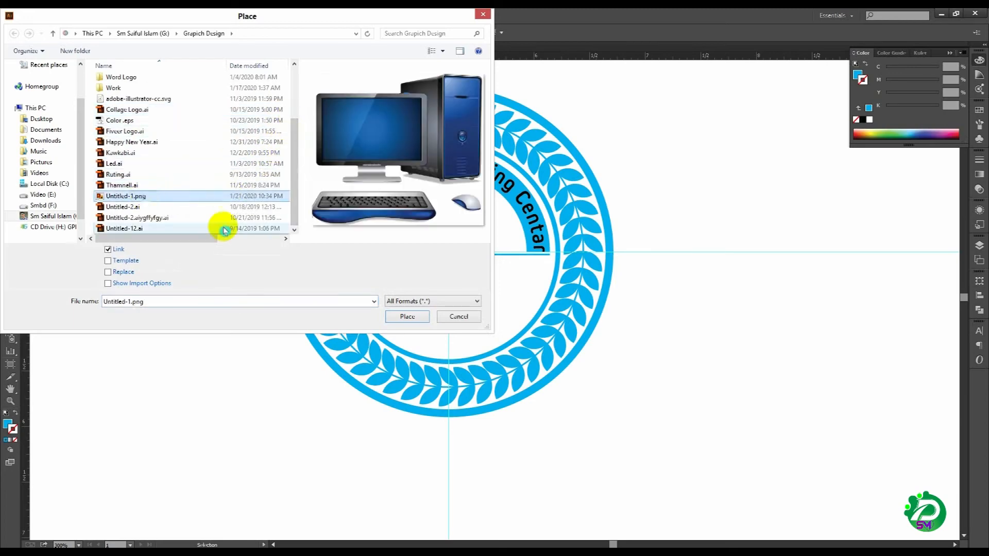
left_click(400, 311)
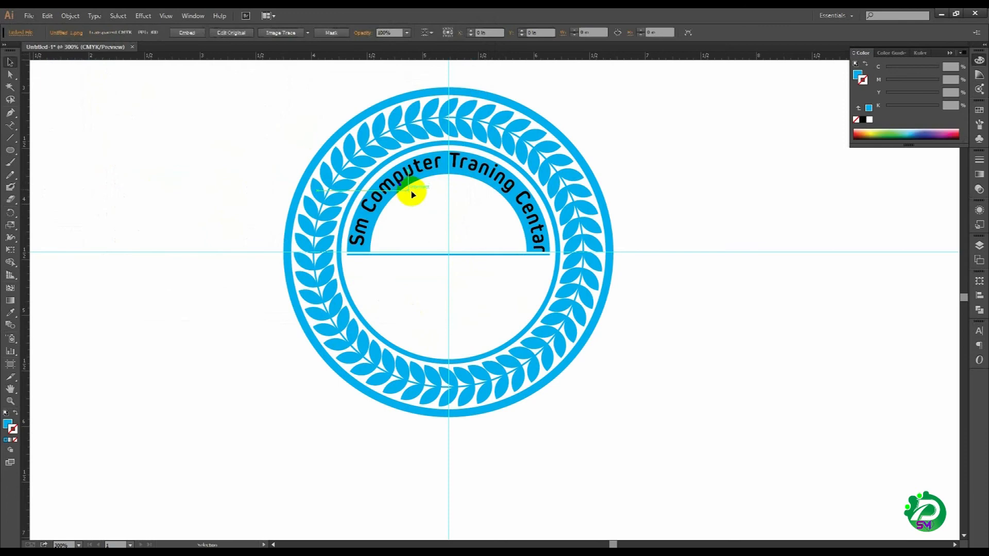
left_click(408, 191)
Step: Scale the computer image down to about 0.34 x 0.30 in, positioned inside the half ring, and deselect it
left_click_drag(582, 323, 469, 265)
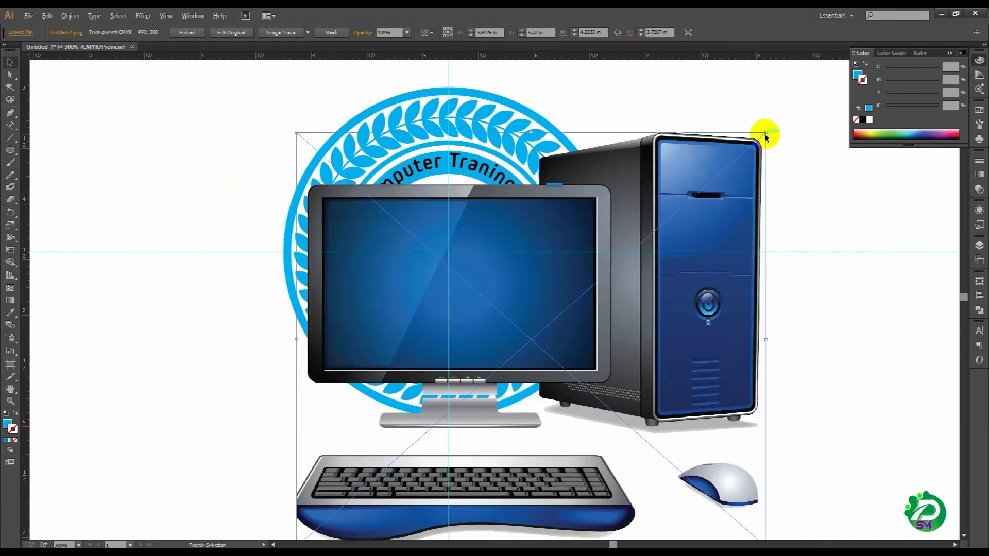
left_click_drag(766, 133, 443, 215)
left_click_drag(280, 106, 640, 342)
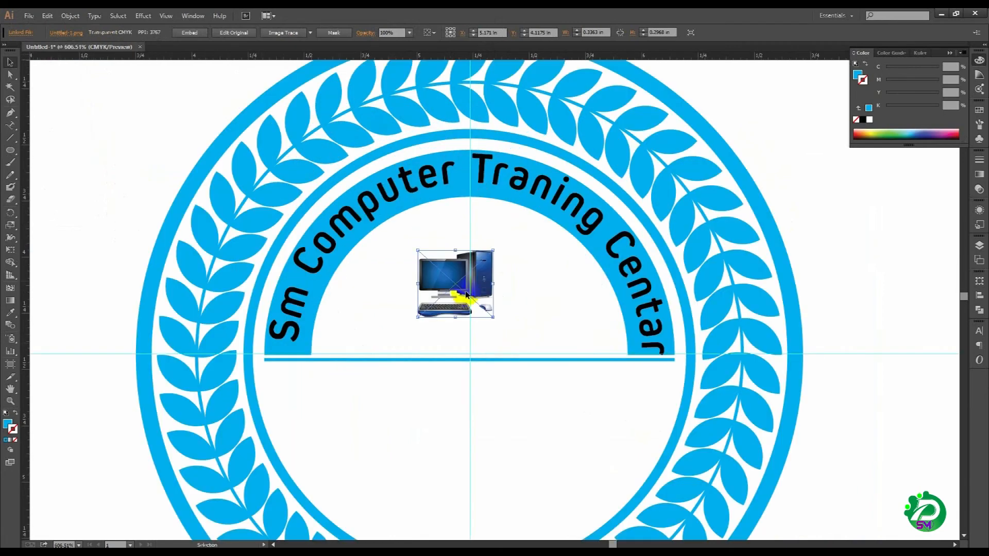
left_click(416, 186)
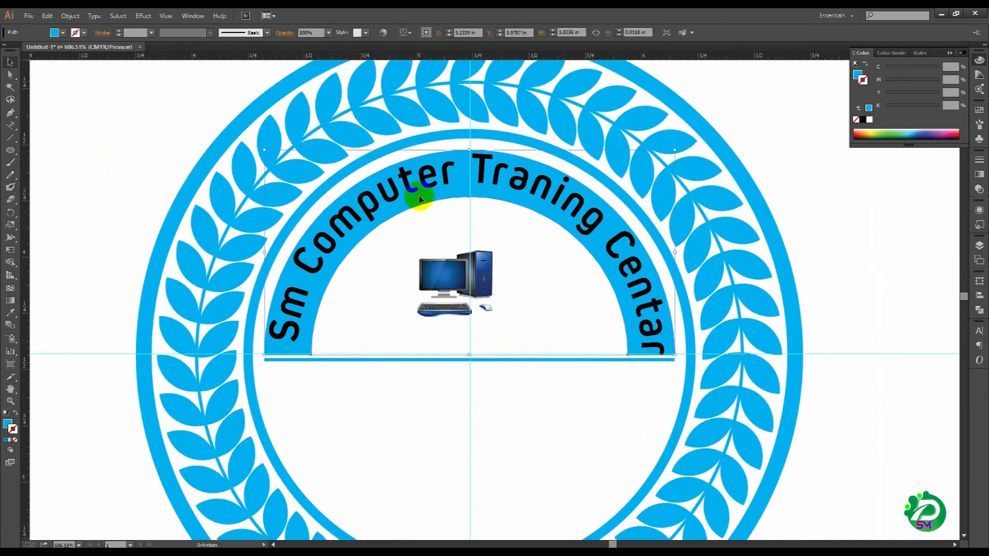
Step: Group the half ring with its curved text
left_click(453, 185)
right_click(456, 185)
left_click(493, 234)
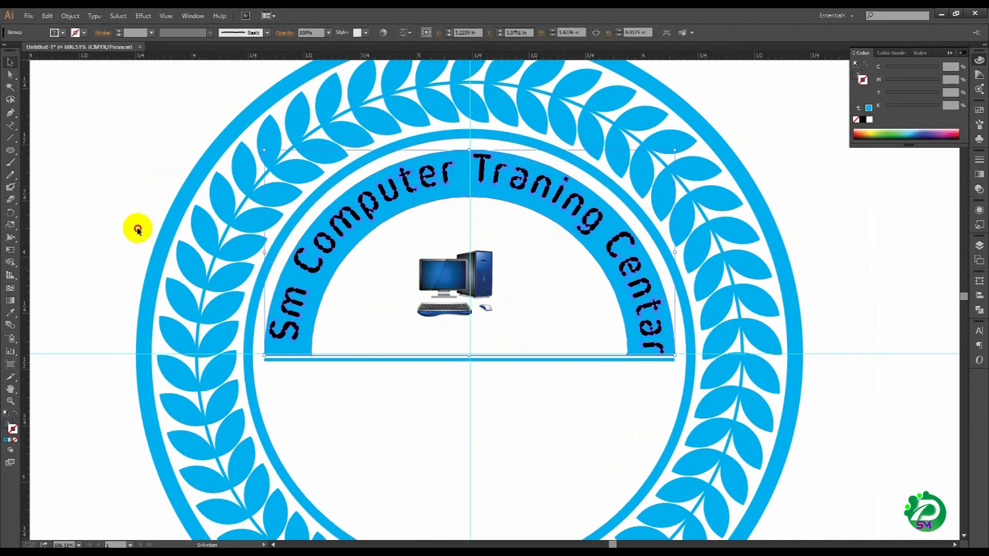
Step: Group the thin cyan bar beneath the half ring with the circular leaf wreath
left_click(393, 382)
left_click(398, 360)
left_click(215, 370, "shift")
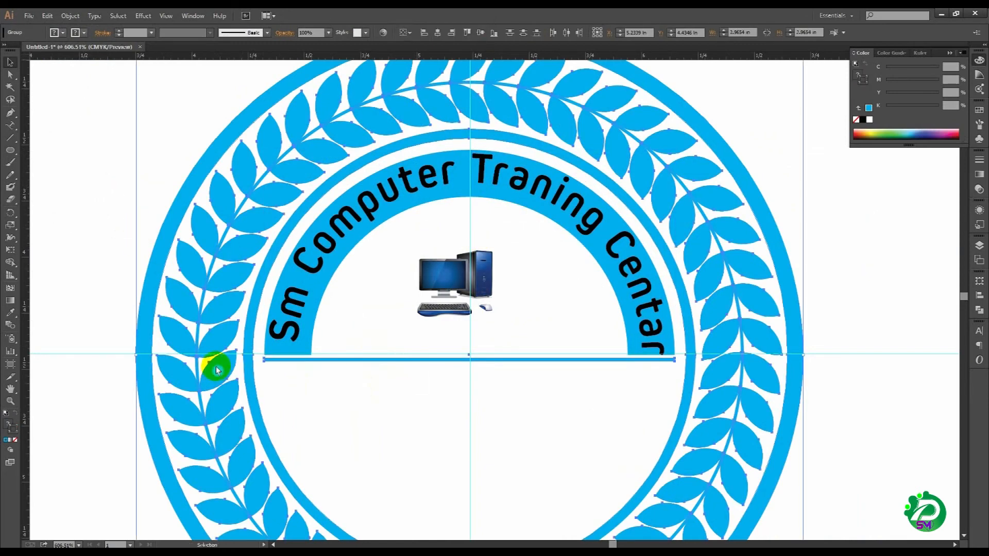
right_click(215, 365)
left_click(250, 414)
Step: Enlarge the computer image inside the half ring and align all badge parts to a common horizontal center
left_click(440, 282)
left_click_drag(496, 316, 525, 344)
left_click(137, 124)
left_click_drag(161, 142, 502, 379)
left_click(190, 34)
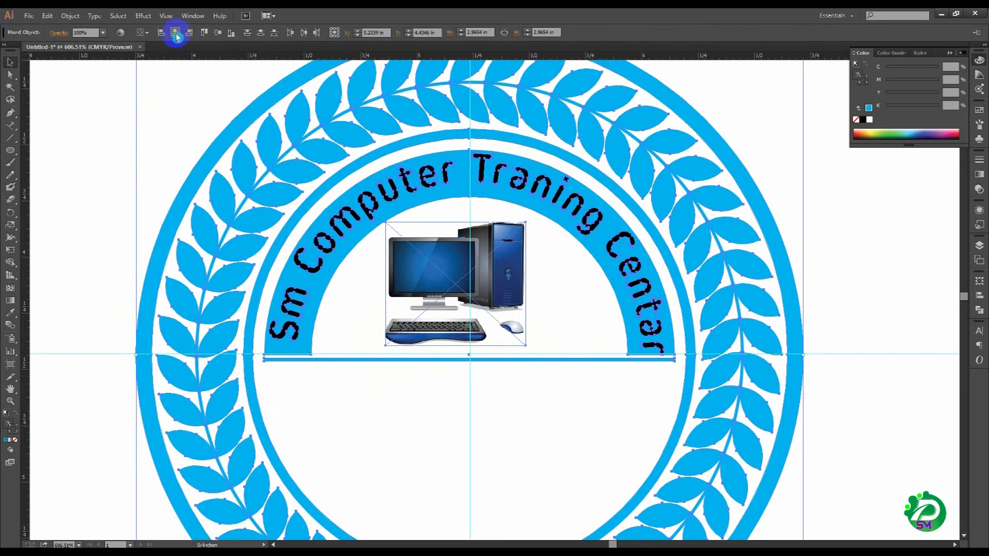
left_click(175, 34)
left_click(103, 196)
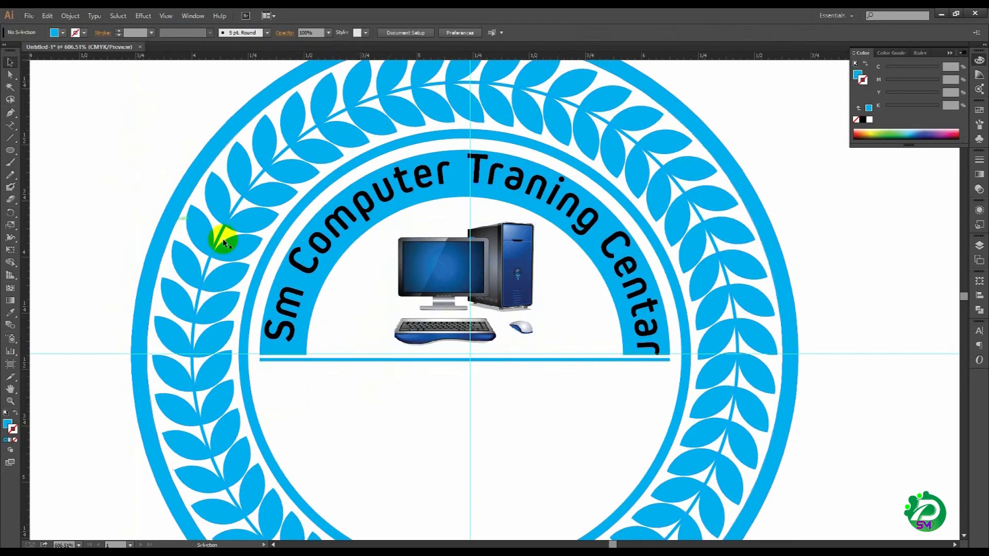
Step: Enlarge the computer image to about 0.70 x 0.61 in, keeping it above the cyan bar, and deselect it
left_click(478, 295)
left_click_drag(533, 345, 552, 352)
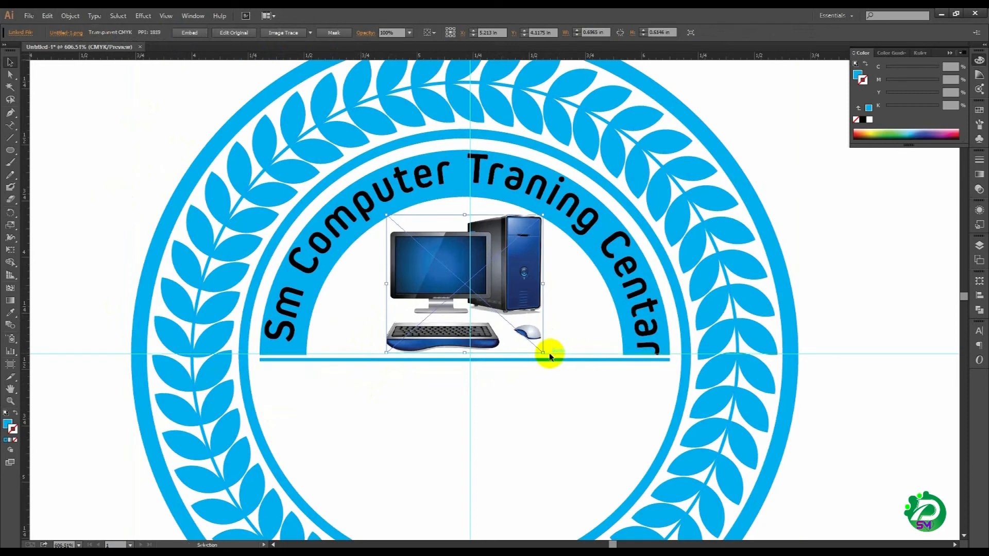
left_click(79, 249)
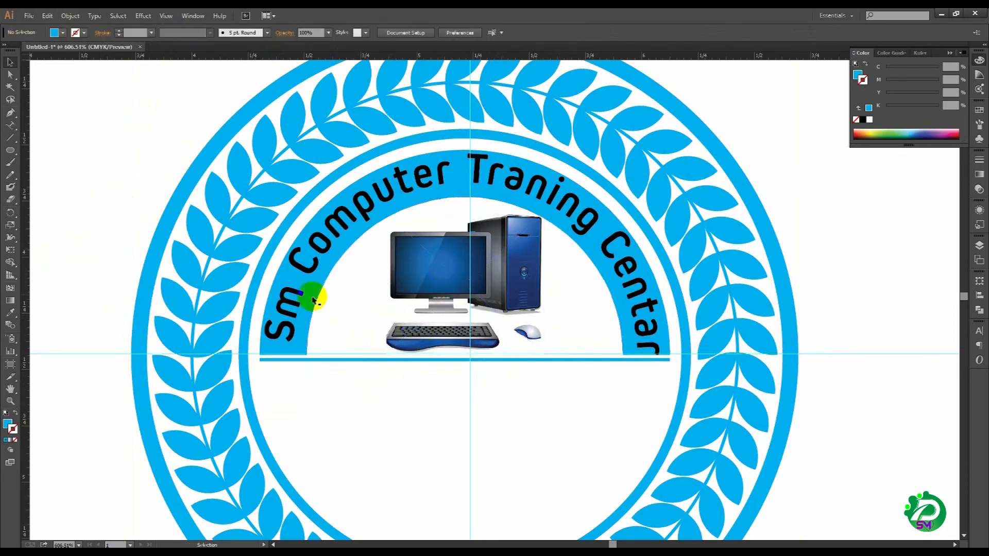
Step: Add the text "Placed: - 2019" below the cyan bar, replacing any unreadable characters with English typing
left_click_drag(425, 403, 427, 390)
left_click(430, 385, "ctrl+alt")
left_click(430, 384, "ctrl+alt")
left_click_drag(494, 337, 382, 380)
left_click_drag(478, 357, 473, 364)
left_click_drag(452, 311, 454, 318)
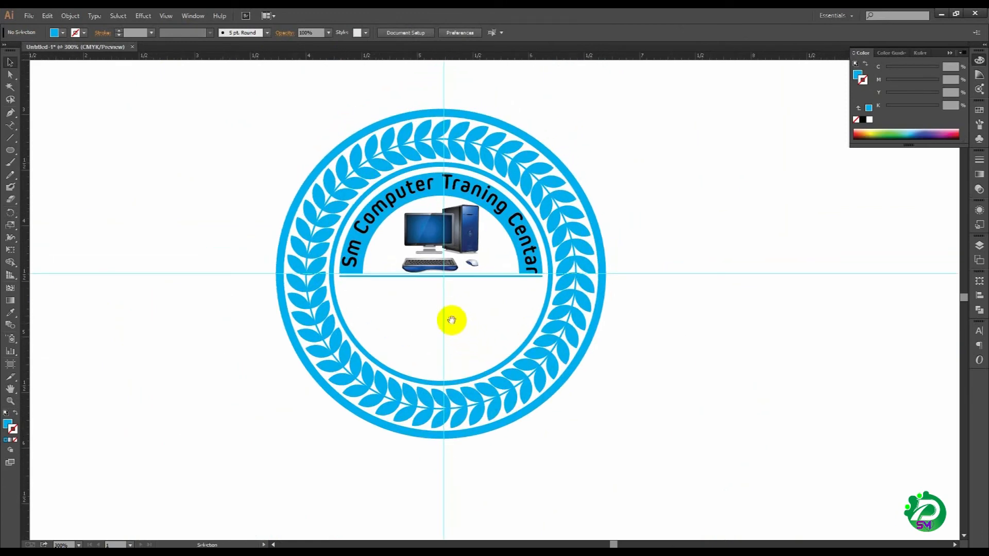
left_click_drag(451, 319, 453, 322)
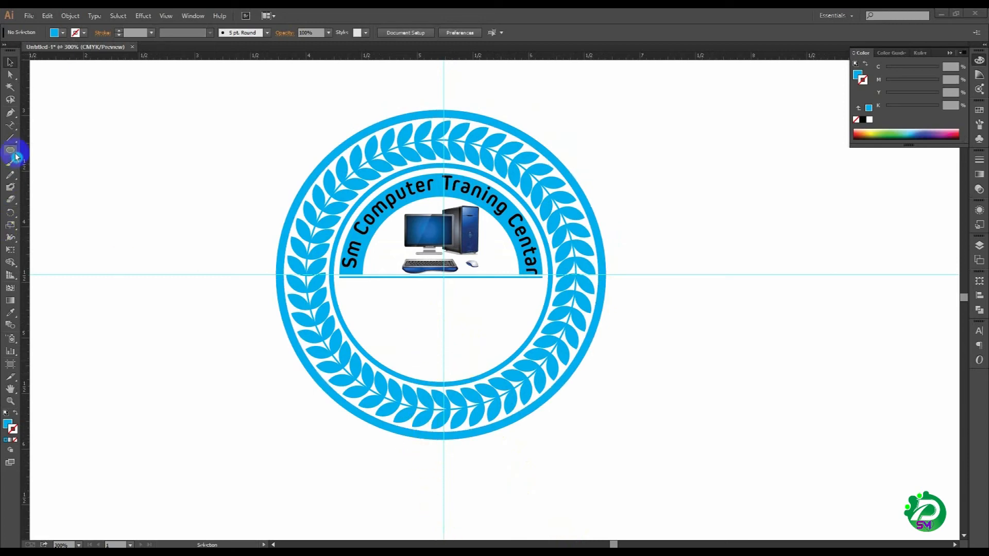
left_click_drag(12, 133, 39, 123)
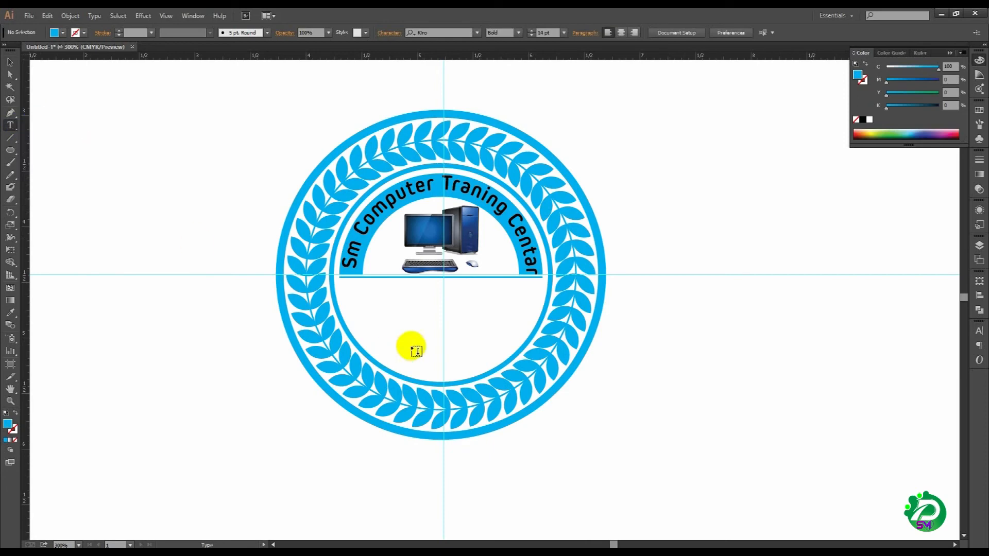
left_click(398, 312)
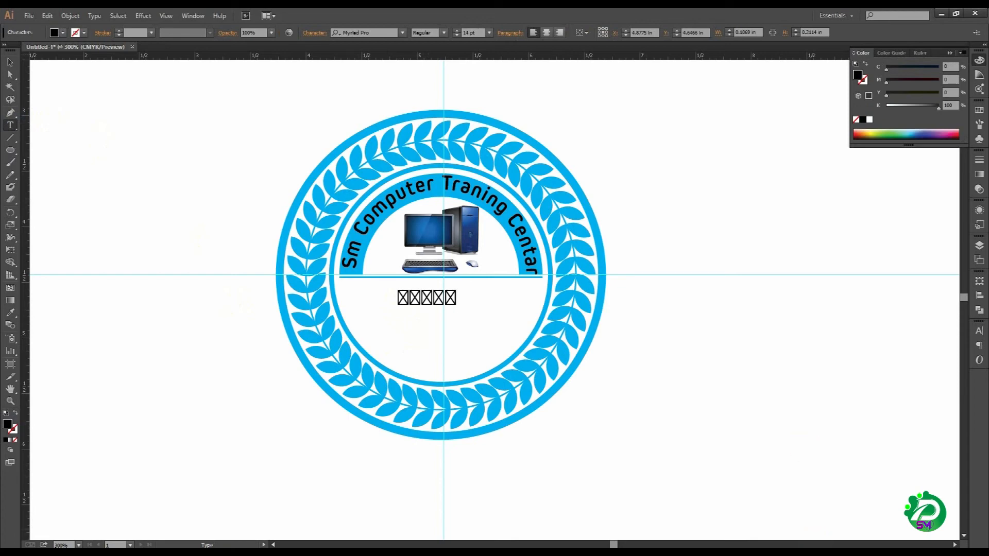
left_click(842, 520)
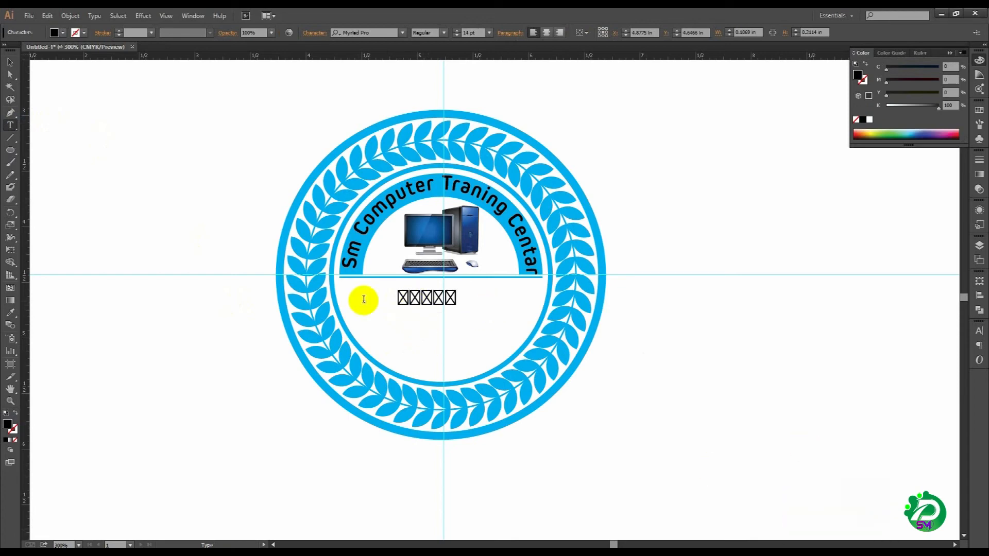
left_click_drag(453, 302, 393, 302)
key("BackSpace")
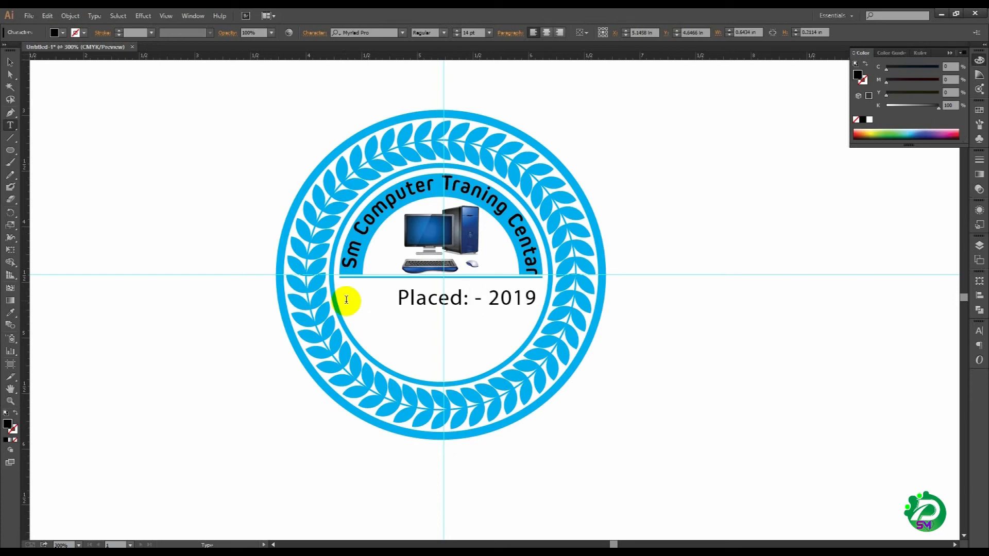
left_click(15, 74)
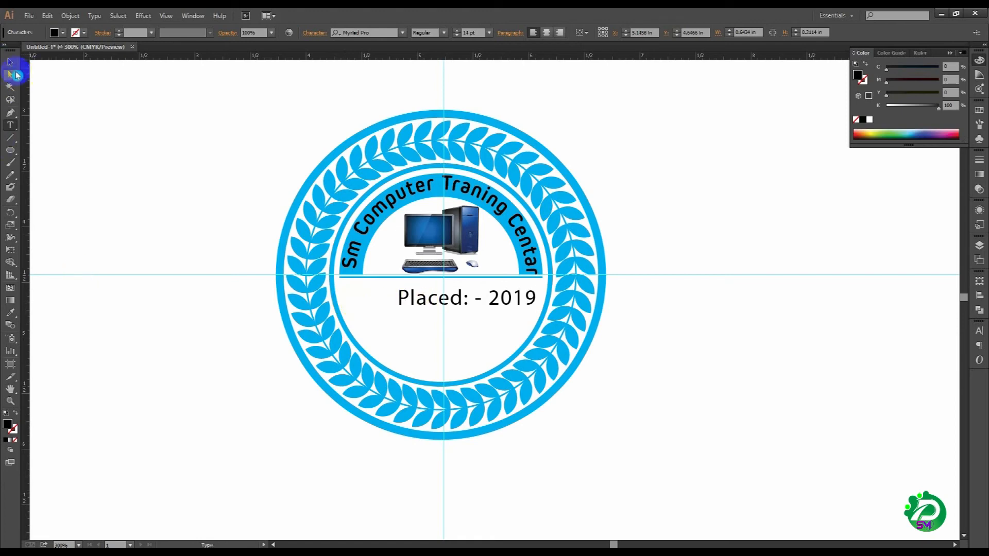
Step: Set the "Placed: - 2019" text to 12 pt and its font family to Arial
left_click(979, 331)
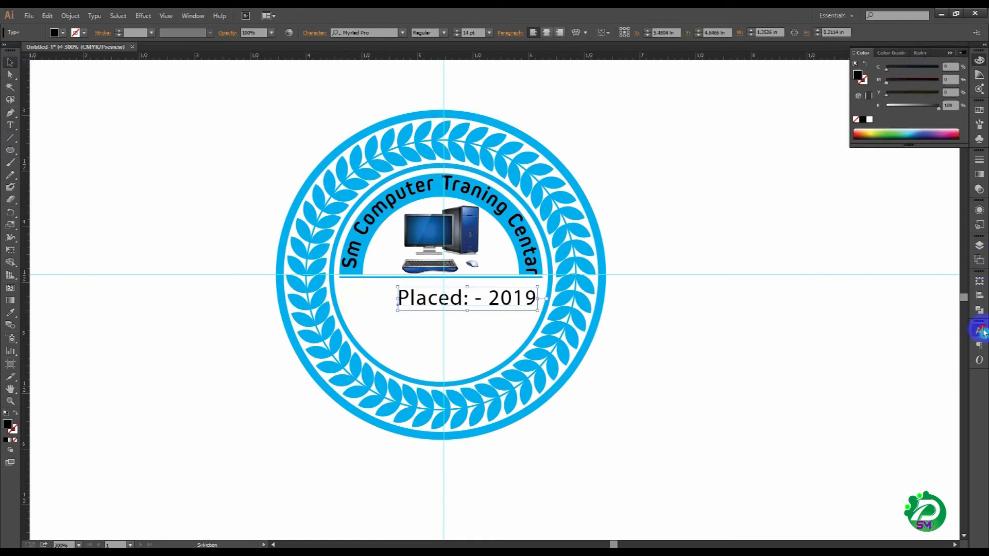
left_click(867, 381)
left_click(868, 382)
left_click(868, 382)
left_click(868, 386)
left_click(867, 386)
left_click(867, 386)
left_click(868, 385)
left_click(901, 353)
type("Arial")
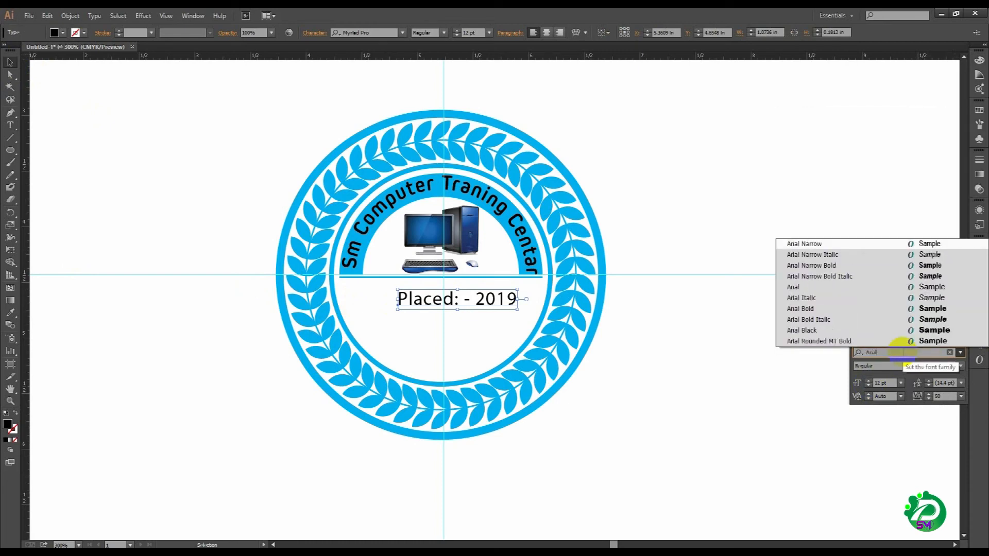
key("Return")
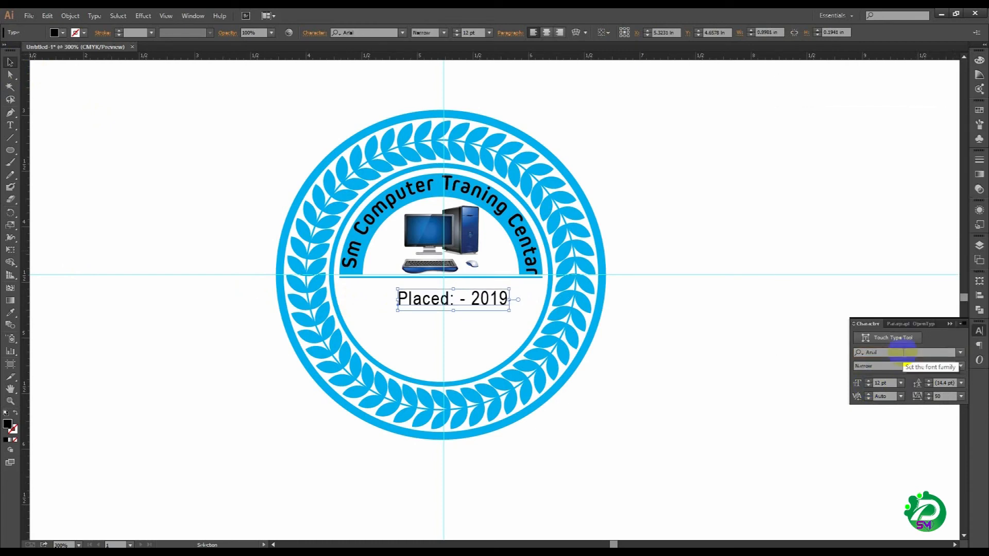
Step: Make the "Placed: - 2019" text Bold, scale it to about 11.26 pt close beneath the bar, and deselect it
left_click(961, 365)
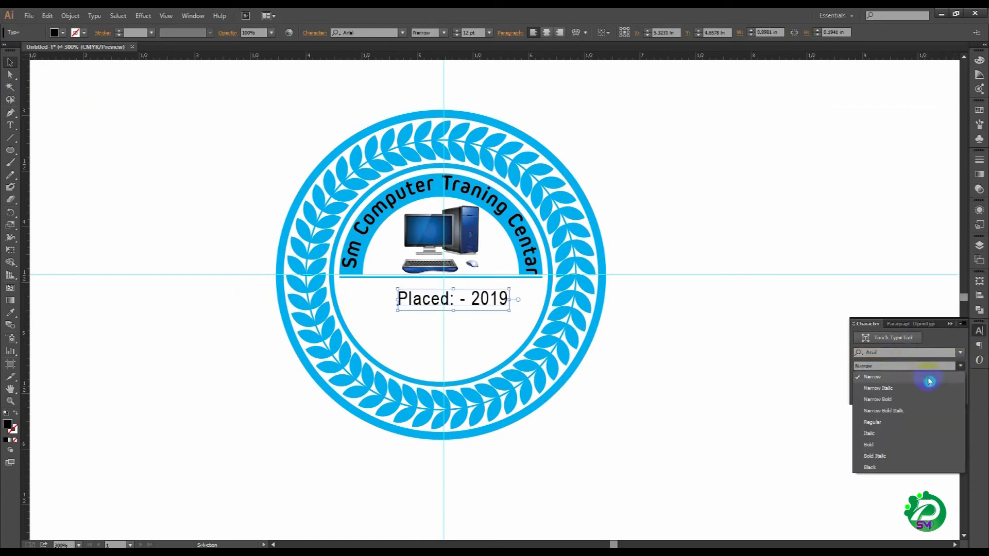
left_click(882, 440)
left_click_drag(499, 301, 512, 284)
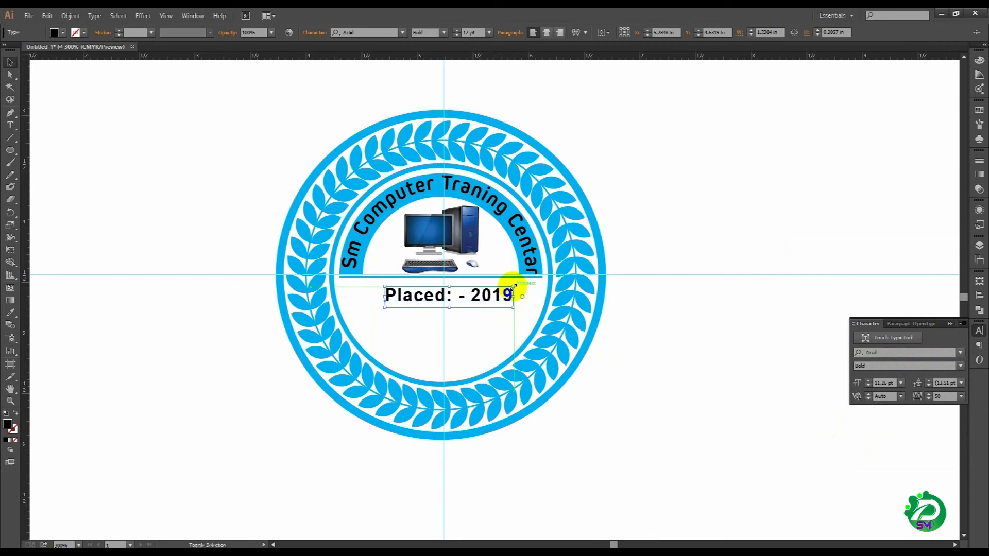
left_click(244, 308)
Step: Add a text line below "Placed: - 2019" reading "Eiin: -" followed by the institution's identification number
scroll(460, 382, "left", 1)
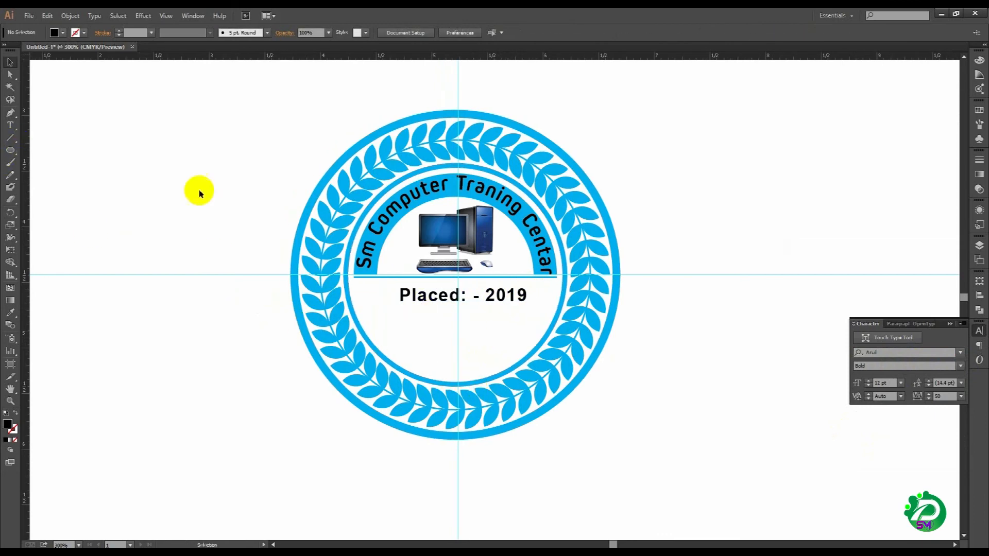
left_click(7, 126)
left_click(420, 327)
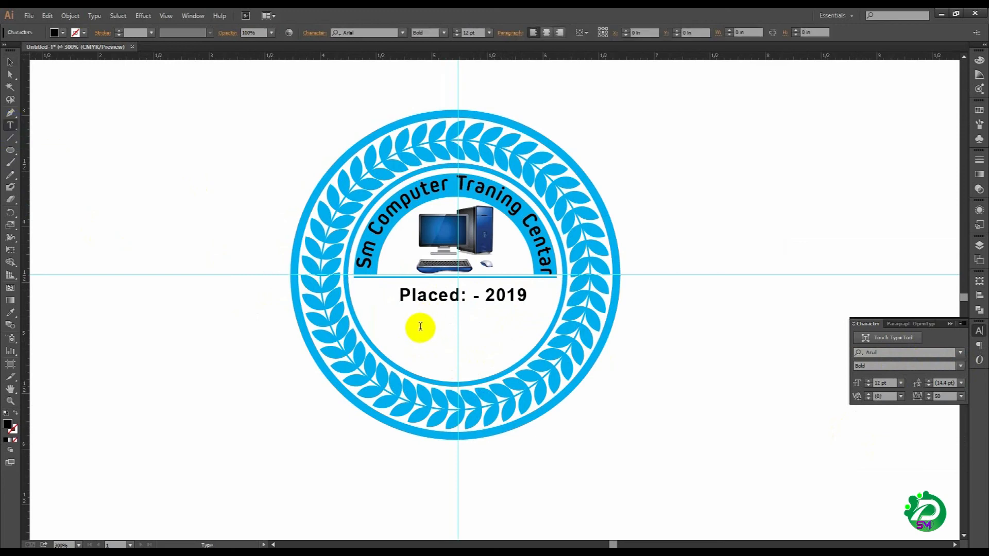
left_click(438, 345)
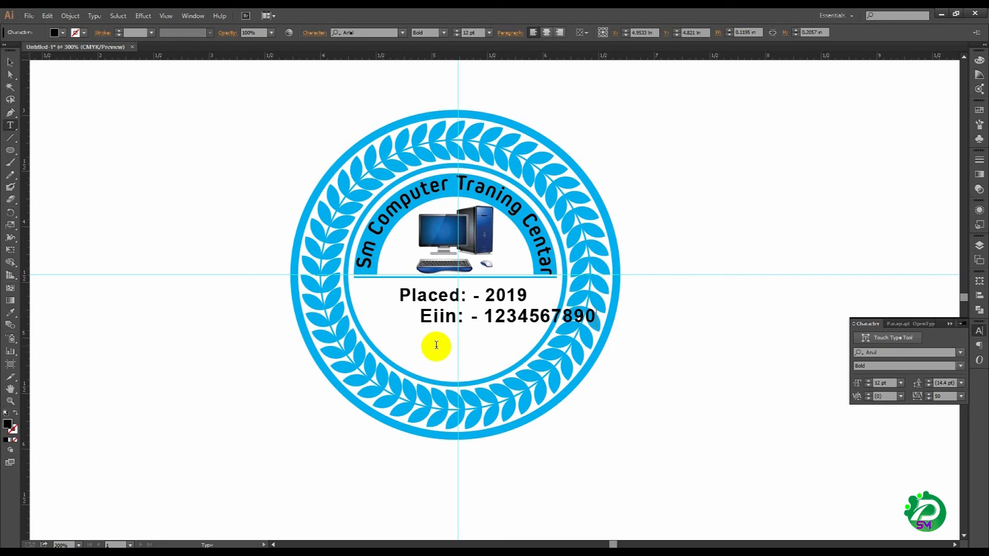
left_click(10, 62)
Step: Set the Eiin line to 8 pt and move it beneath the "Placed: - 2019" text
left_click(868, 381)
left_click(868, 381)
left_click(868, 386)
left_click(868, 387)
left_click(868, 386)
left_click(868, 387)
left_click(868, 386)
left_click(868, 387)
left_click_drag(494, 326, 487, 320)
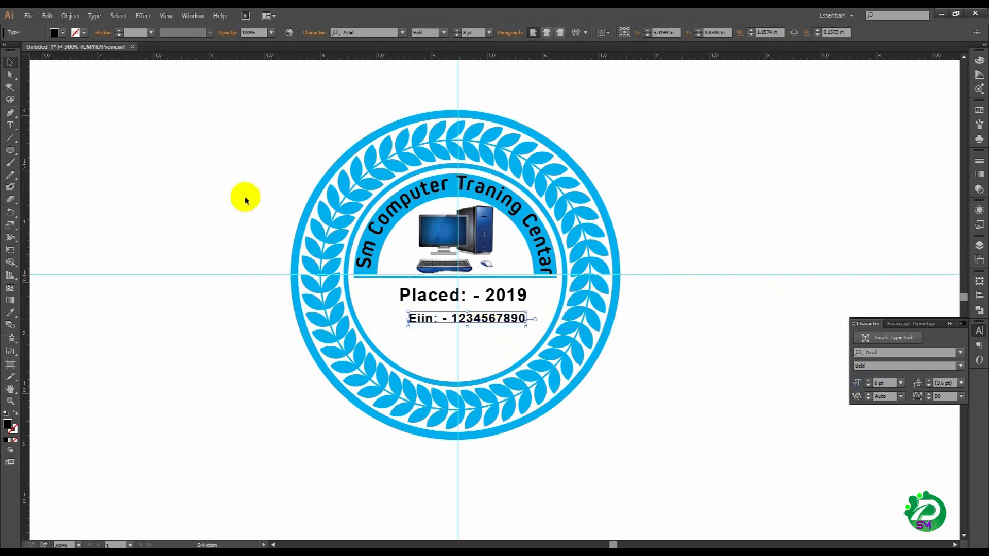
Step: Select the whole badge, align all its parts to the horizontal center, and deselect them
left_click_drag(280, 273, 600, 397)
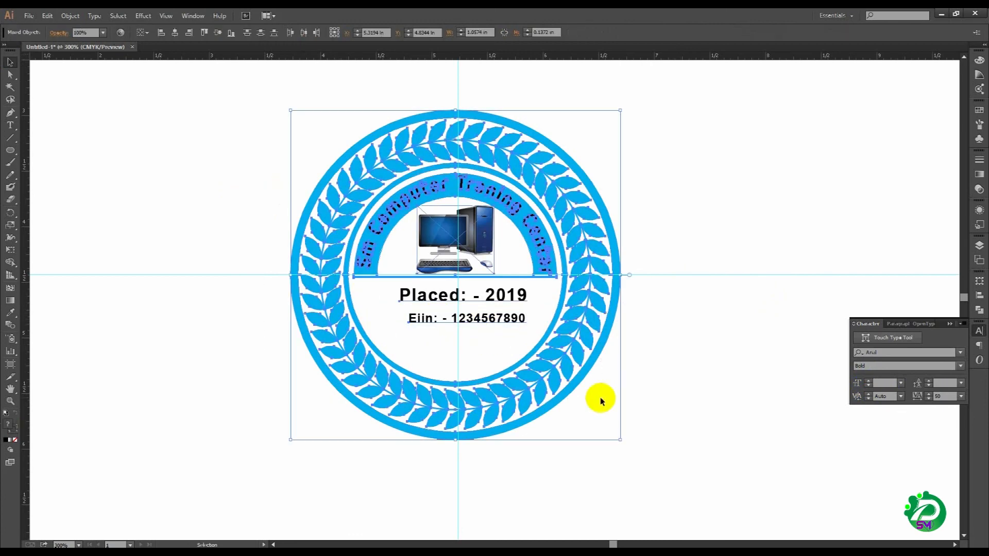
left_click(175, 33)
left_click(191, 184)
Step: Move the Eiin line up slightly so it sits close beneath the "Placed: - 2019" text, and deselect it
left_click_drag(260, 167, 700, 425)
left_click(491, 342)
left_click_drag(492, 342, 489, 328)
left_click(116, 380)
Step: Add the text "Nesarabad, Pirojpur" and move it close beneath the Eiin line
scroll(331, 379, "down", 1)
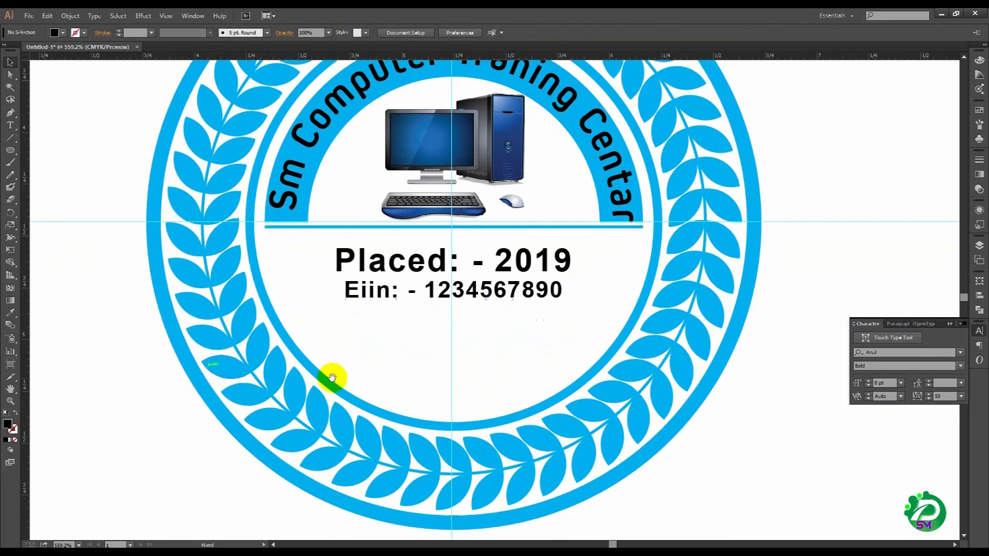
key("t")
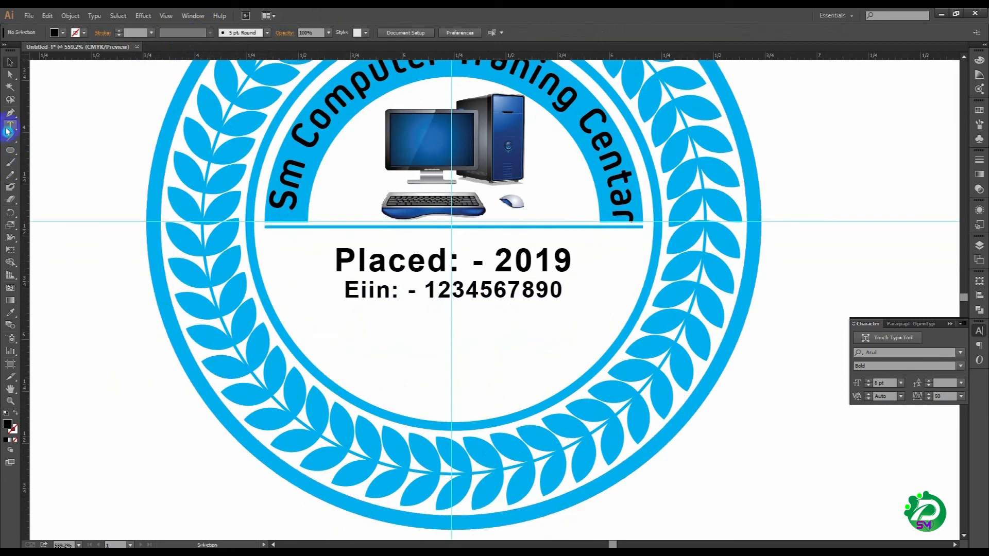
left_click(379, 355)
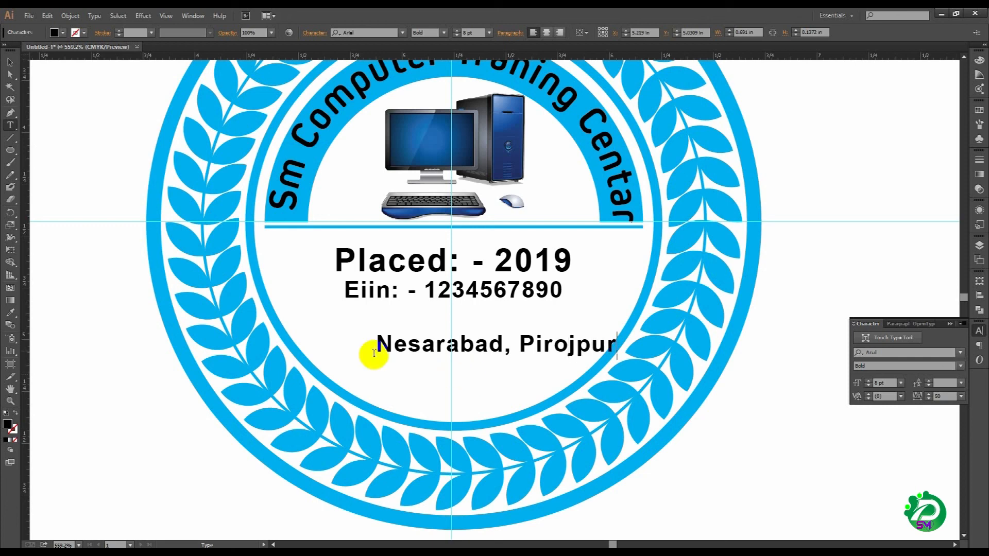
left_click(10, 61)
left_click_drag(461, 344, 451, 324)
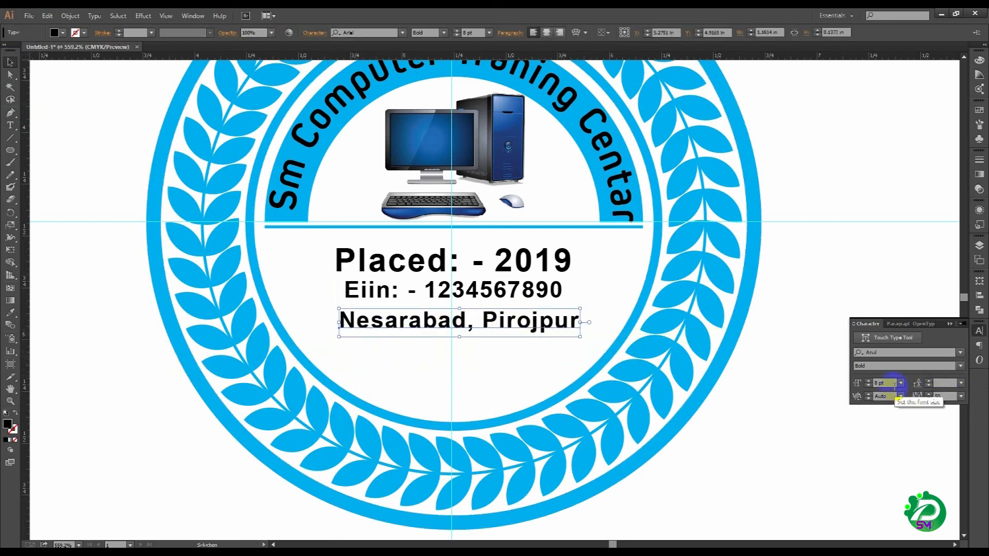
Step: Select the Placed, Eiin and "Nesarabad, Pirojpur" text lines together and set their font size to 12 pt
left_click(474, 265)
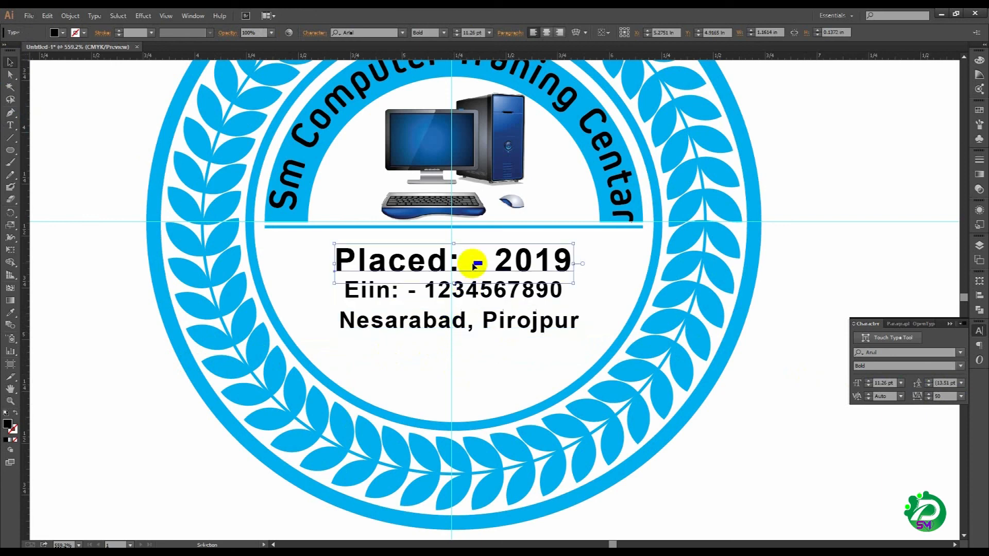
left_click(882, 385)
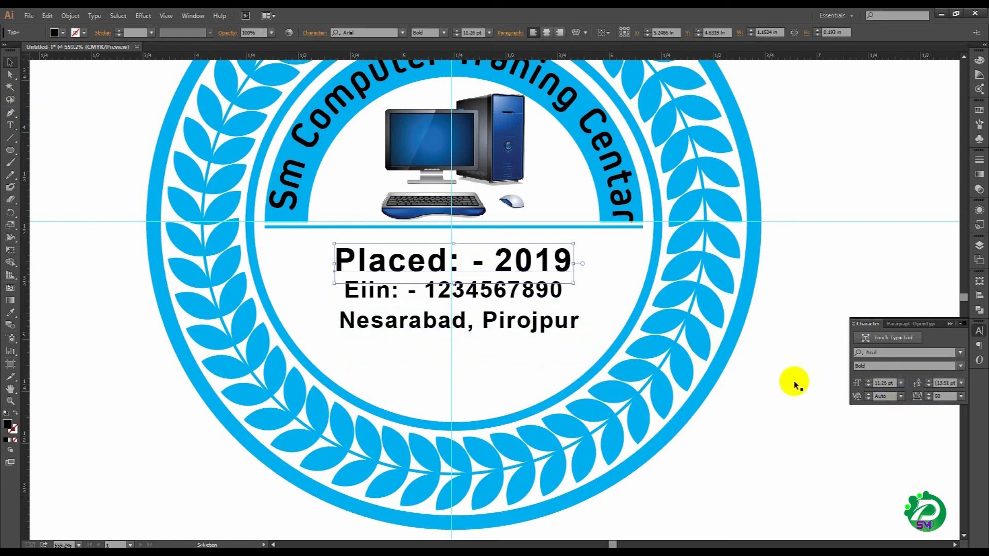
left_click_drag(492, 364, 495, 262)
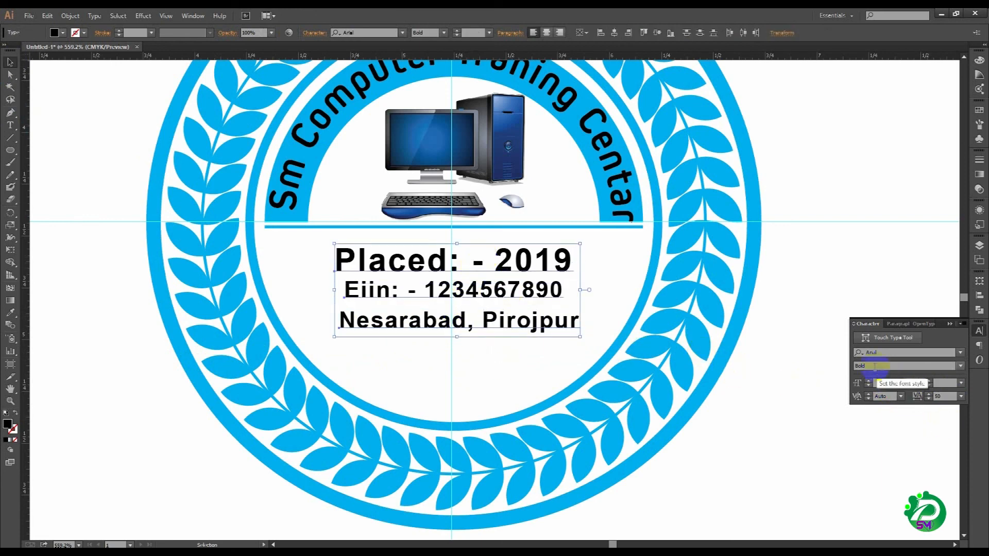
left_click(884, 384)
type("12")
key("Return")
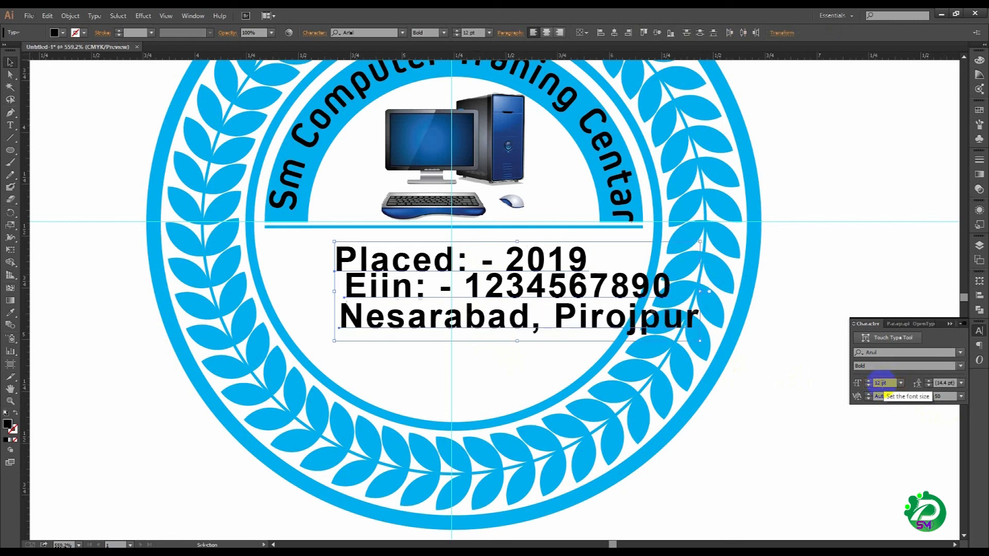
Step: Center-align the three text lines close beneath the blue divider, and align all badge parts to the horizontal center
left_click(550, 32)
left_click_drag(356, 292, 432, 282)
key("ctrl+a")
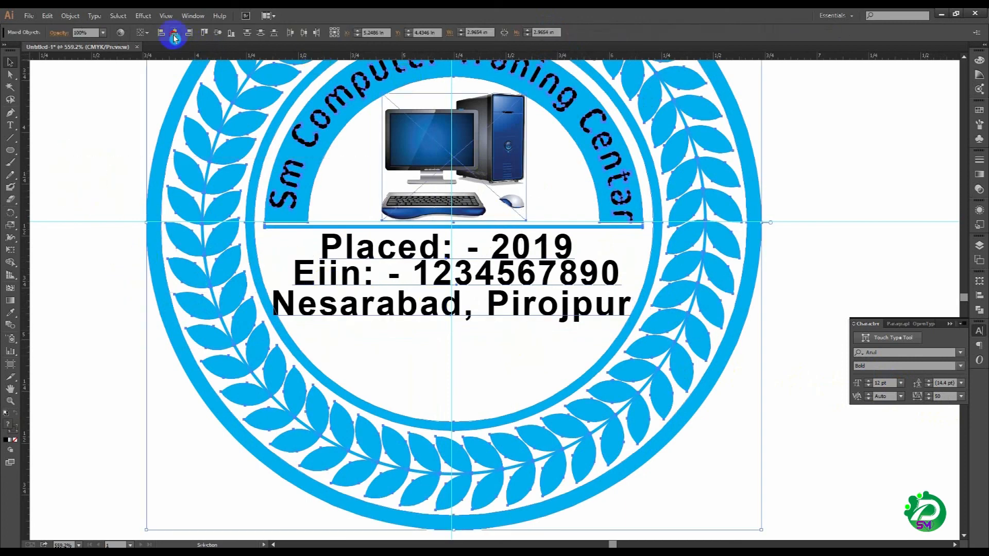
left_click(175, 33)
left_click(71, 216)
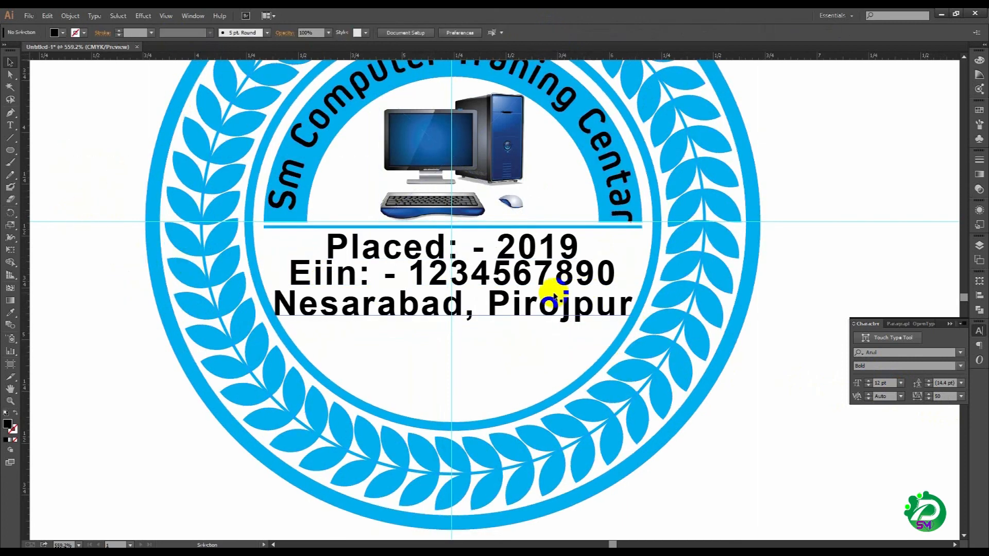
Step: Nudge the "Nesarabad, Pirojpur" line slightly to the right and deselect it
left_click(551, 304)
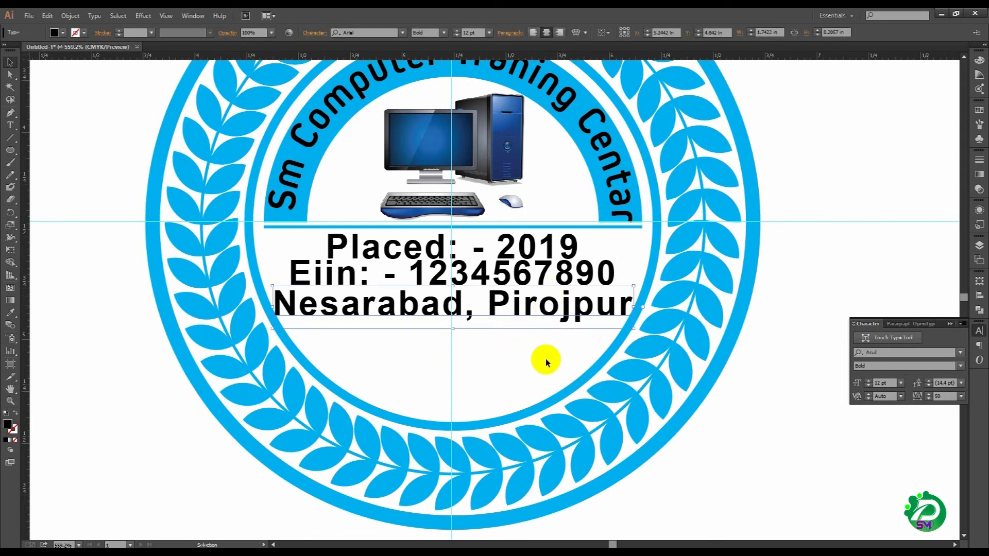
key("Right")
left_click(822, 440)
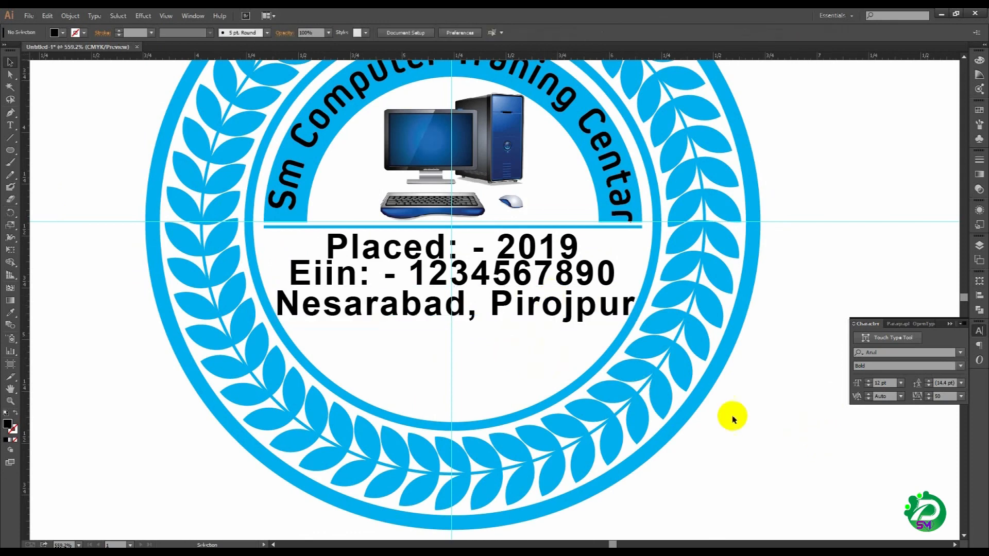
left_click(520, 361, "ctrl+alt")
left_click_drag(478, 225, 496, 289)
left_click(504, 313, "ctrl+alt")
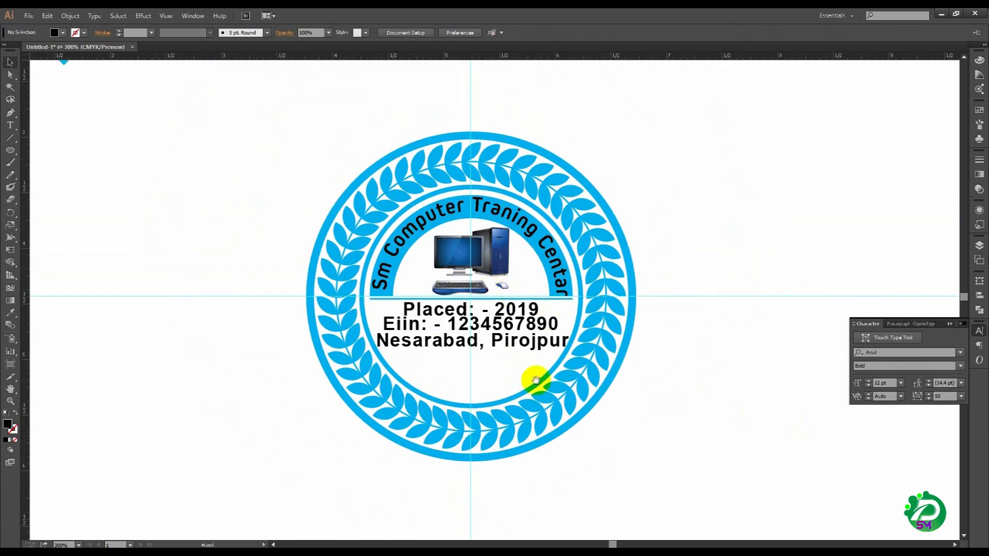
key("v")
left_click_drag(287, 144, 710, 422)
left_click(716, 428)
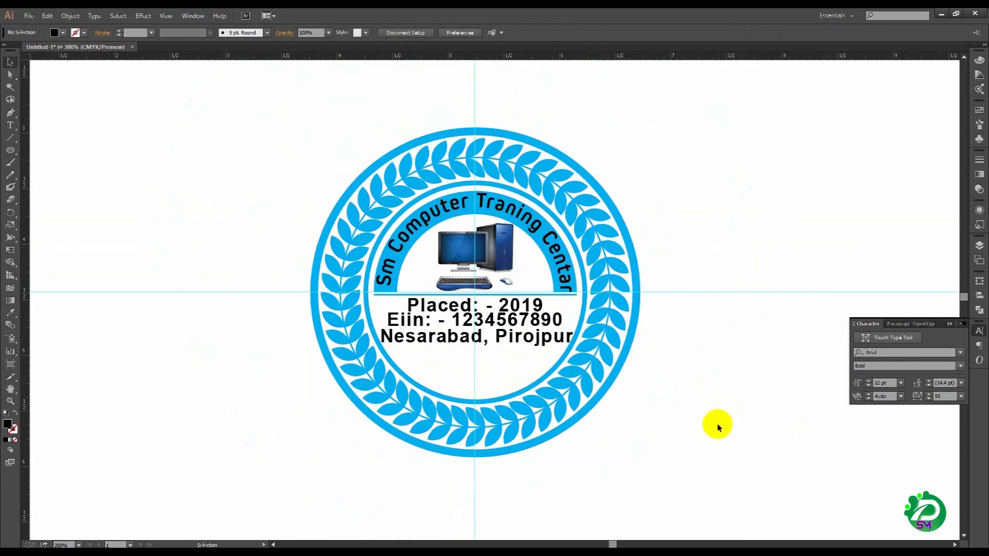